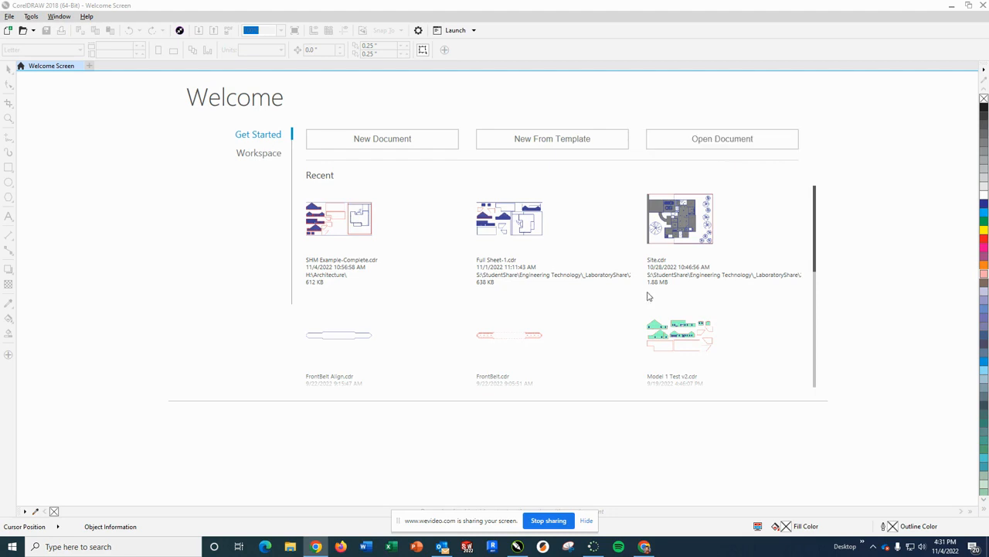
# - Create a new document from the Laser Engraver.cdt template
pyautogui.click(544, 143)
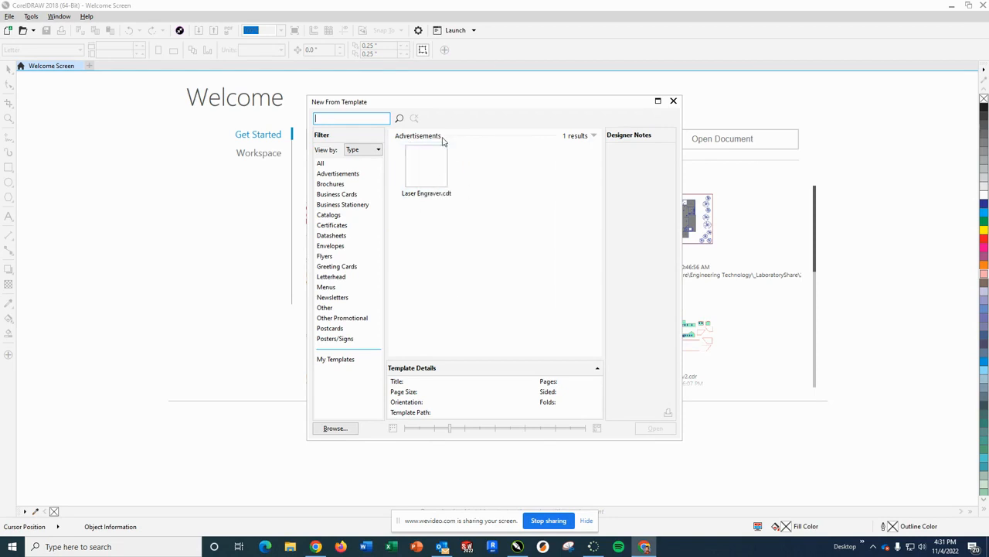
pyautogui.click(441, 180)
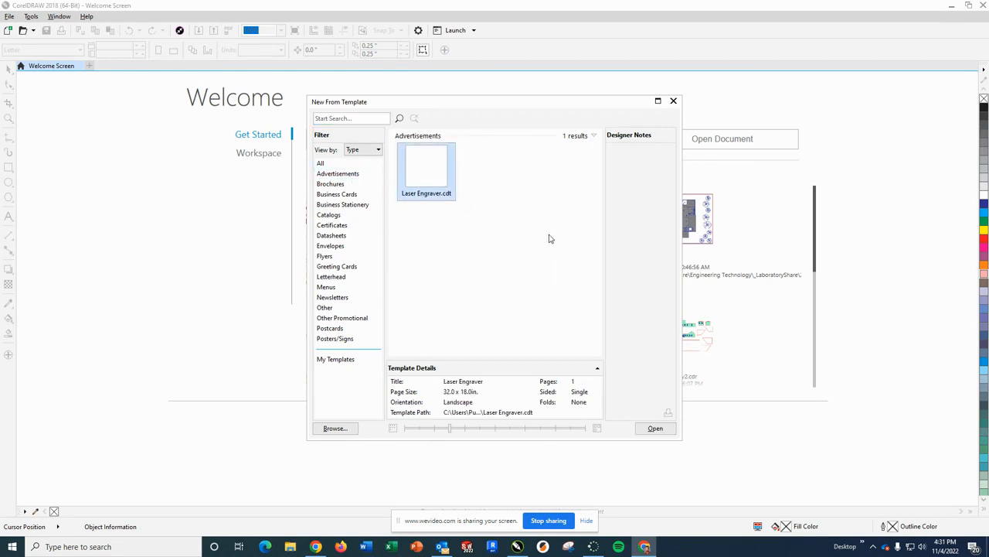
pyautogui.click(655, 429)
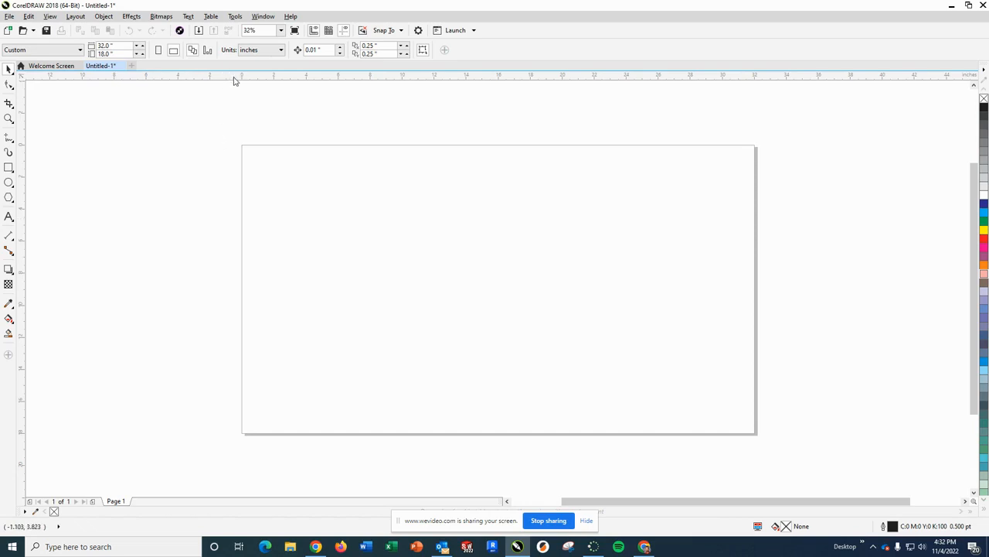
# - Add a horizontal guideline across the page and set its Y position to -16 inches
pyautogui.moveTo(231, 82); pyautogui.dragTo(188, 401)
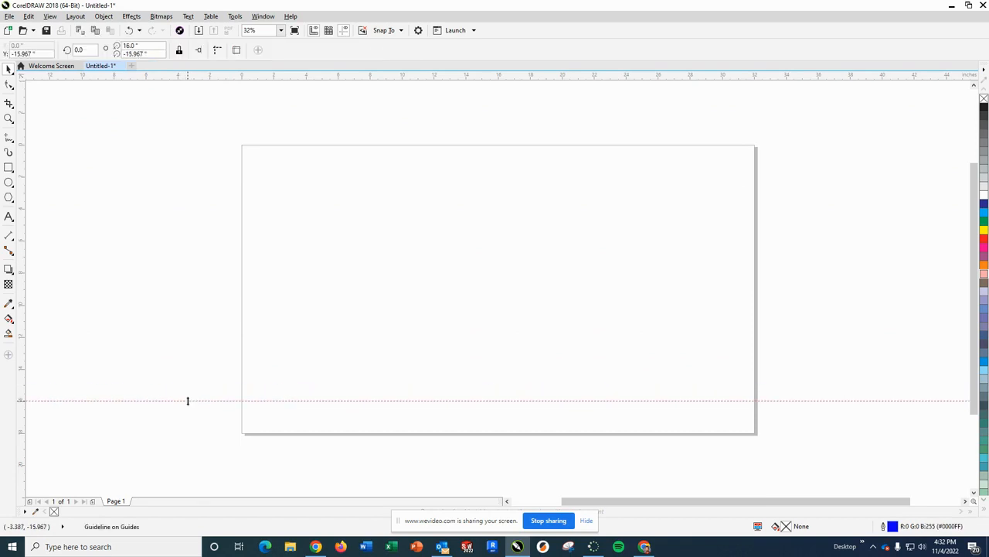
pyautogui.click(30, 53)
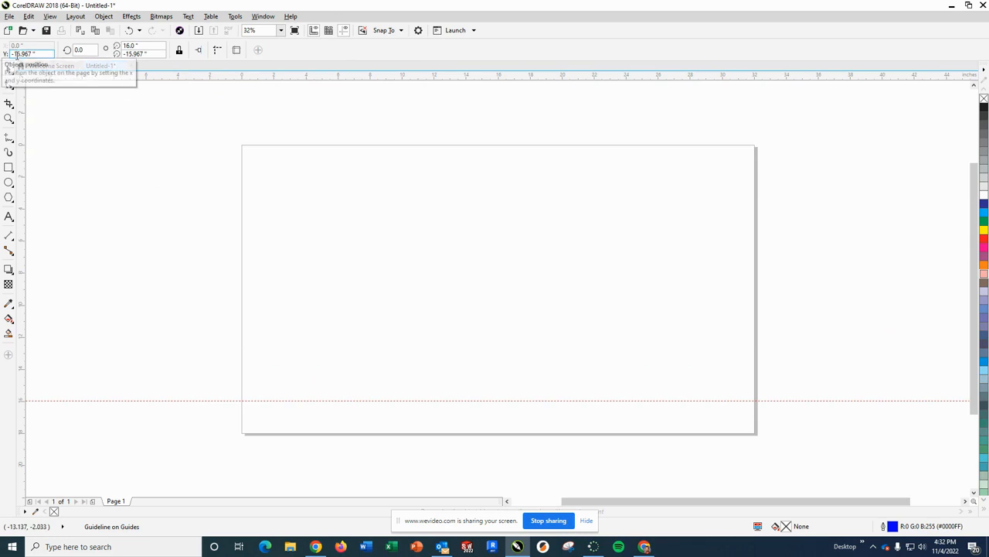
pyautogui.moveTo(17, 54); pyautogui.dragTo(33, 55)
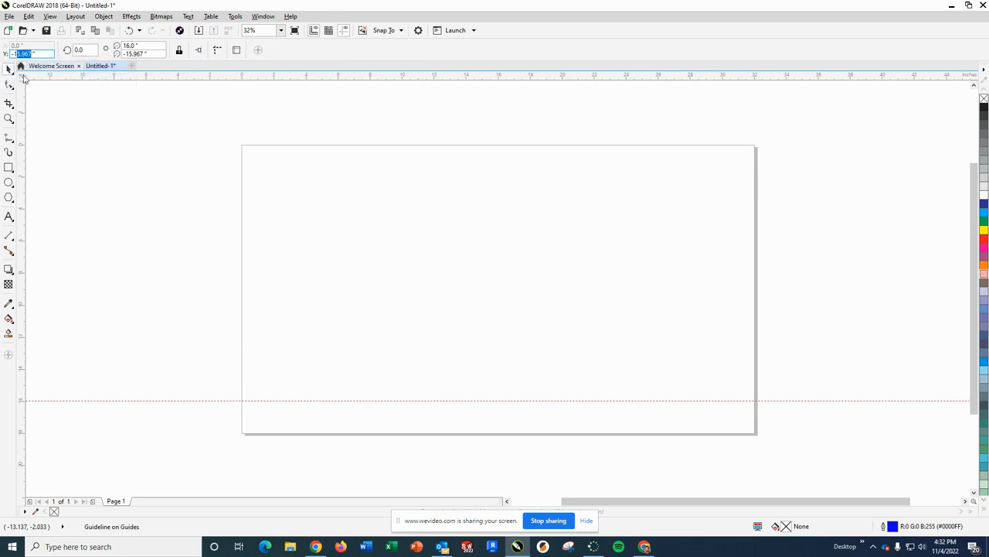
pyautogui.write('6')
pyautogui.press('Return')
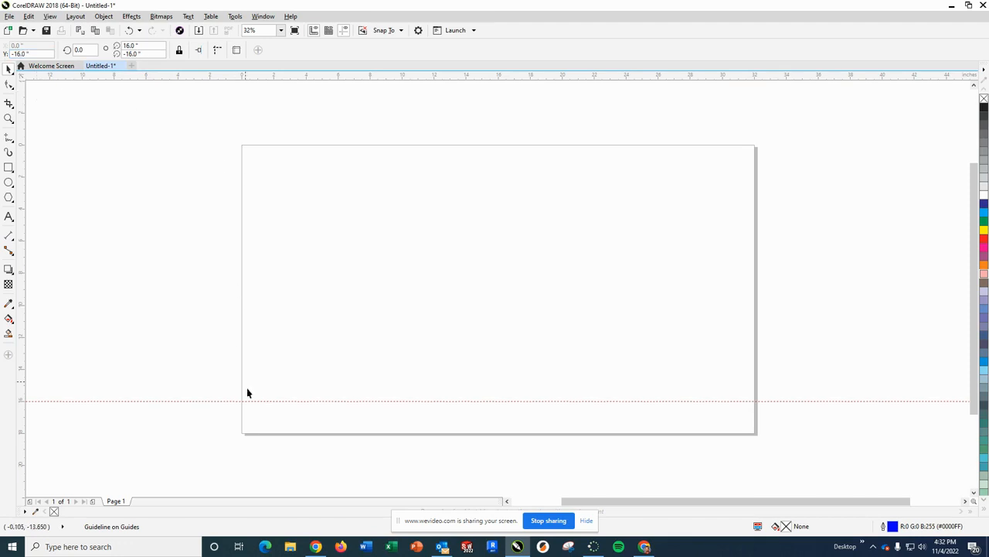
pyautogui.click(797, 434)
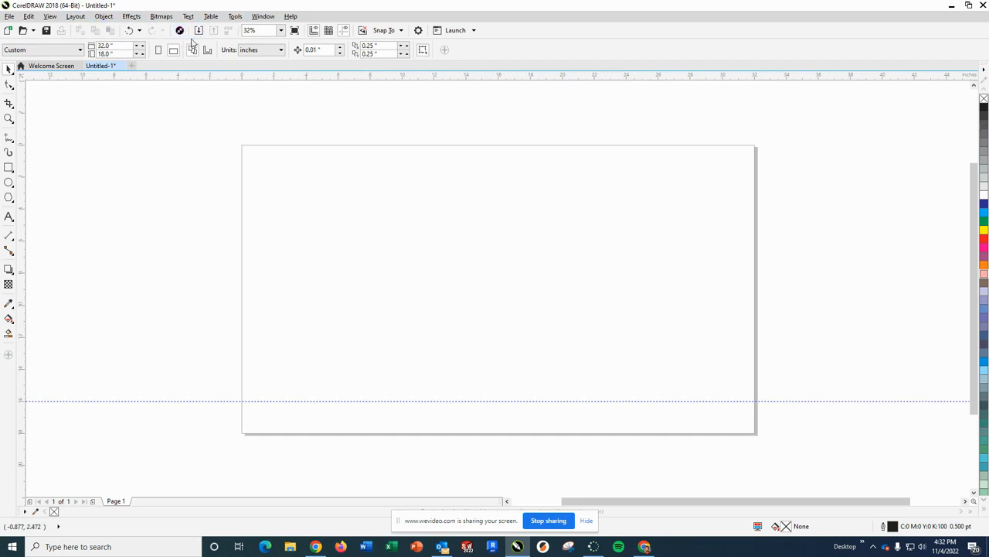
# - Open the Color docker and check that it uses the CMYK Palette with color names shown
pyautogui.click(260, 18)
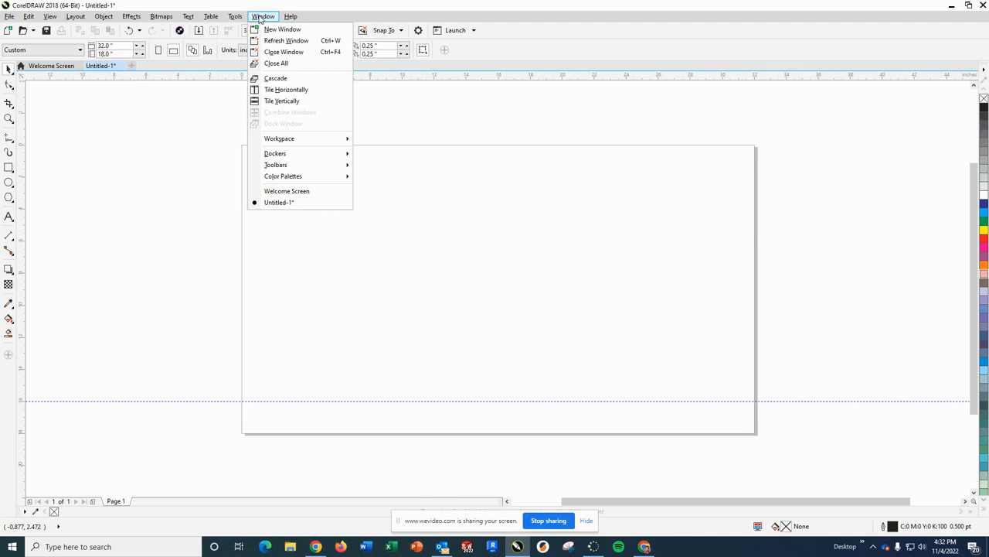
pyautogui.moveTo(279, 157)
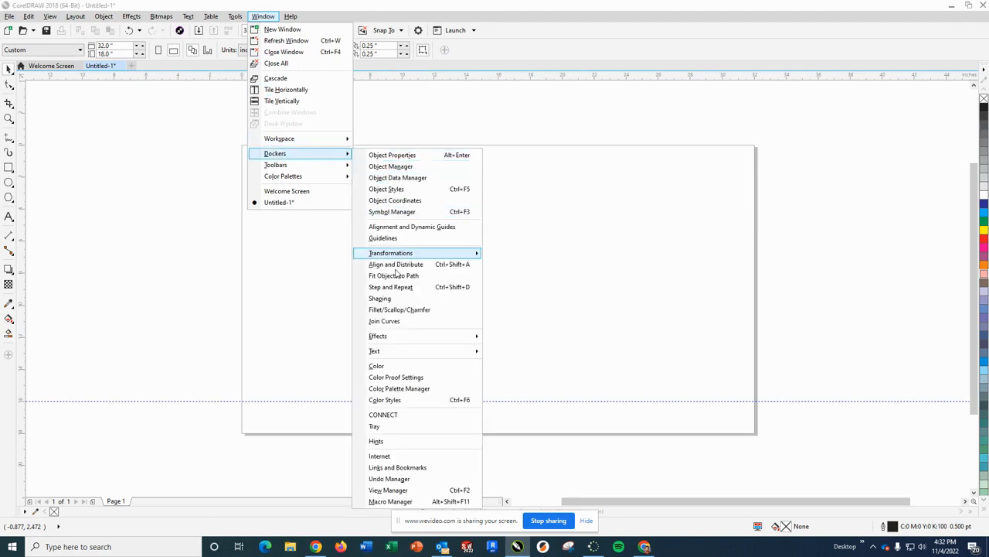
pyautogui.click(384, 368)
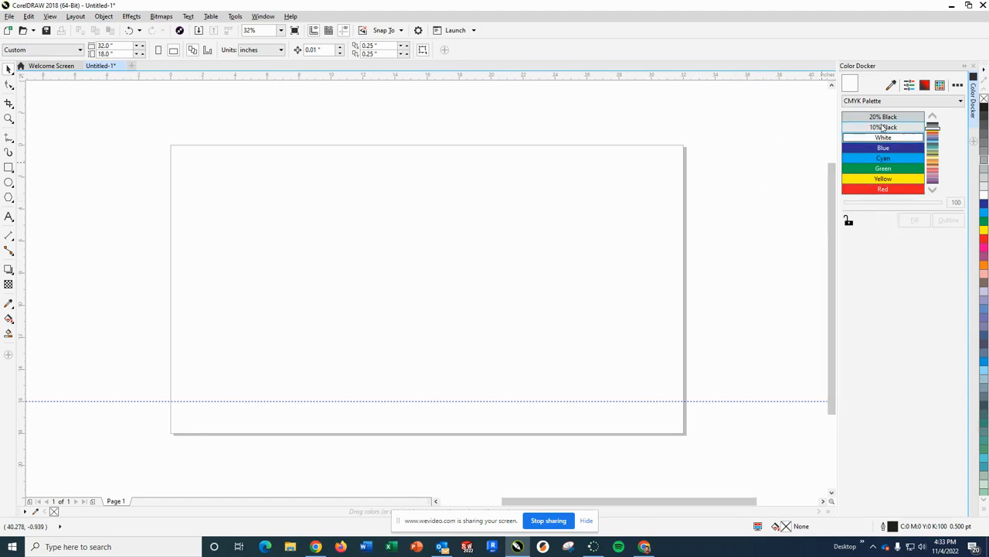
pyautogui.click(962, 103)
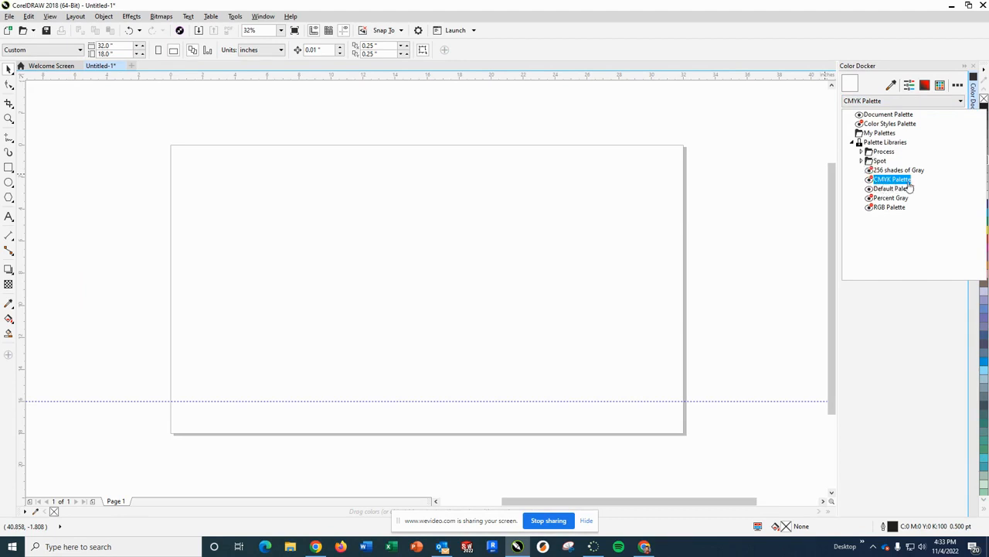
pyautogui.click(915, 330)
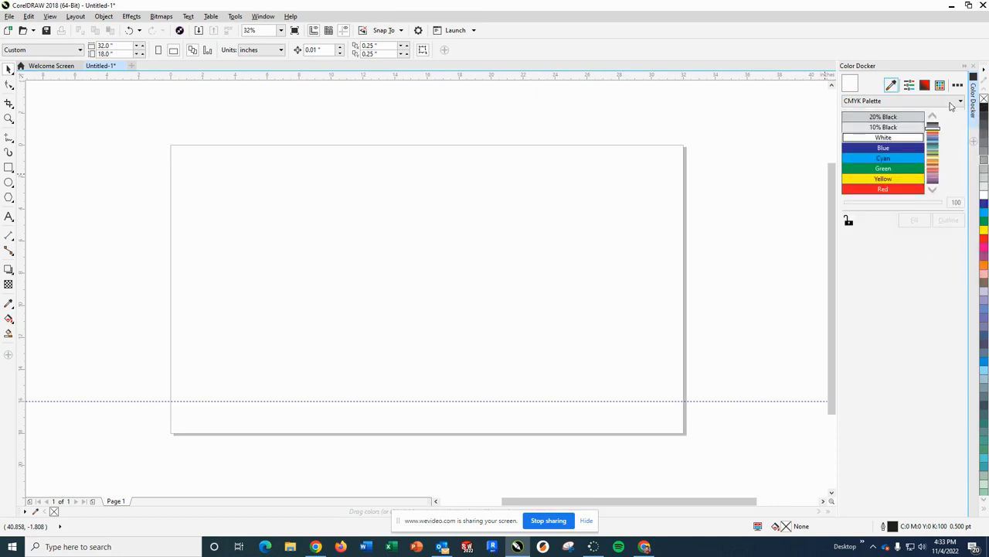
pyautogui.click(957, 86)
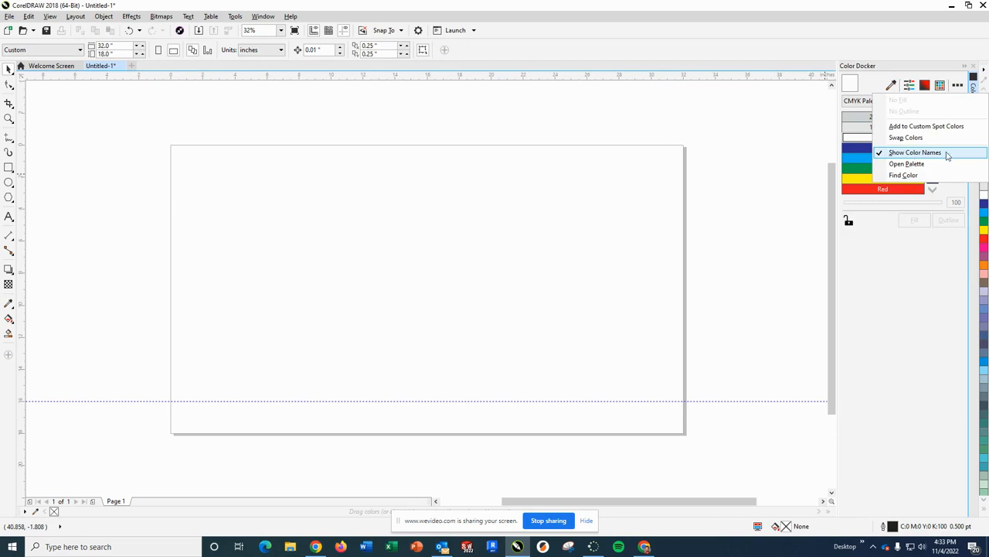
pyautogui.click(902, 336)
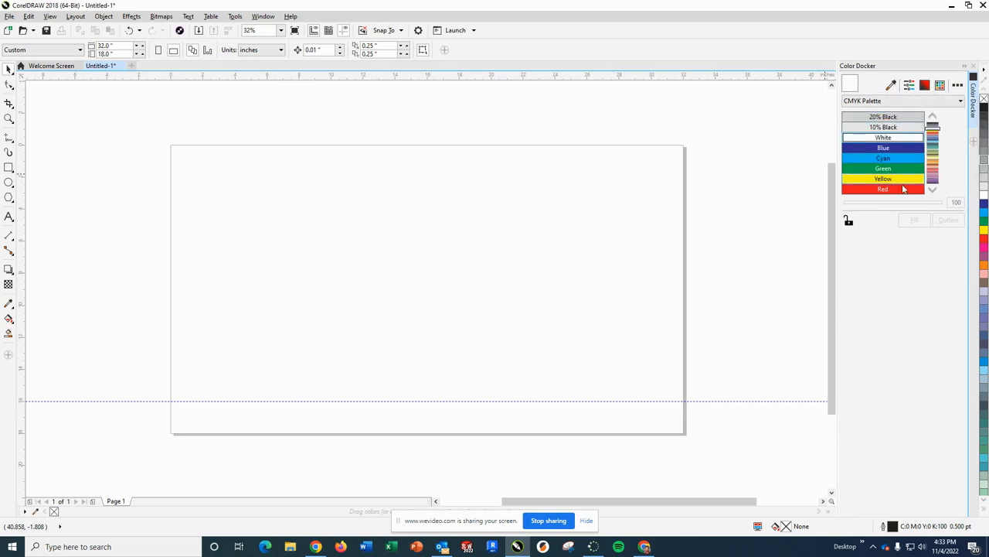
# - Look through the named color swatches of the CMYK palette from the grays to blue, green and red
pyautogui.click(933, 125)
pyautogui.click(933, 190)
pyautogui.click(932, 190)
pyautogui.click(932, 191)
pyautogui.click(932, 191)
pyautogui.click(932, 191)
pyautogui.click(933, 190)
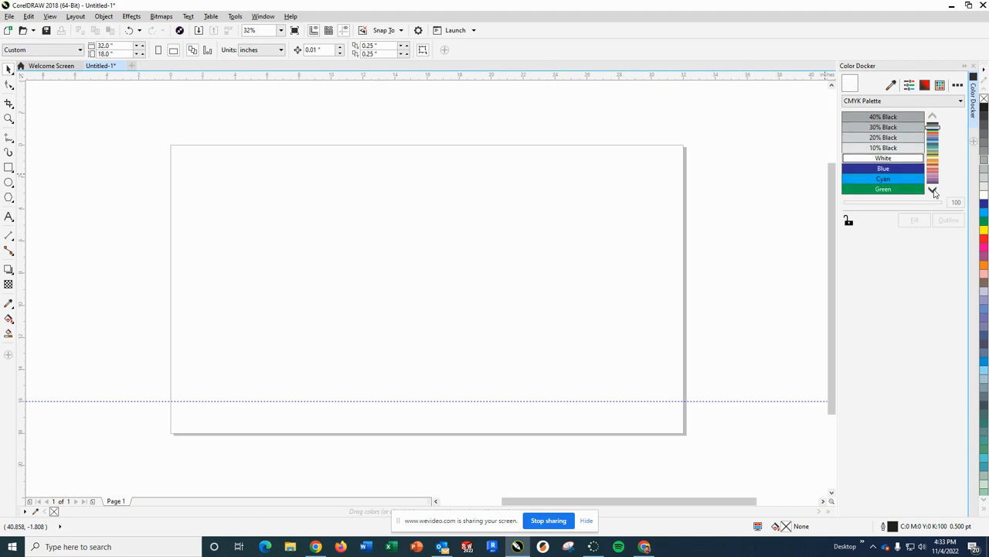
pyautogui.click(932, 191)
pyautogui.click(932, 190)
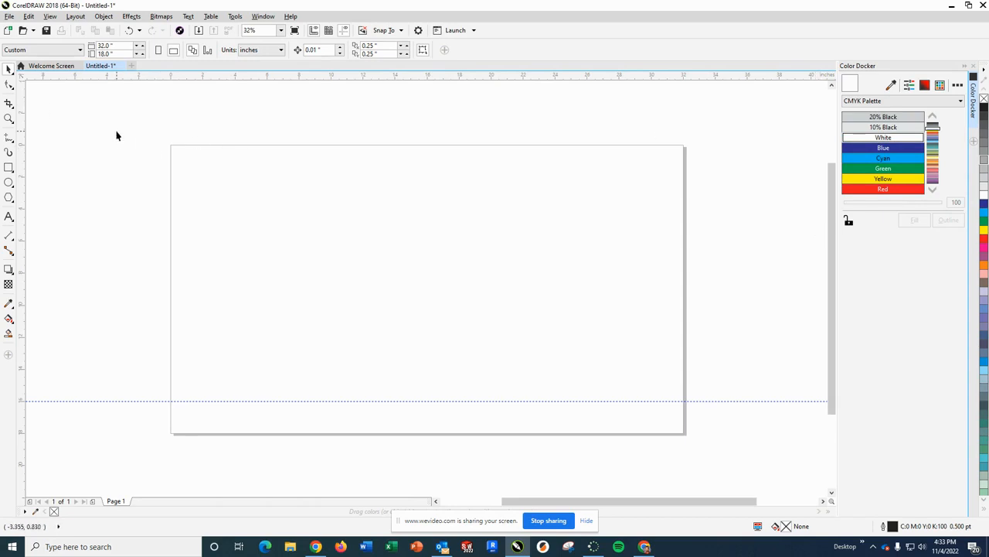
# - Import the SHP Model File PDF from Documents with its text as Text, placing it on the page above the guideline
pyautogui.click(7, 17)
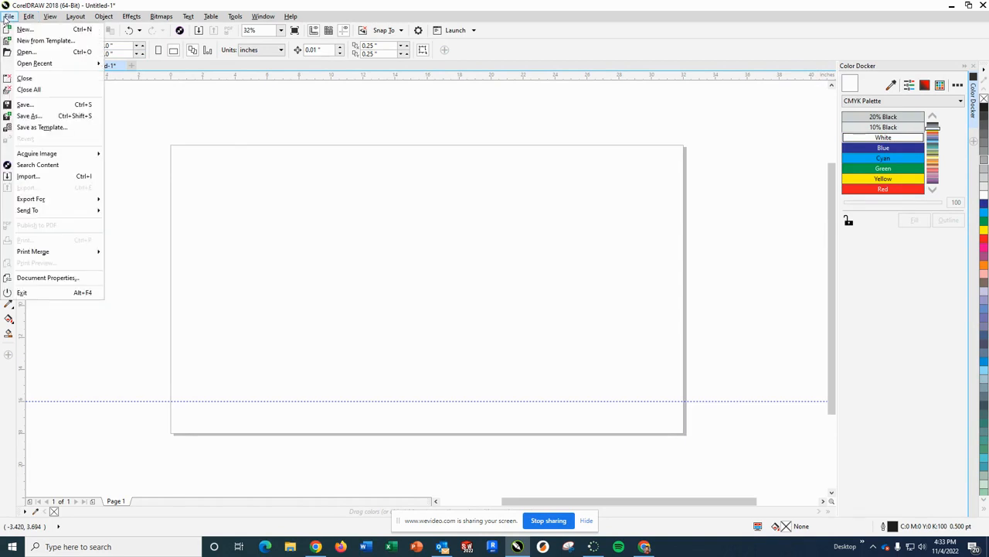
pyautogui.click(25, 176)
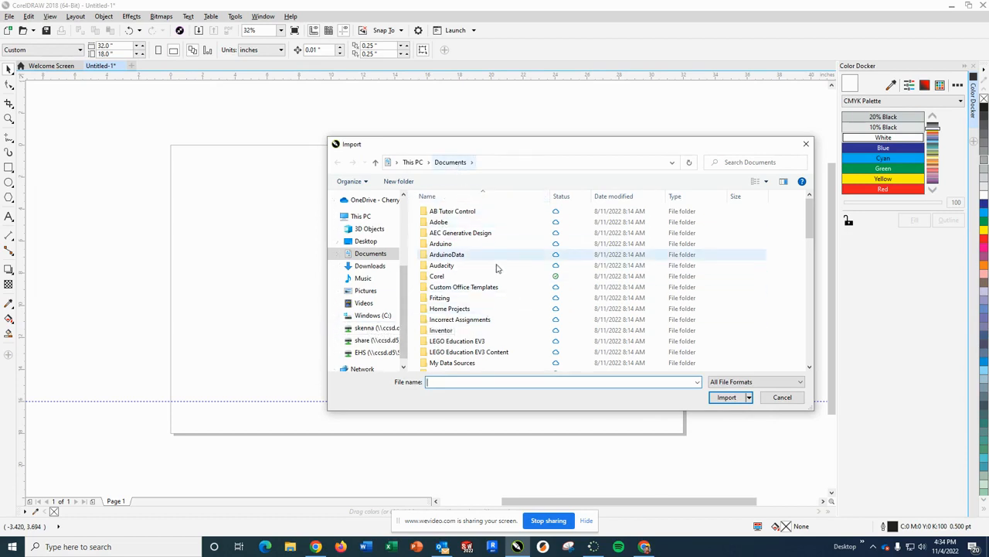
pyautogui.scroll(-5, 497, 268)
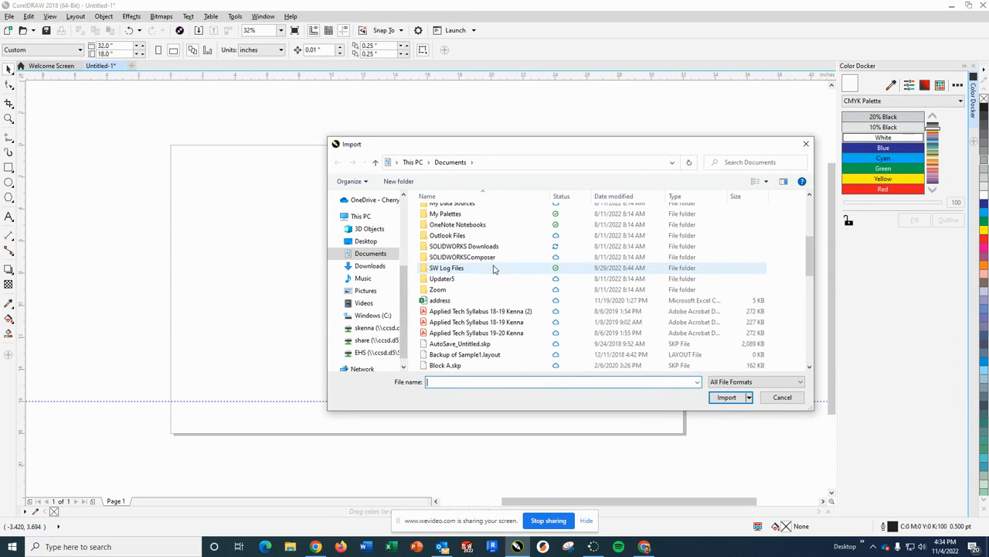
pyautogui.scroll(-4, 495, 268)
pyautogui.scroll(-4, 493, 268)
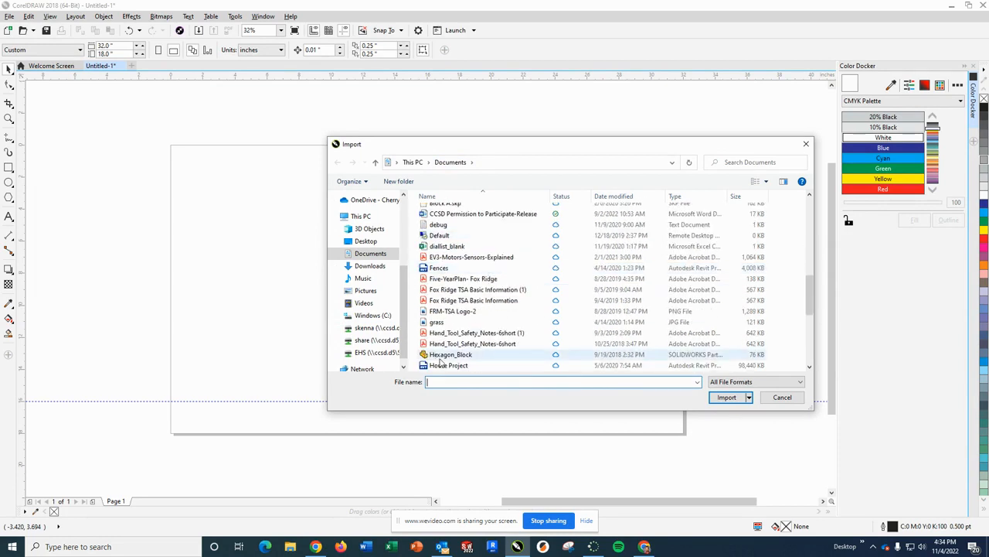
pyautogui.scroll(-3, 486, 313)
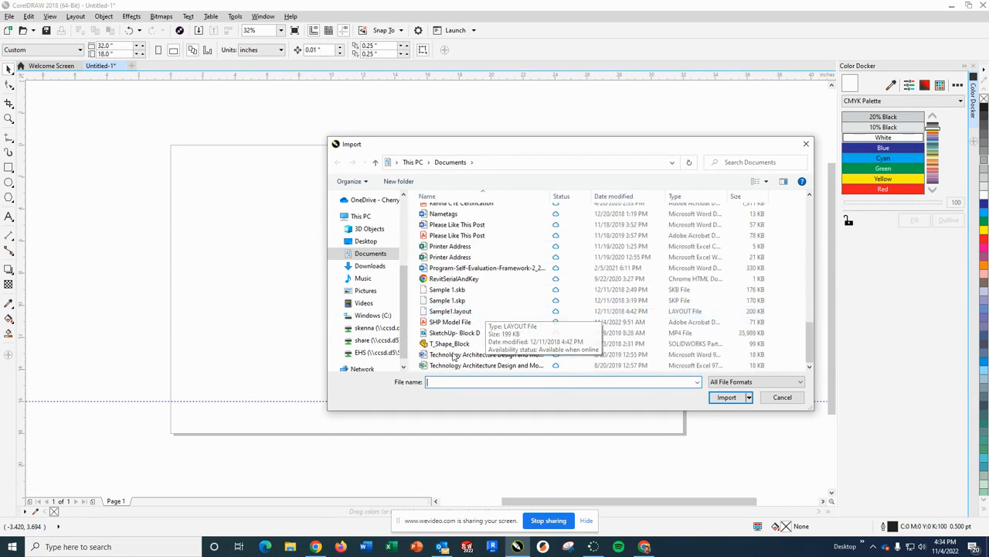
pyautogui.click(473, 322)
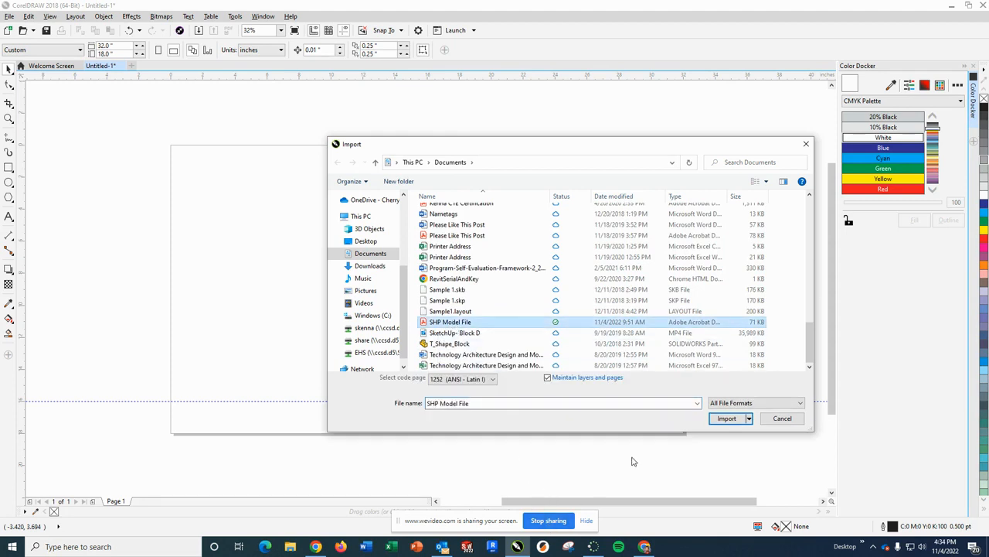
pyautogui.click(727, 418)
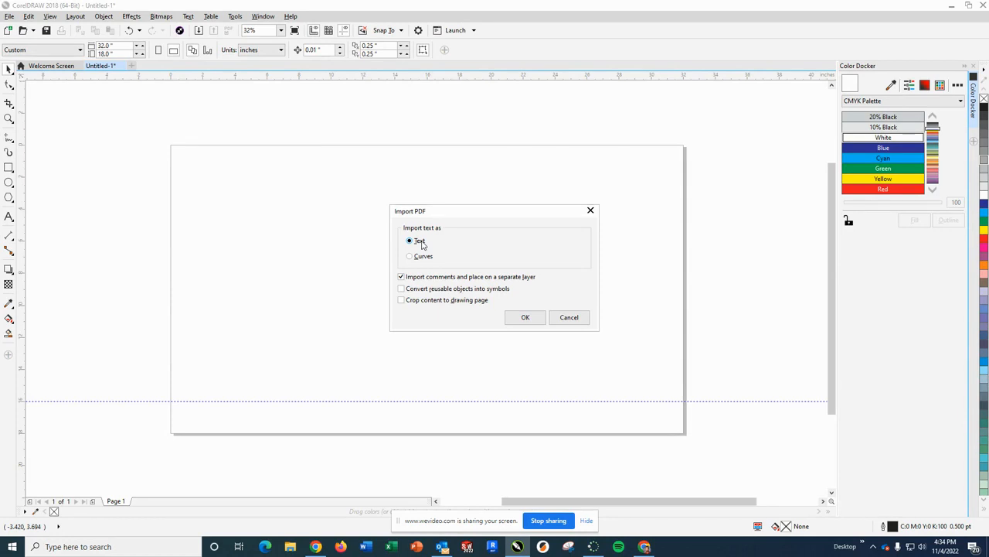
pyautogui.click(526, 317)
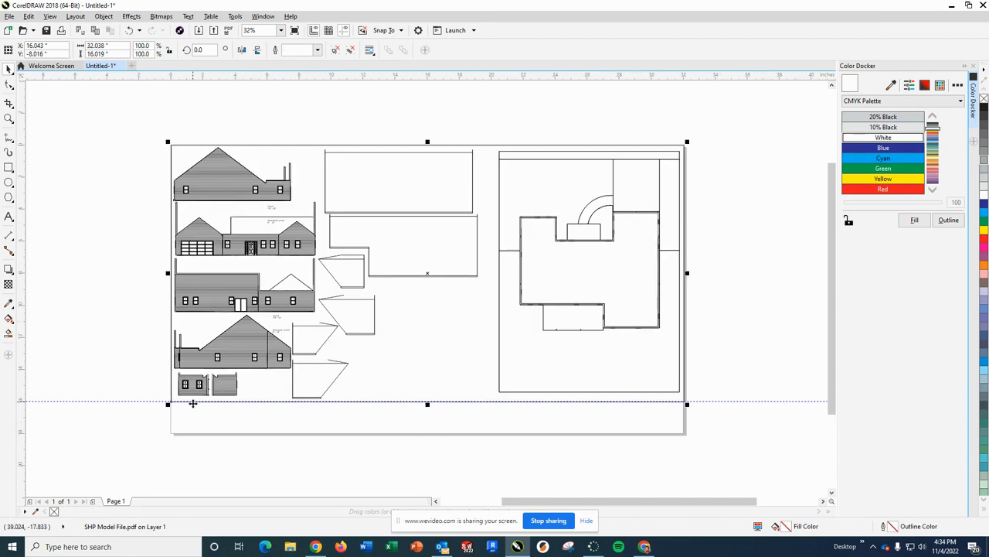
# - Examine how the imported drawing fits against the guideline and the page's edges and corners
pyautogui.scroll(6, 221, 409)
pyautogui.scroll(-3, 287, 389)
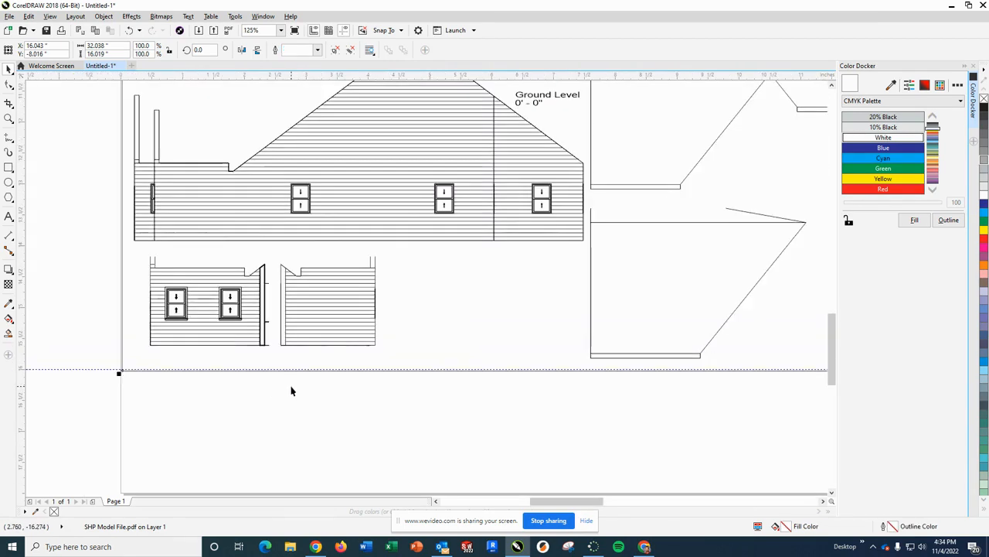
pyautogui.scroll(-2, 291, 390)
pyautogui.scroll(1, 399, 379)
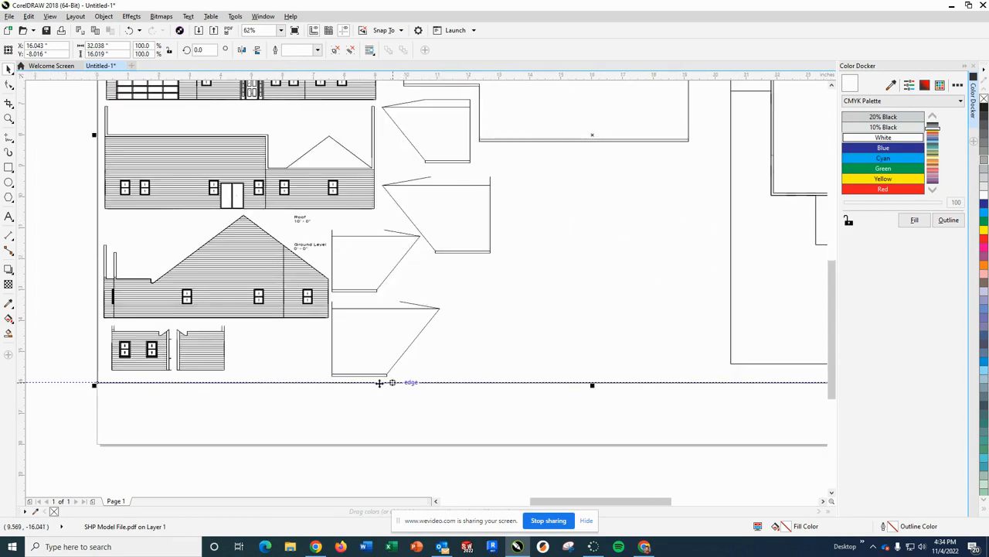
pyautogui.scroll(1, 265, 376)
pyautogui.scroll(-3, 176, 285)
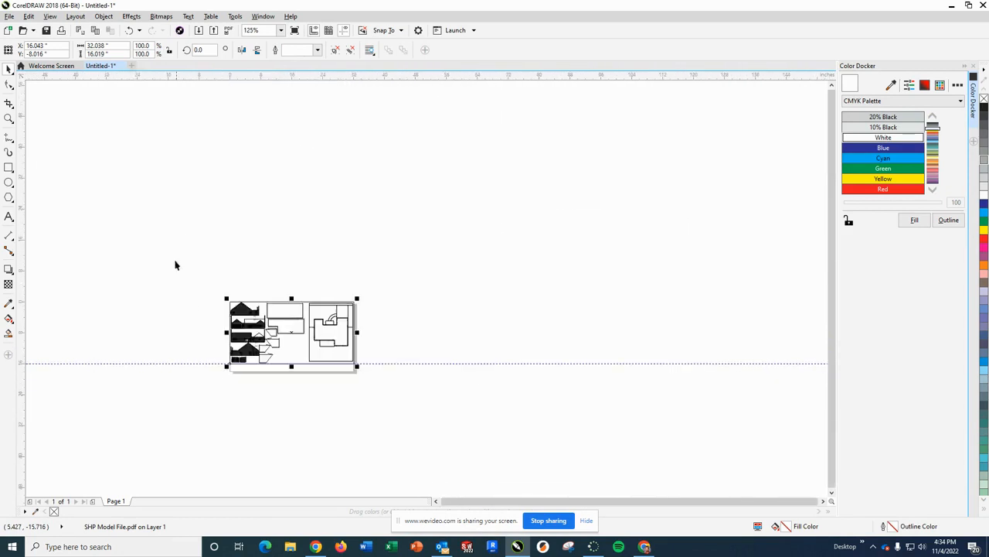
pyautogui.scroll(5, 309, 340)
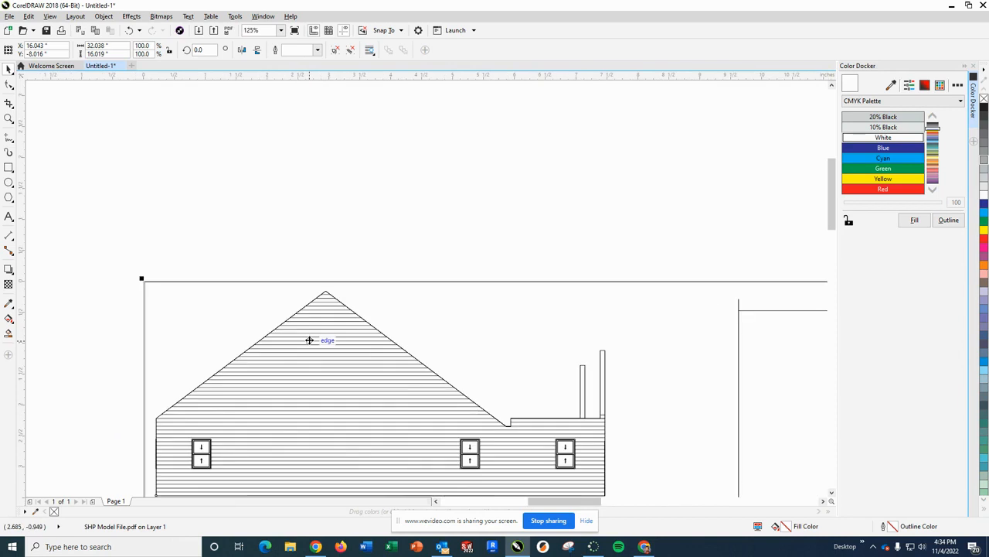
pyautogui.scroll(-1, 309, 341)
pyautogui.scroll(-1, 710, 364)
pyautogui.click(710, 360)
pyautogui.scroll(-2, 715, 365)
pyautogui.scroll(2, 784, 391)
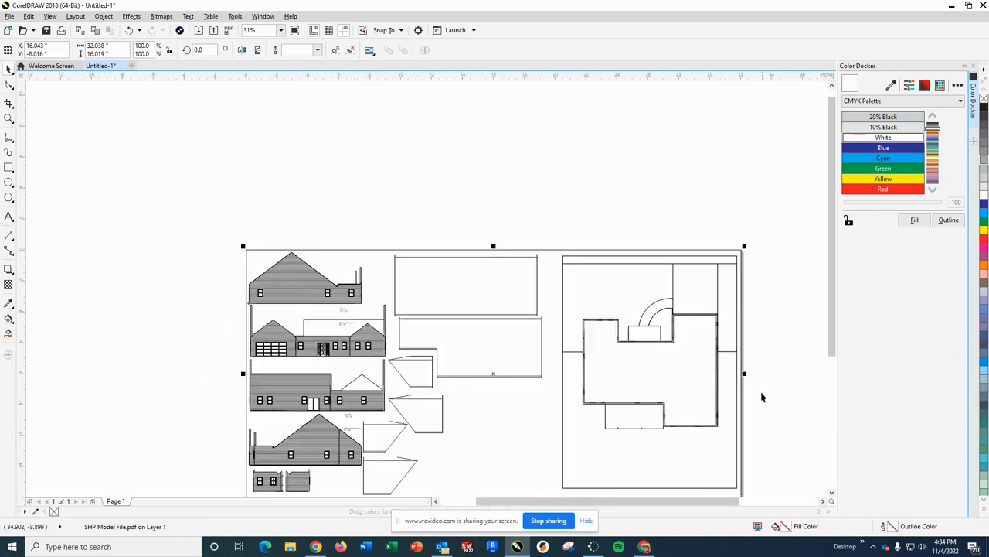
pyautogui.scroll(-1, 763, 396)
pyautogui.scroll(1, 715, 458)
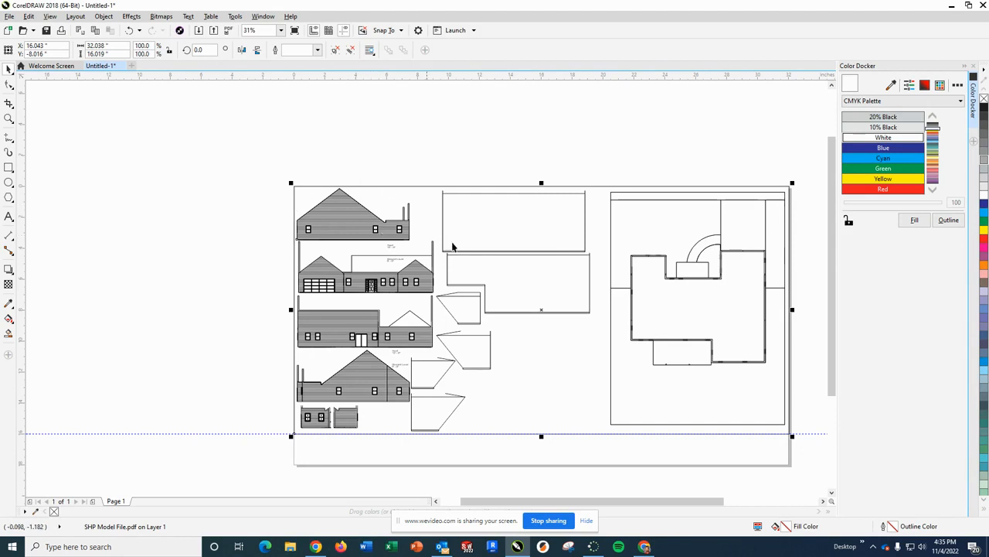
# - Select the imported house model drawing and ungroup all of its objects
pyautogui.click(388, 163)
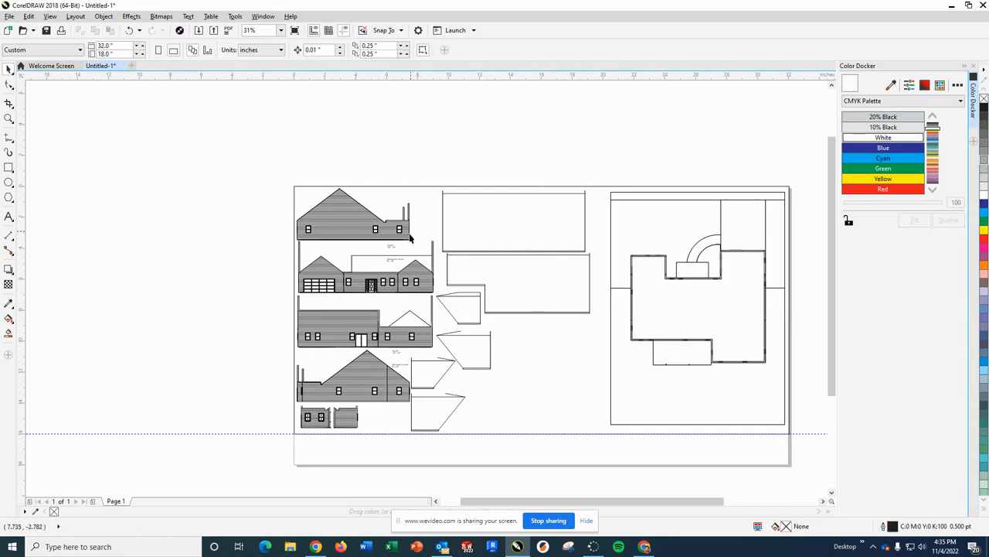
pyautogui.click(388, 248)
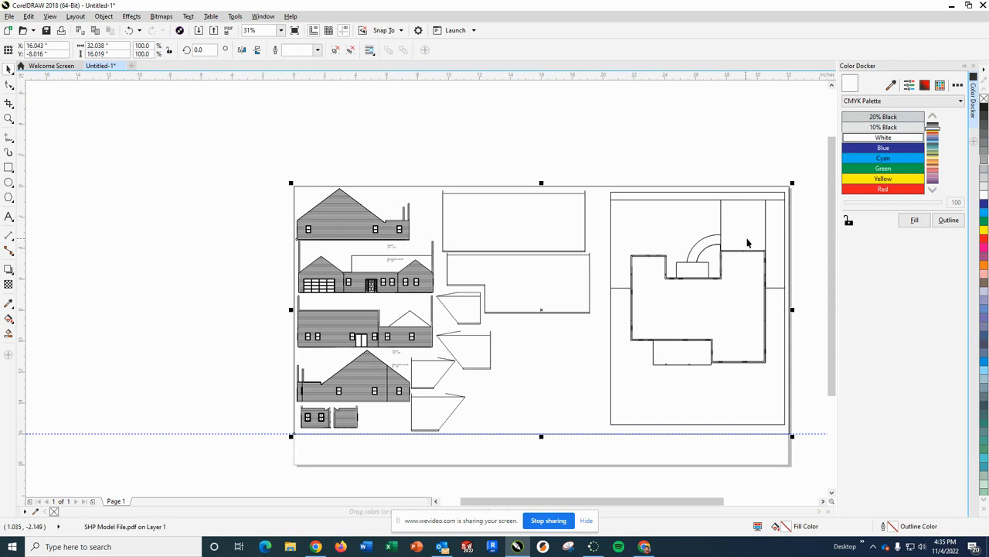
pyautogui.rightClick(338, 220)
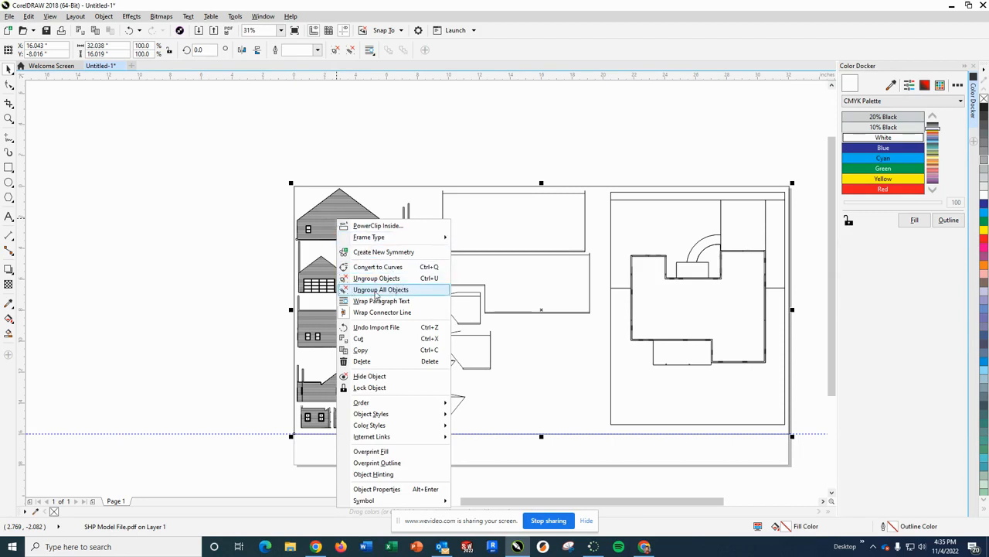
pyautogui.click(397, 290)
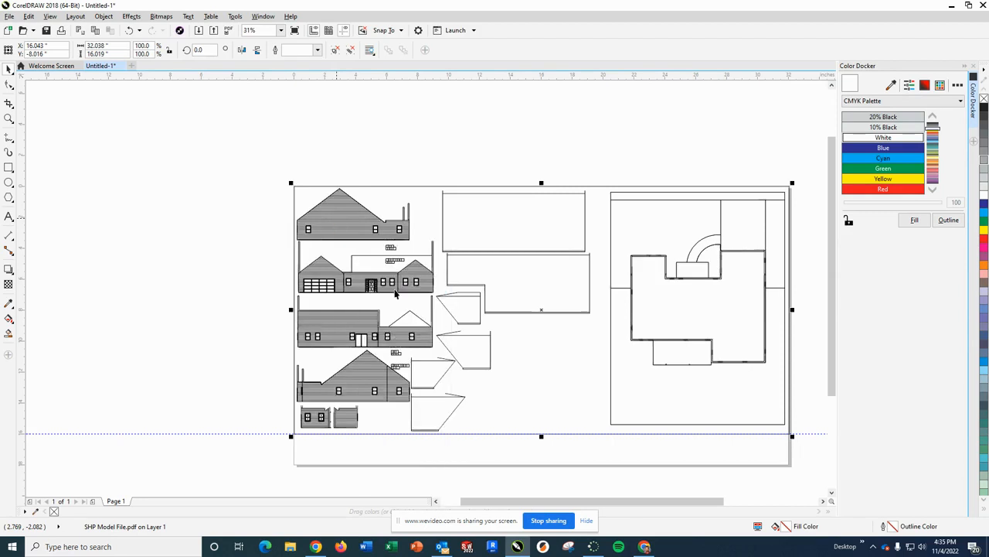
# - Delete the Roof and Ground Level labels with their heights above the front elevation that has the garage door
pyautogui.click(220, 268)
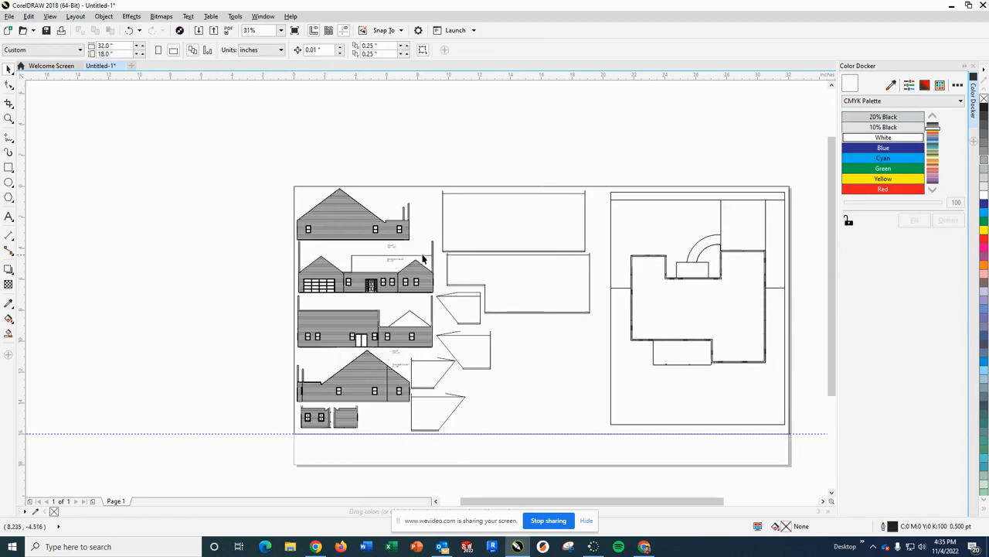
pyautogui.scroll(-2, 422, 259)
pyautogui.scroll(3, 394, 251)
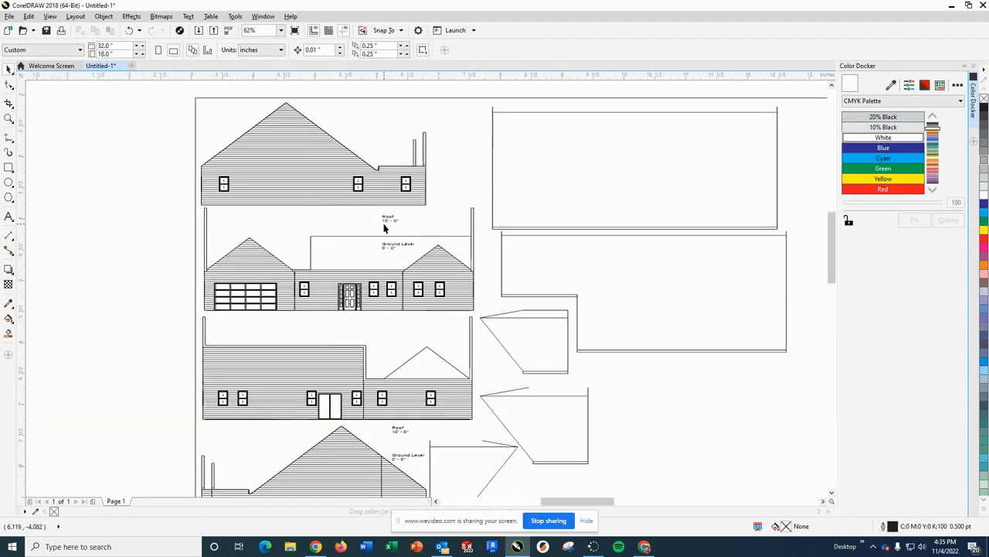
pyautogui.scroll(3, 384, 227)
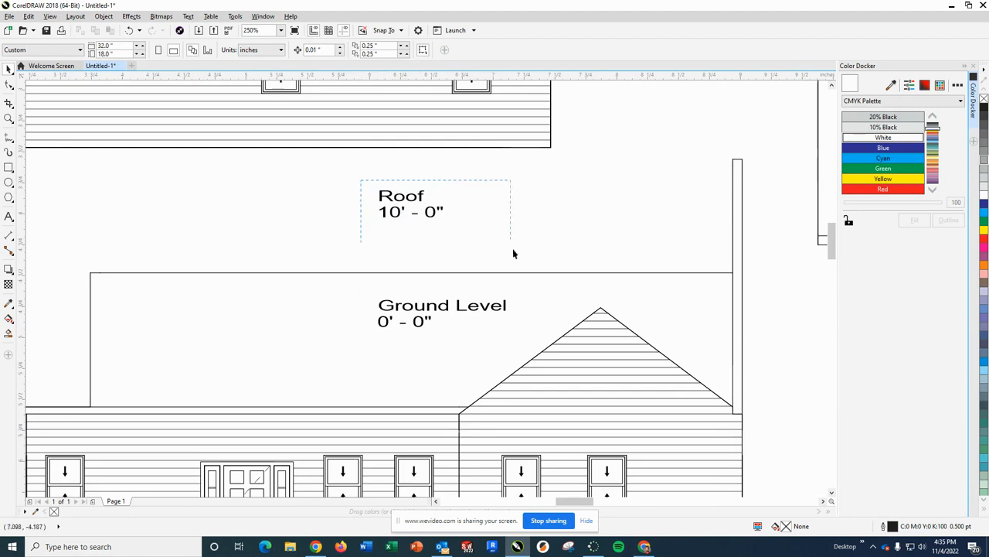
pyautogui.moveTo(516, 345); pyautogui.dragTo(518, 342)
pyautogui.press('Delete')
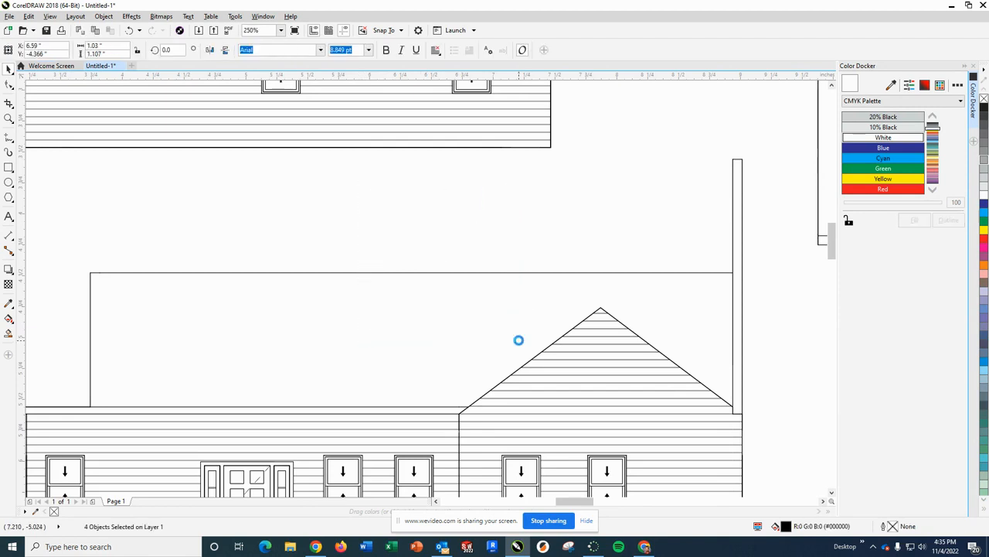
# - Delete the remaining Roof and Ground Level labels beside the gable of the fourth elevation
pyautogui.scroll(-4, 454, 293)
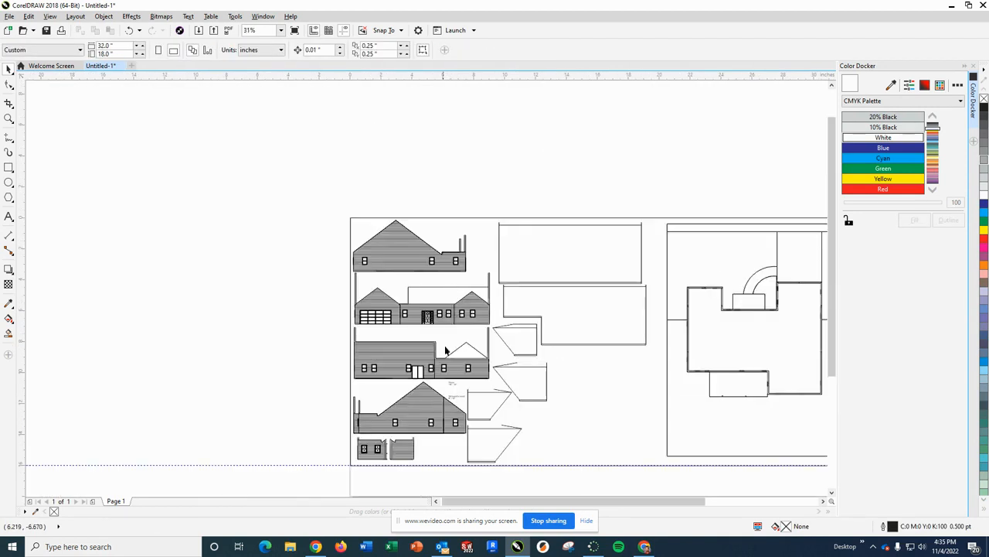
pyautogui.scroll(2, 442, 406)
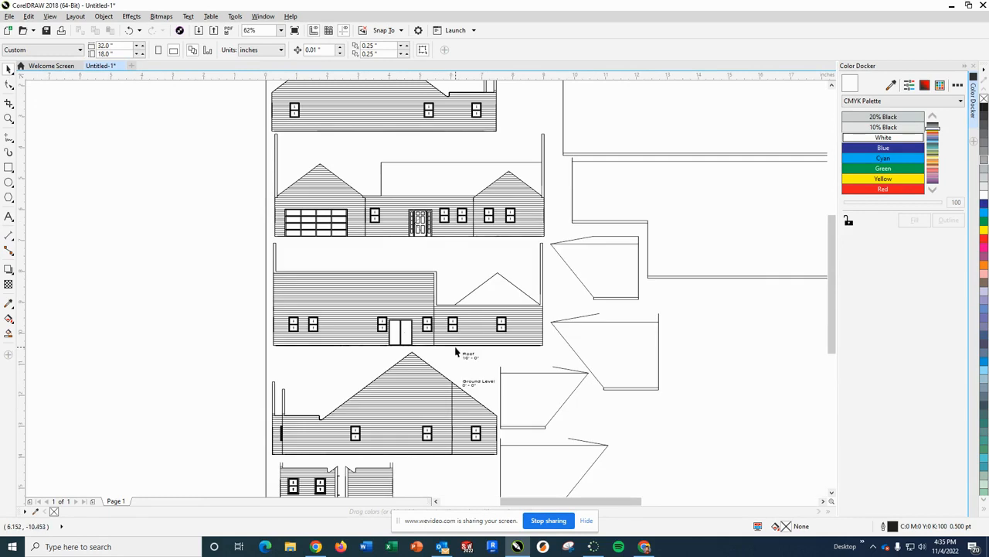
pyautogui.scroll(3, 456, 352)
pyautogui.moveTo(560, 422); pyautogui.dragTo(559, 419)
pyautogui.press('Delete')
pyautogui.scroll(-2, 548, 425)
pyautogui.scroll(2, 543, 439)
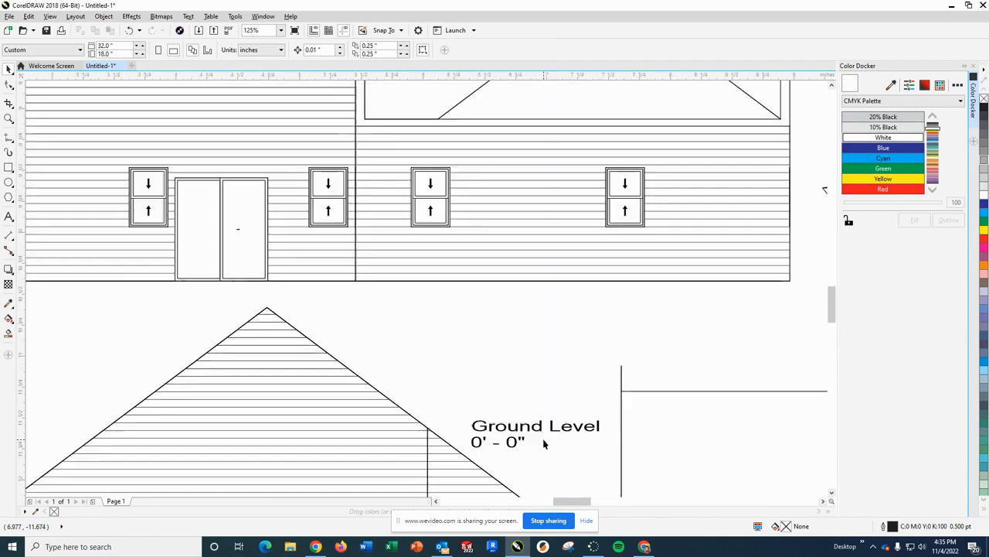
pyautogui.moveTo(460, 401); pyautogui.dragTo(602, 457)
pyautogui.press('Delete')
# - Delete the two narrow vertical strips standing above the flat right section of the topmost elevation
pyautogui.scroll(-6, 600, 408)
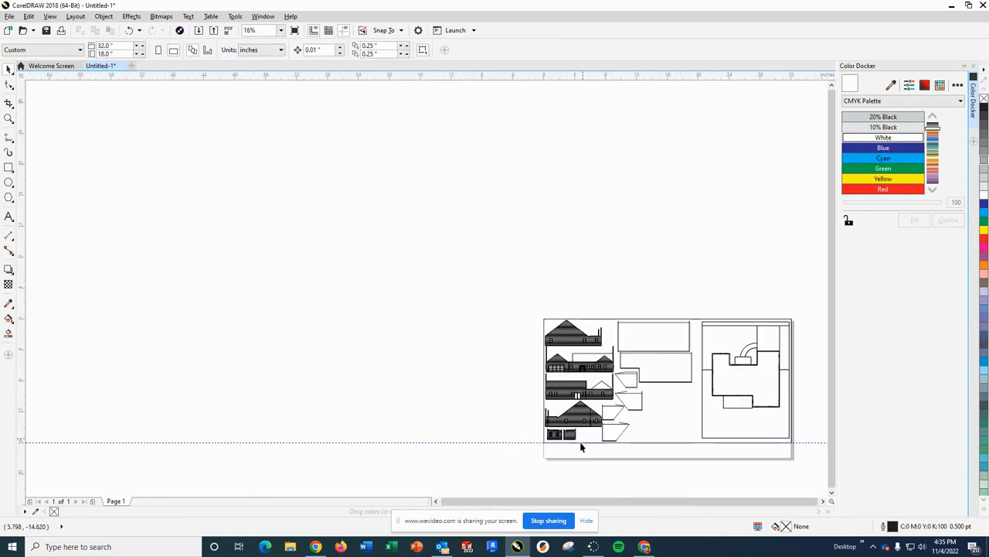
pyautogui.scroll(5, 586, 357)
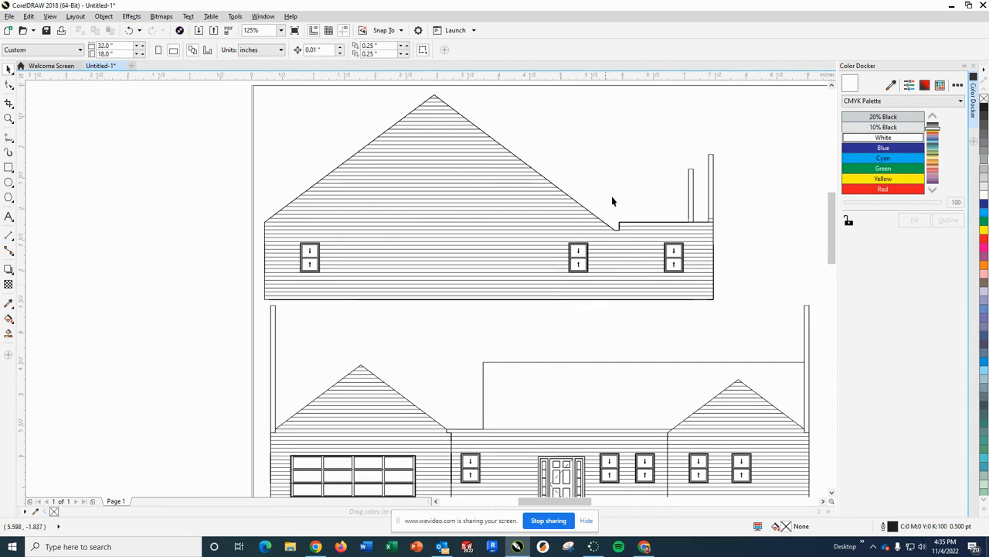
pyautogui.moveTo(701, 217); pyautogui.dragTo(698, 223)
pyautogui.press('Delete')
pyautogui.moveTo(733, 229); pyautogui.dragTo(722, 221)
pyautogui.press('Delete')
# - Delete the long horizontal line and its vertical end line that outline the roof behind the front elevation
pyautogui.click(622, 362)
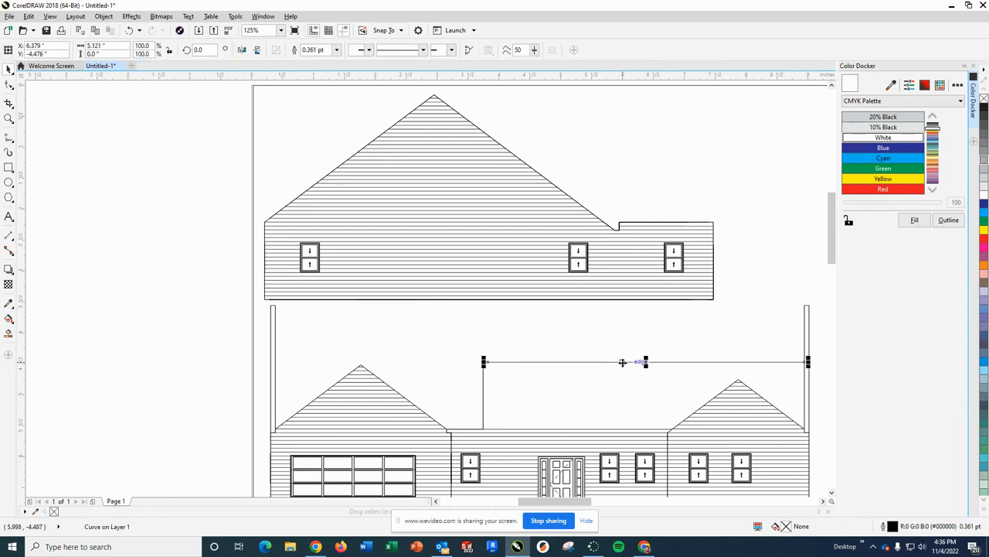
pyautogui.press('Delete')
pyautogui.moveTo(464, 342); pyautogui.dragTo(498, 435)
pyautogui.press('Delete')
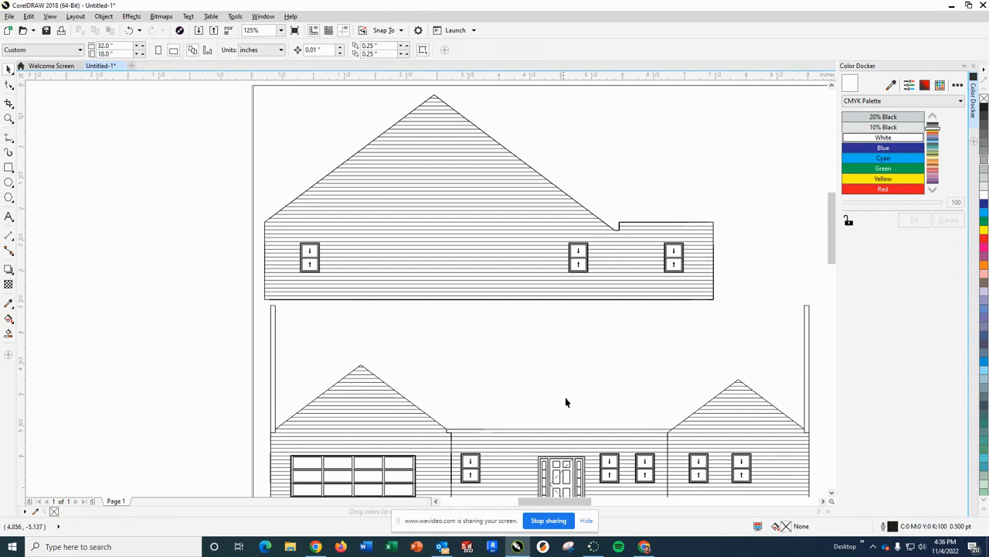
# - Delete the tall narrow vertical strip rising from the right end of the front elevation
pyautogui.moveTo(795, 287); pyautogui.dragTo(743, 433)
pyautogui.press('Delete')
pyautogui.click(729, 402)
pyautogui.press('Delete')
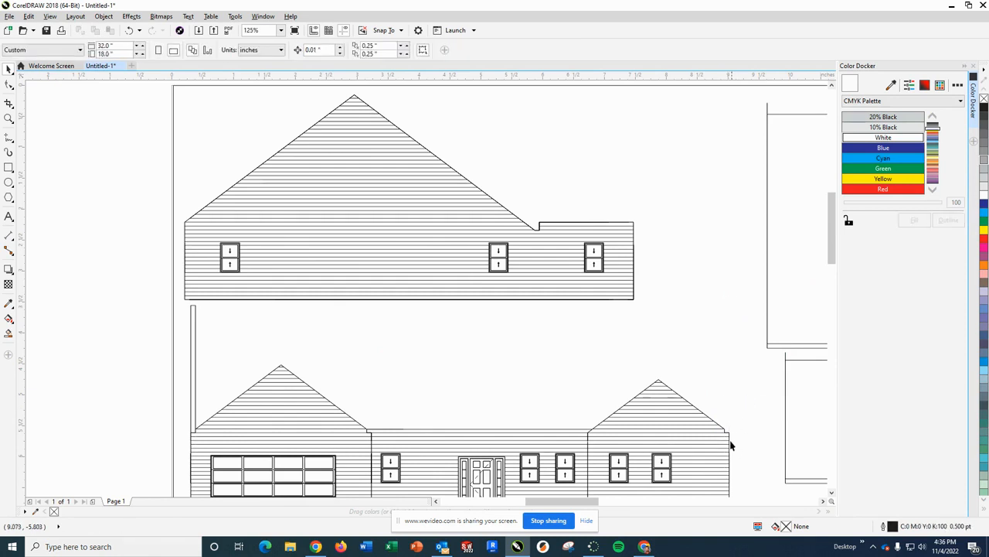
# - Delete the short vertical and horizontal lines forming the step at the right gable's outer eave
pyautogui.scroll(-2, 730, 445)
pyautogui.scroll(6, 716, 424)
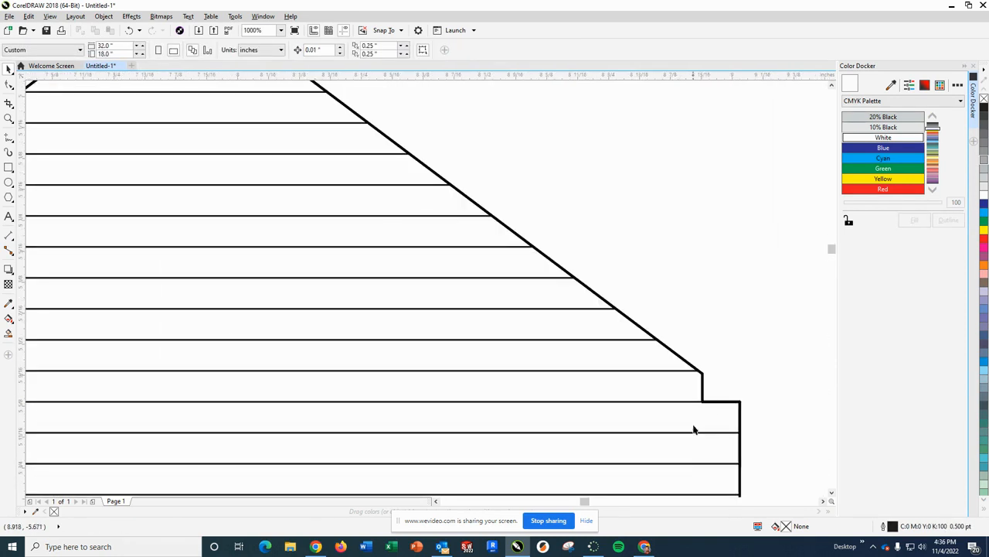
pyautogui.click(703, 390)
pyautogui.press('Delete')
pyautogui.click(722, 402)
pyautogui.press('Delete')
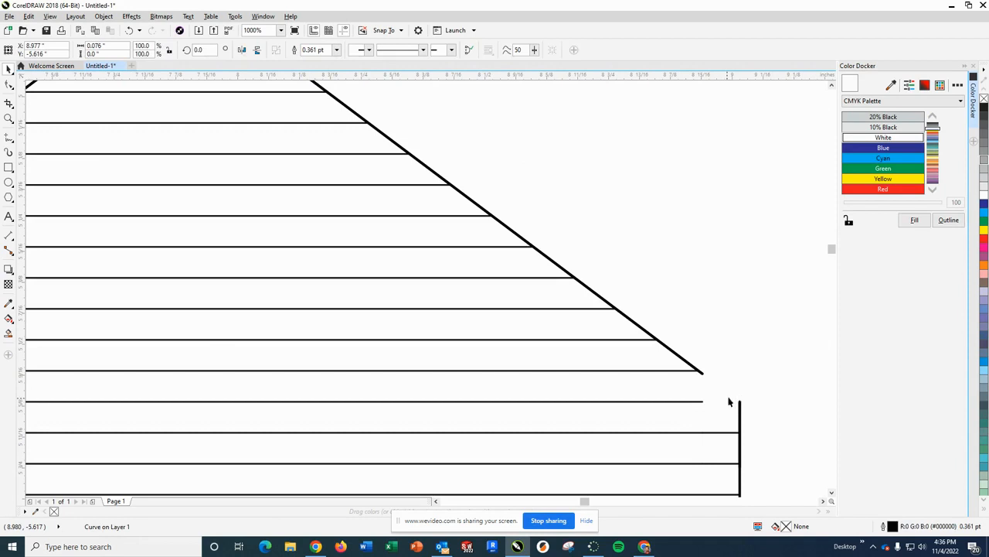
# - Stretch the right gable's sloped roof line to the wall corner and bring the eave-level siding line out to the wall edge
pyautogui.click(702, 376)
pyautogui.moveTo(703, 376); pyautogui.dragTo(741, 402)
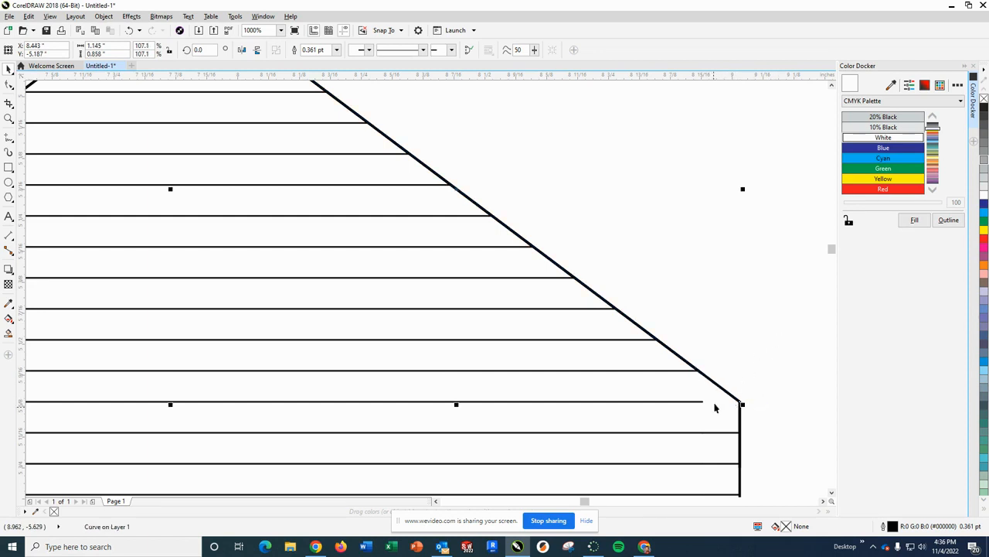
pyautogui.click(750, 421)
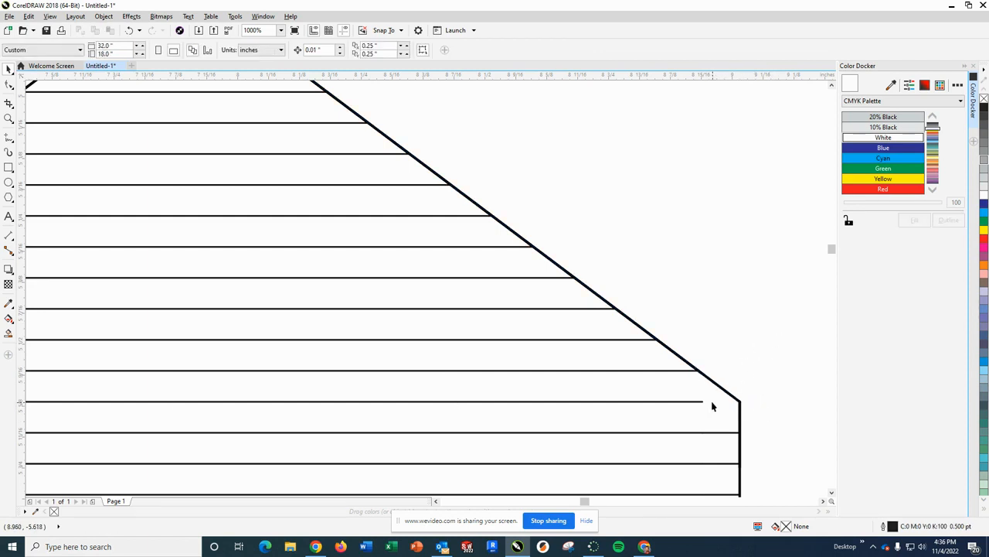
pyautogui.click(704, 402)
pyautogui.moveTo(706, 401); pyautogui.dragTo(738, 401)
pyautogui.click(774, 392)
# - Delete the extra horizontal line segments above the middle wall's top edge where they meet the right gable
pyautogui.scroll(-6, 762, 395)
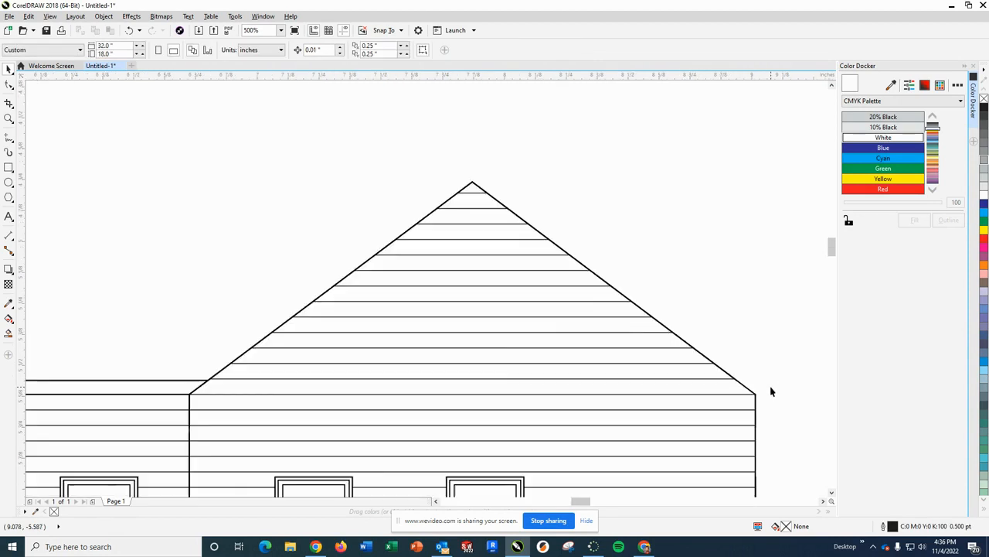
pyautogui.scroll(-2, 541, 427)
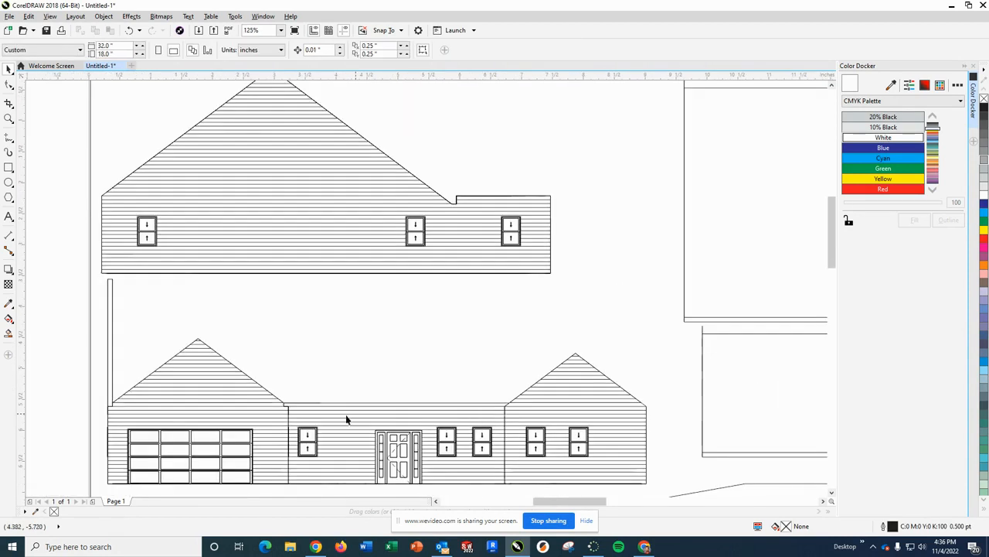
pyautogui.scroll(5, 483, 415)
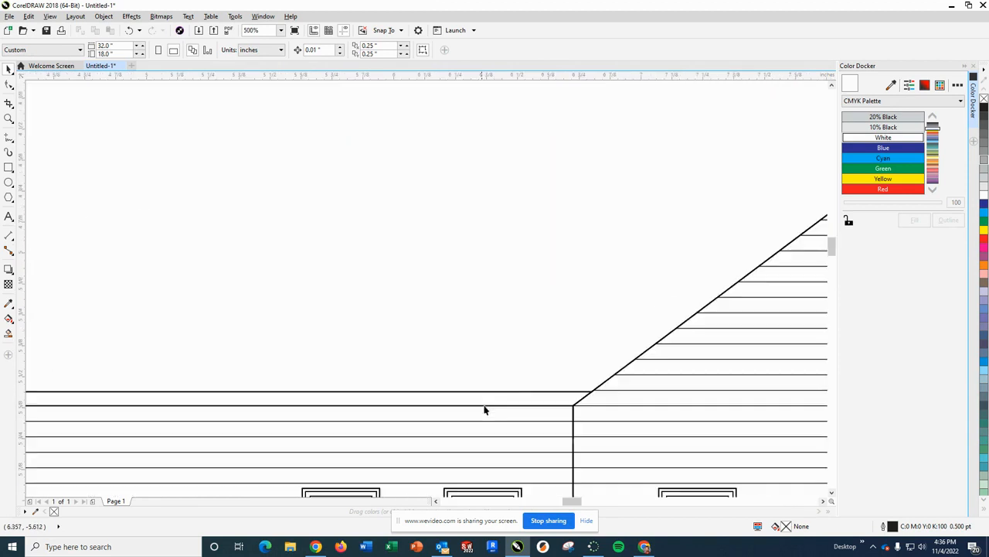
pyautogui.click(522, 392)
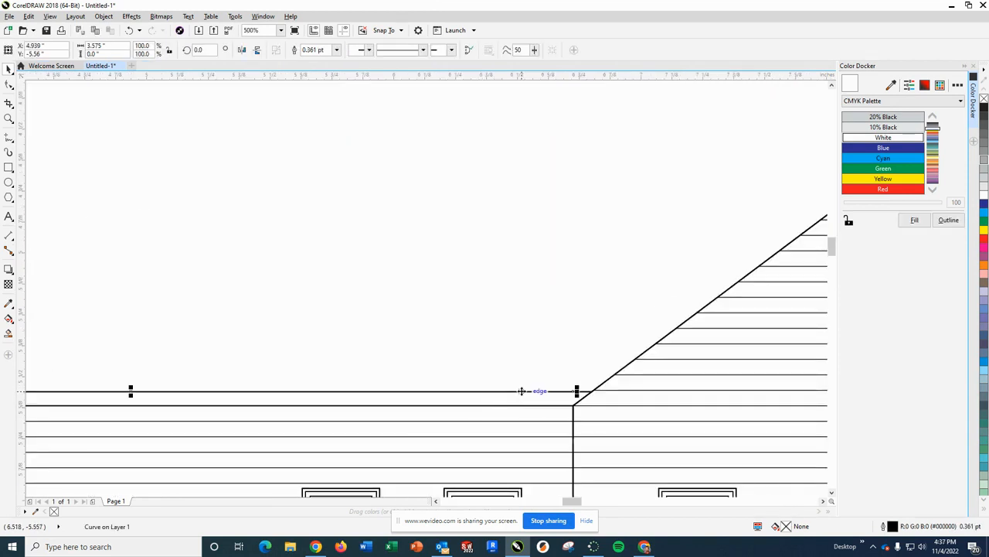
pyautogui.press('Delete')
pyautogui.click(585, 392)
pyautogui.press('Delete')
# - Delete the leftover horizontal segment and the small stepped eave lines where the garage gable meets the middle wall
pyautogui.scroll(-2, 550, 382)
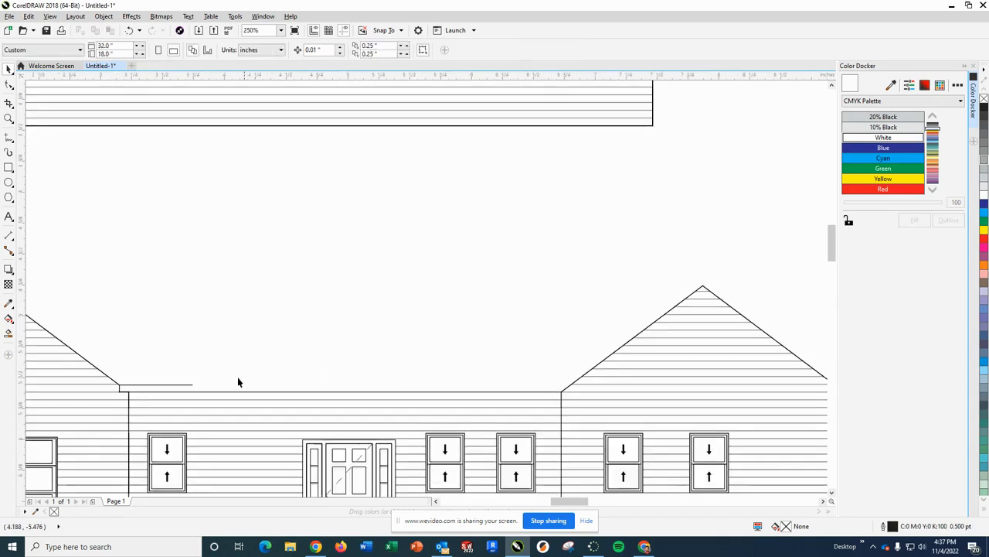
pyautogui.scroll(4, 132, 390)
pyautogui.click(129, 388)
pyautogui.press('Delete')
pyautogui.click(70, 406)
pyautogui.press('Delete')
pyautogui.click(85, 419)
pyautogui.press('Delete')
pyautogui.click(84, 418)
pyautogui.press('Delete')
# - Stretch the garage gable's right roof slope down to the corner of the middle wall
pyautogui.click(68, 390)
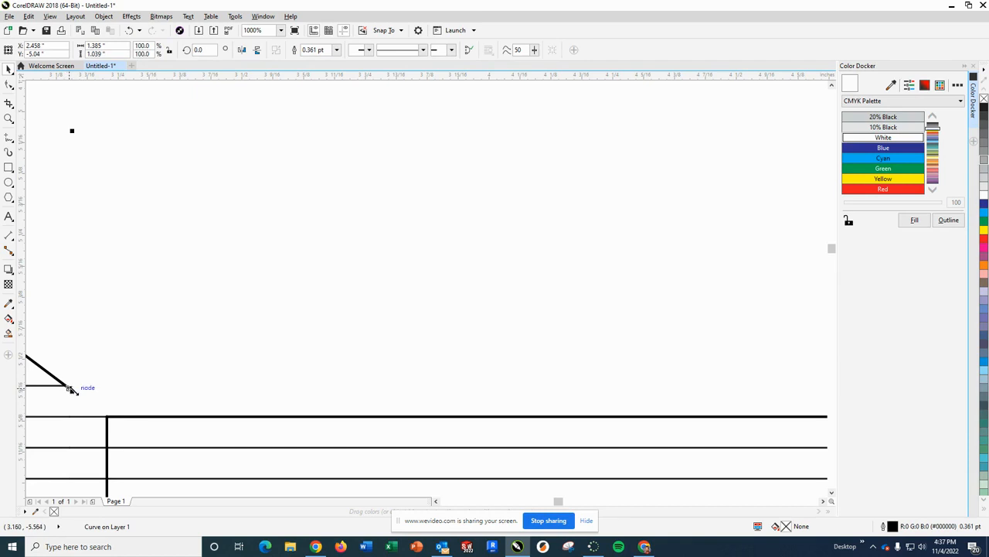
pyautogui.moveTo(71, 390); pyautogui.dragTo(106, 415)
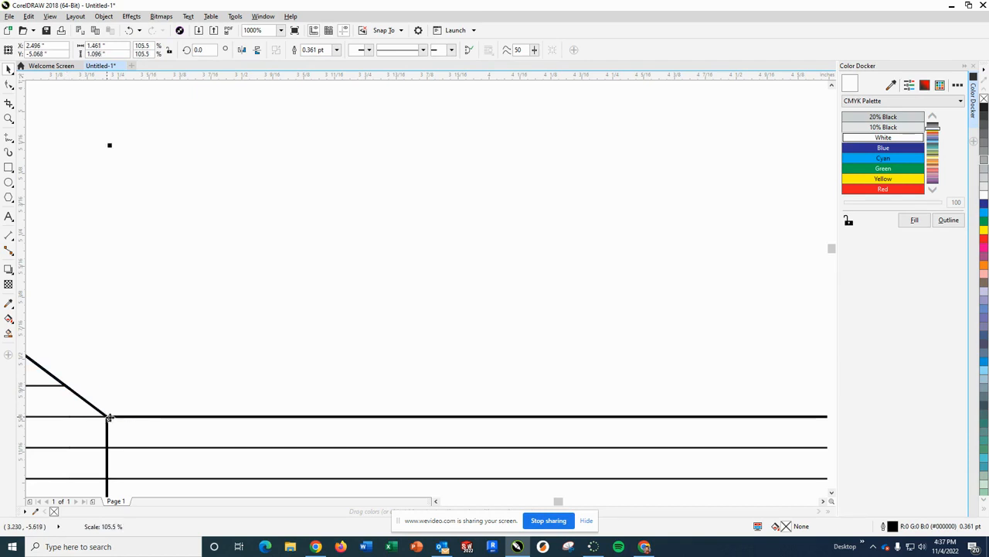
pyautogui.click(179, 376)
# - Delete the tall narrow vertical strip at the left end of the front elevation, including its short cap line
pyautogui.scroll(-2, 201, 352)
pyautogui.scroll(-6, 200, 355)
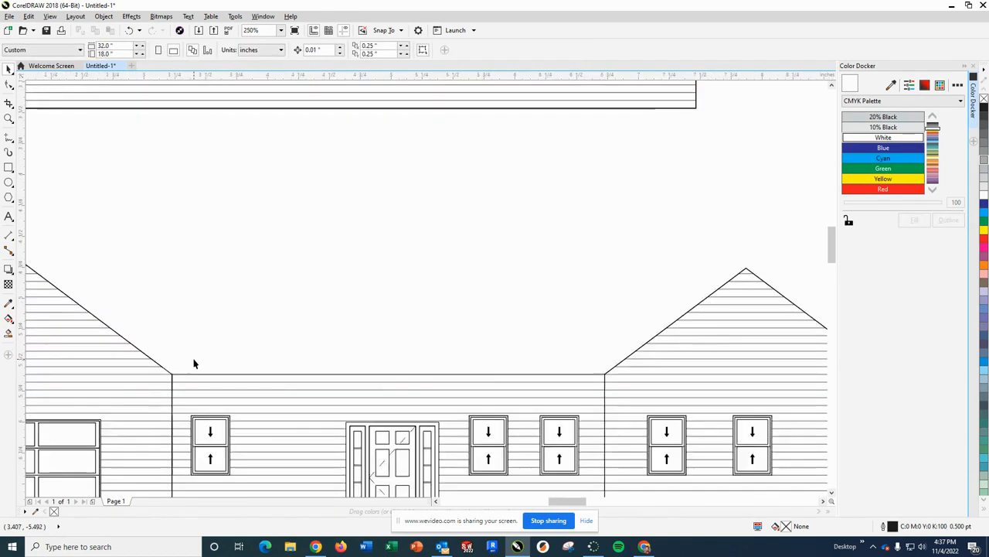
pyautogui.scroll(4, 84, 403)
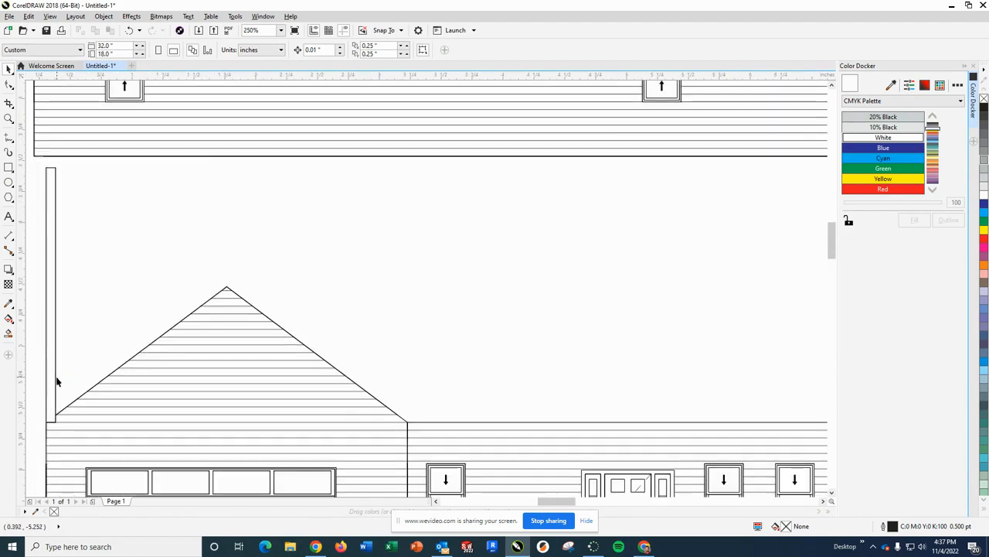
pyautogui.click(55, 381)
pyautogui.press('Delete')
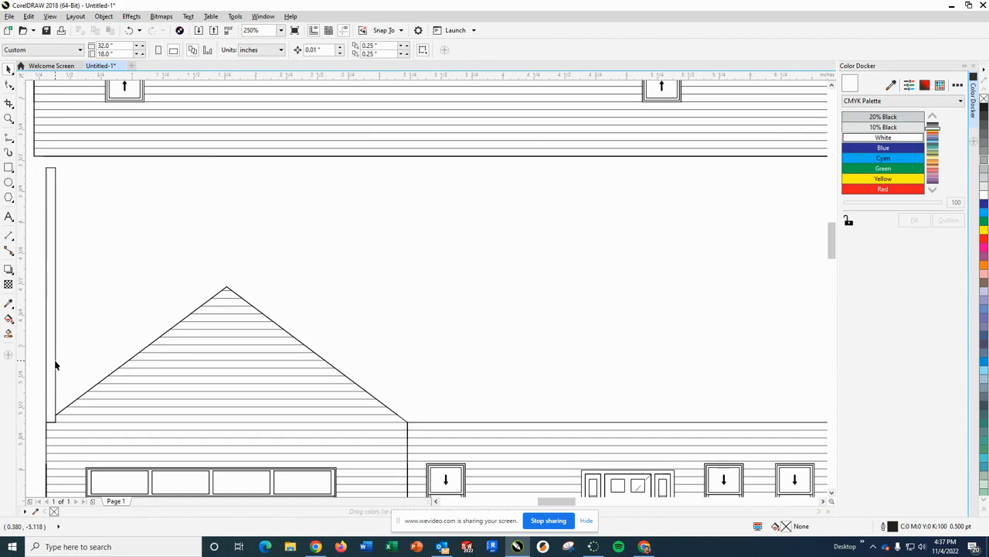
pyautogui.click(47, 363)
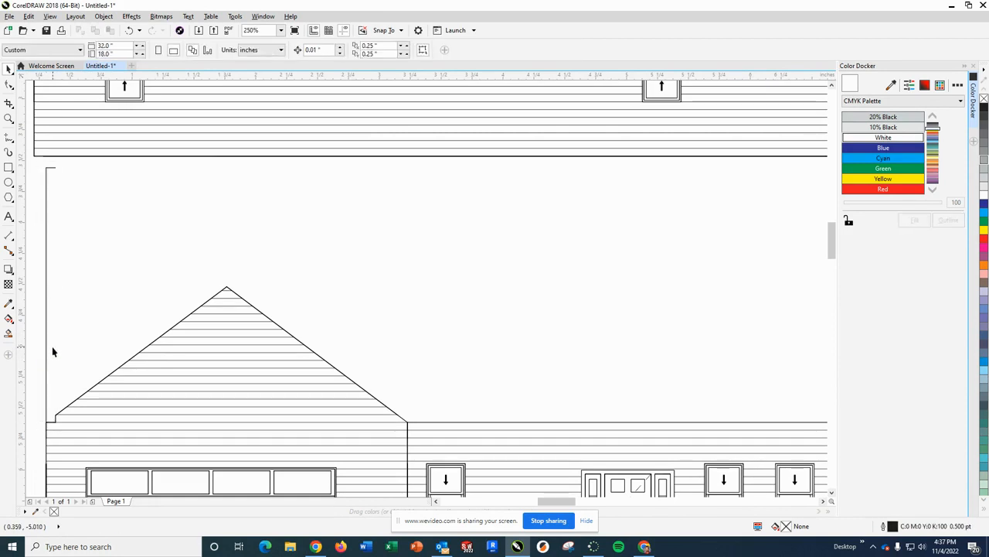
pyautogui.press('Delete')
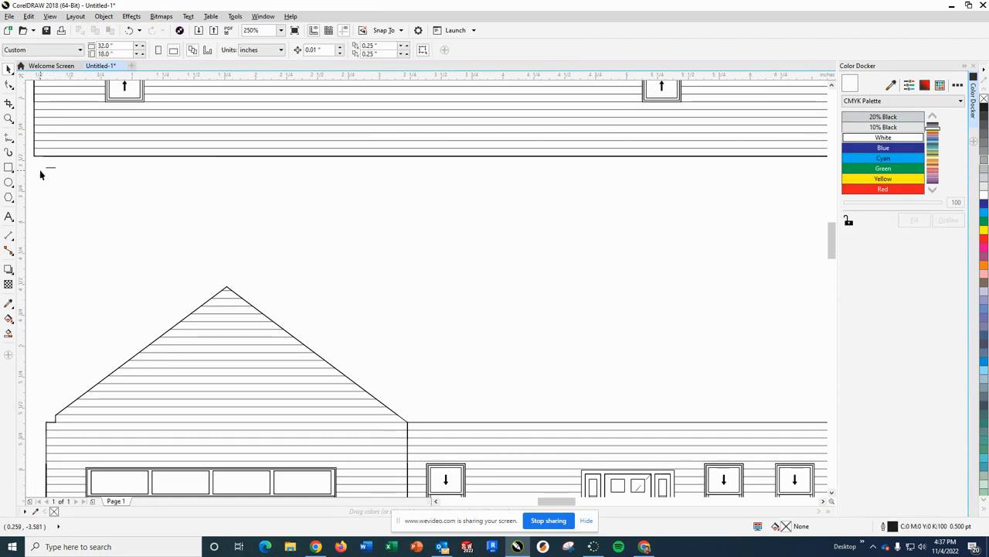
pyautogui.moveTo(51, 167); pyautogui.dragTo(60, 176)
pyautogui.press('Delete')
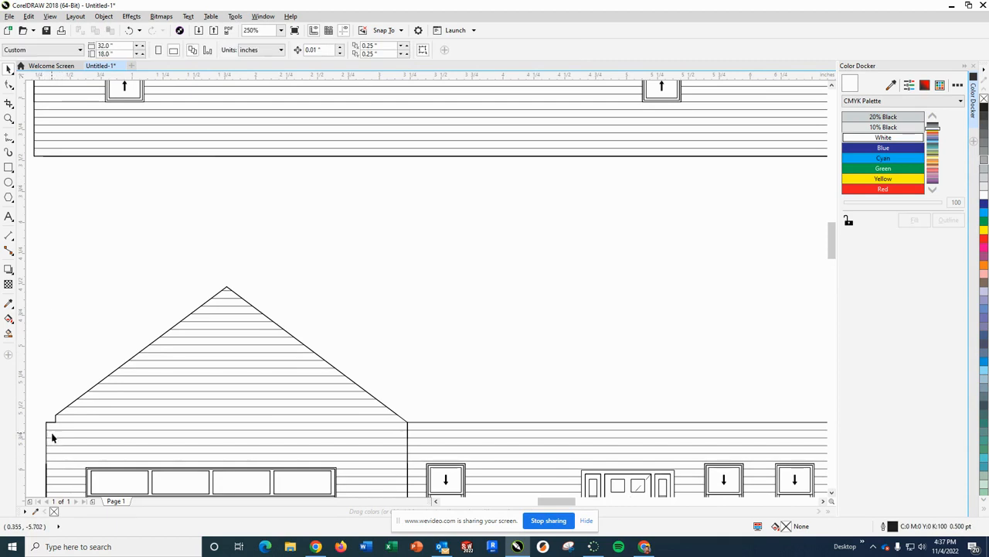
# - Delete the short vertical and horizontal step lines at the garage gable's left eave
pyautogui.scroll(4, 53, 435)
pyautogui.scroll(-2, 55, 423)
pyautogui.moveTo(43, 380); pyautogui.dragTo(77, 407)
pyautogui.press('Delete')
pyautogui.press('Delete')
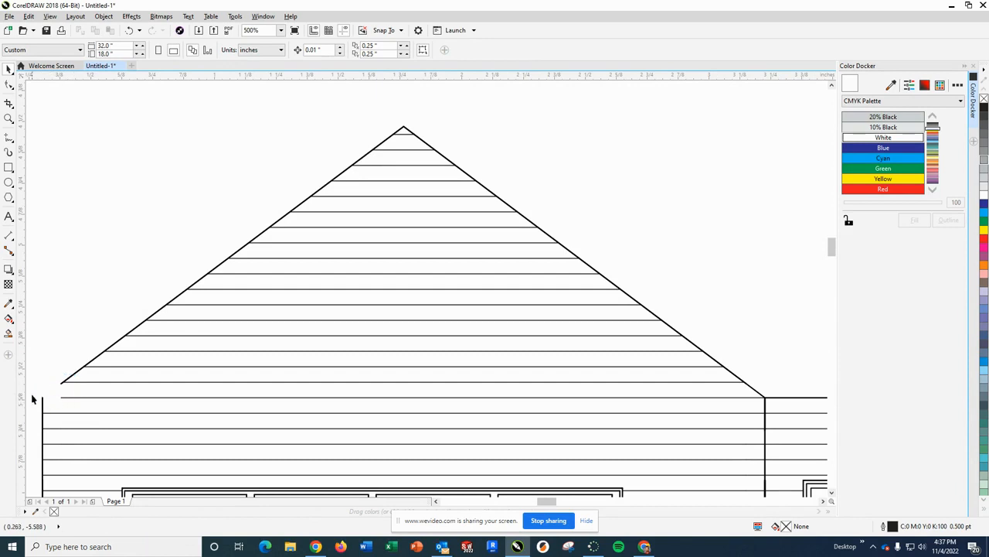
# - Stretch the garage gable's left roof slope to the outer wall corner and shift the eave-level siding line to meet it
pyautogui.scroll(2, 54, 400)
pyautogui.scroll(-2, 47, 402)
pyautogui.scroll(3, 40, 402)
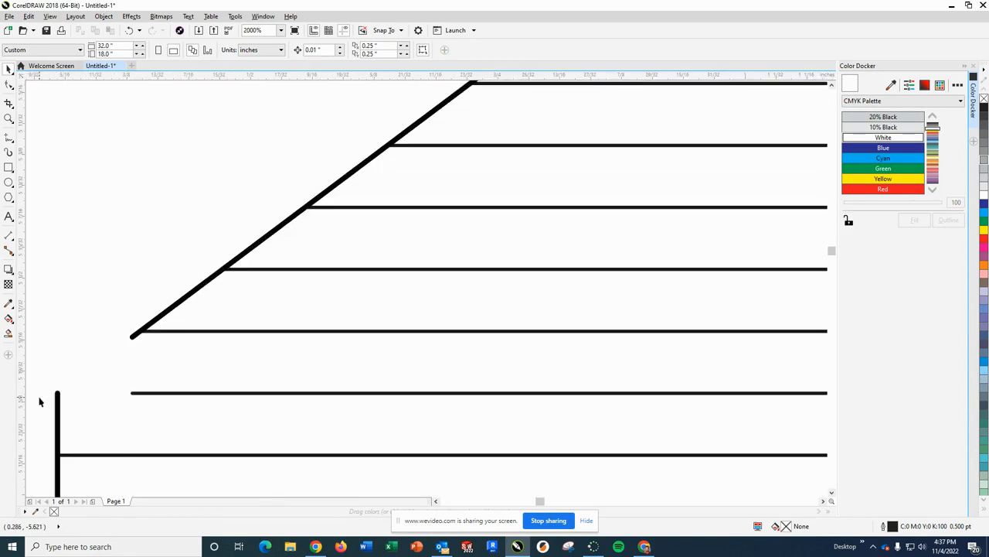
pyautogui.click(133, 337)
pyautogui.moveTo(129, 339); pyautogui.dragTo(58, 393)
pyautogui.click(142, 392)
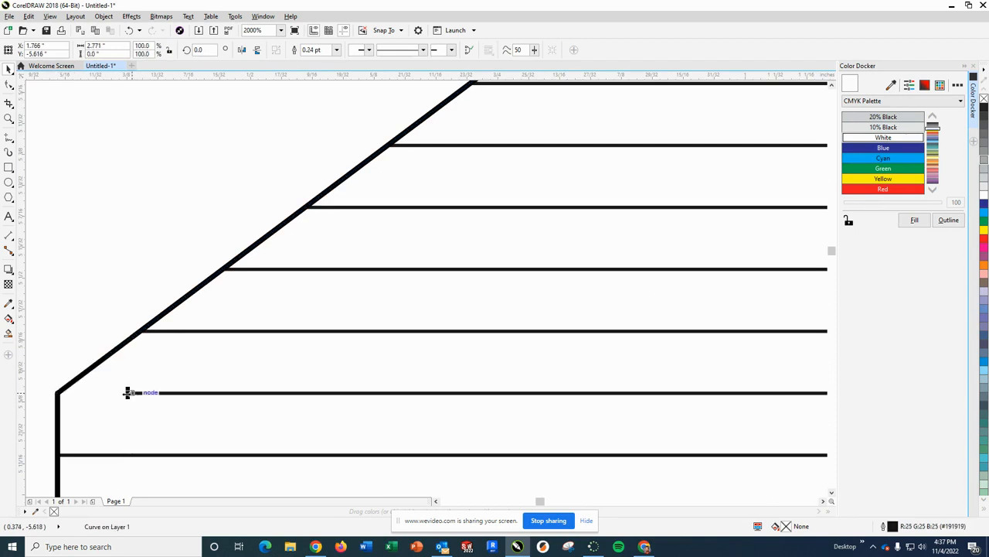
pyautogui.moveTo(130, 393); pyautogui.dragTo(58, 393)
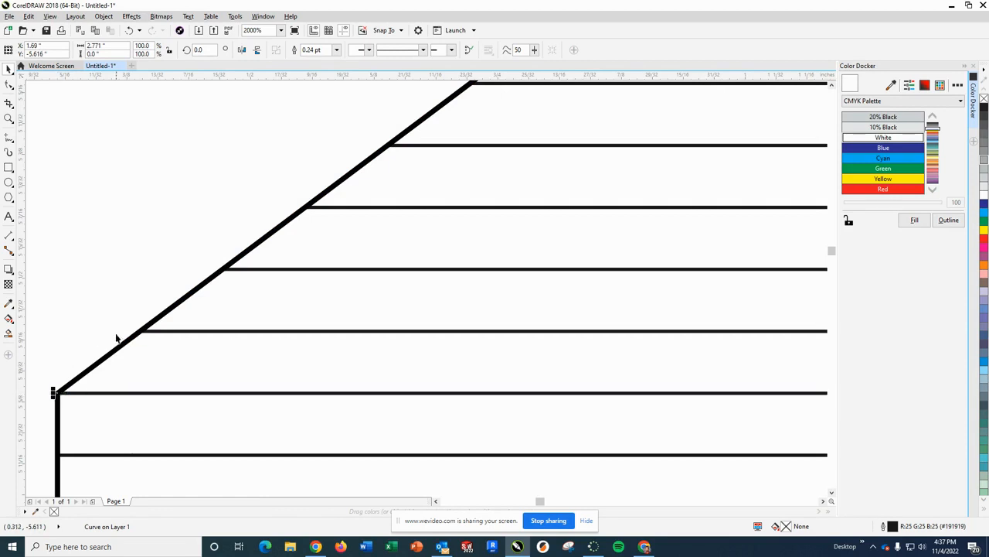
pyautogui.click(124, 317)
pyautogui.scroll(-1, 125, 316)
pyautogui.scroll(-1, 125, 317)
pyautogui.scroll(1, 125, 316)
pyautogui.scroll(-2, 125, 318)
pyautogui.scroll(-1, 132, 332)
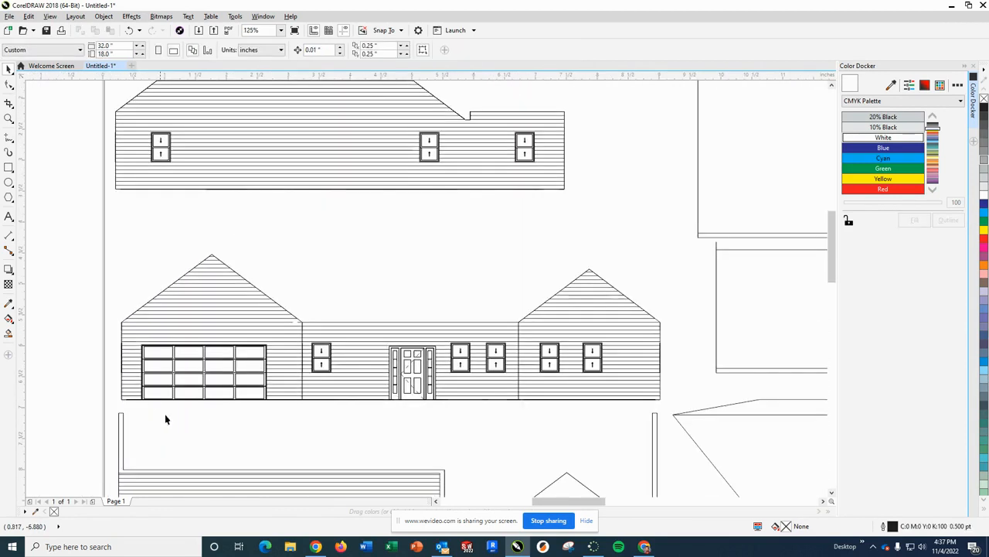
pyautogui.scroll(-1, 587, 442)
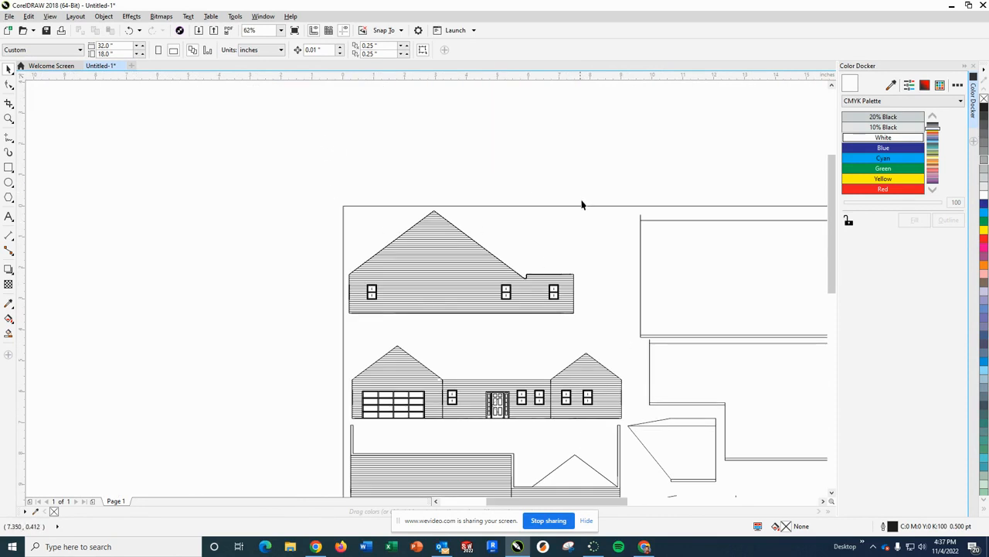
# - Delete the slanted line and the short horizontal line above the upper edge of the first trapezoidal roof panel
pyautogui.scroll(-1, 611, 371)
pyautogui.scroll(1, 616, 418)
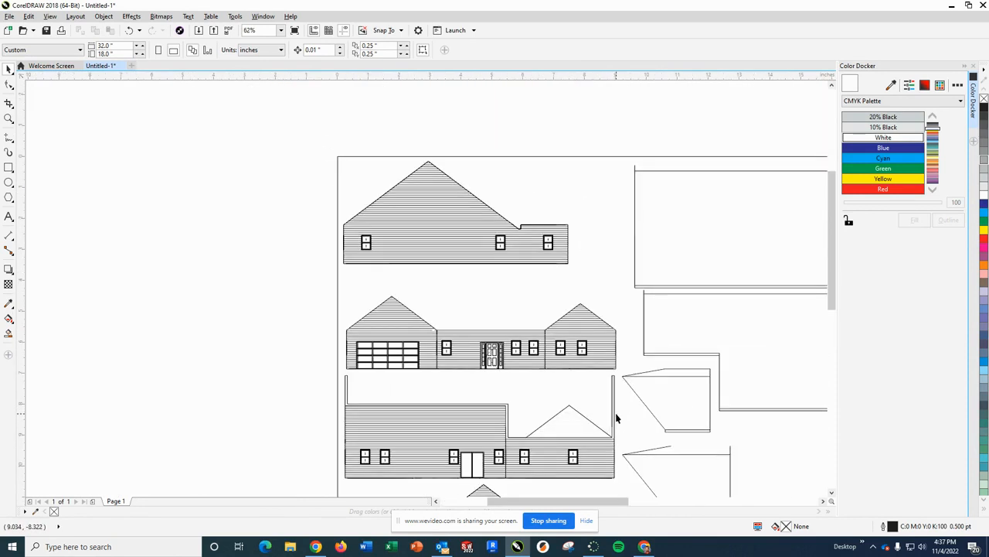
pyautogui.scroll(2, 701, 425)
pyautogui.scroll(-1, 680, 437)
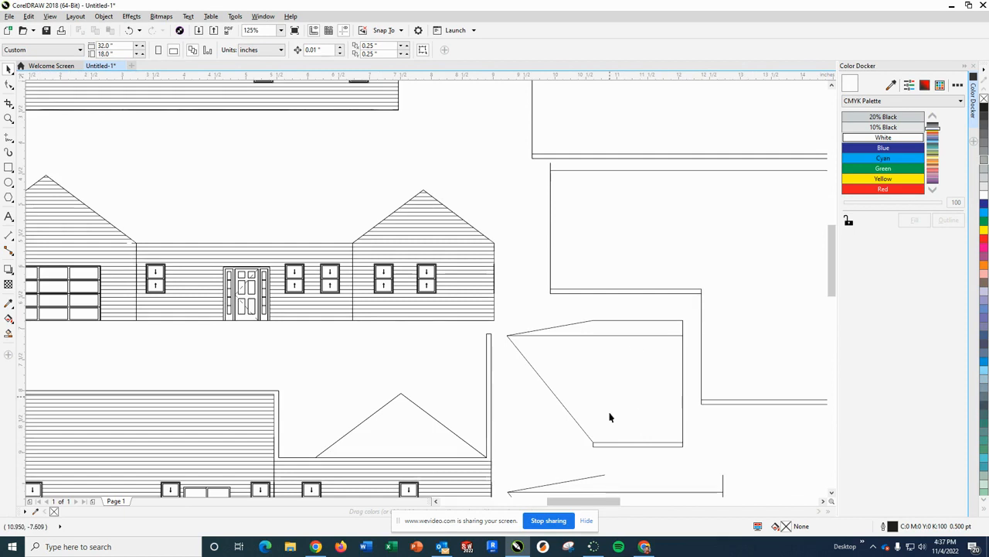
pyautogui.click(576, 326)
pyautogui.press('Delete')
pyautogui.click(609, 321)
pyautogui.press('Delete')
# - Delete the short vertical line projecting above the upper right corner of the first trapezoidal roof panel
pyautogui.click(682, 325)
pyautogui.click(689, 358)
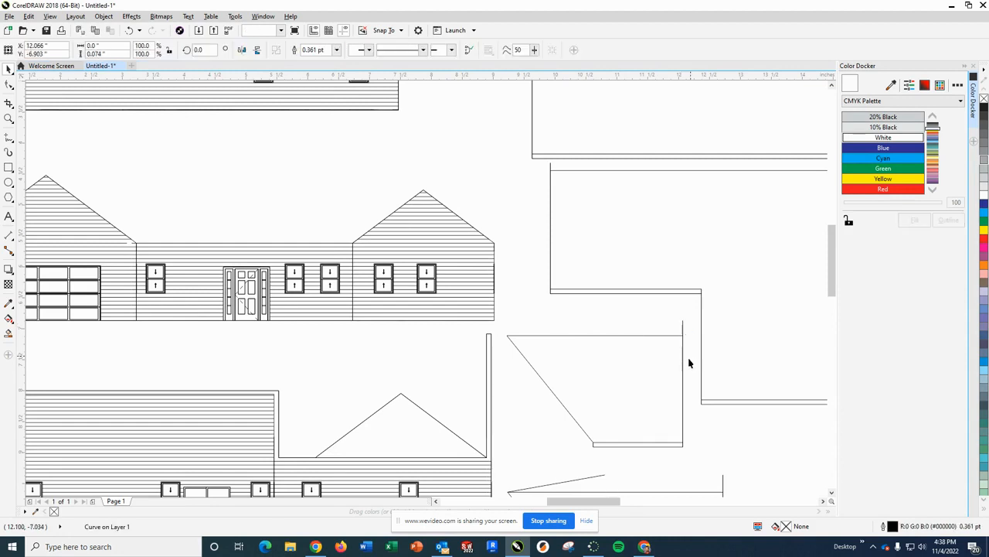
pyautogui.click(683, 329)
pyautogui.click(691, 339)
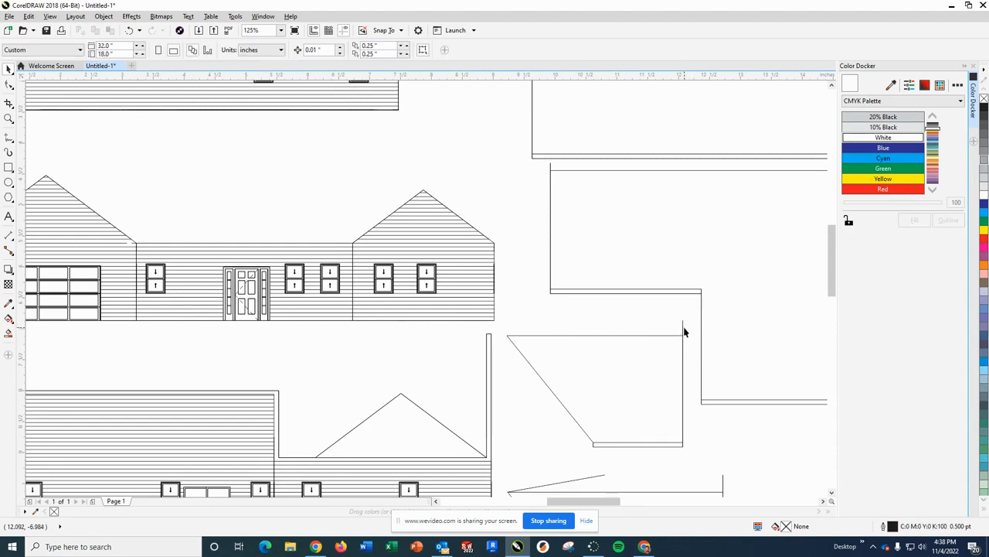
pyautogui.click(683, 329)
pyautogui.click(691, 391)
pyautogui.click(683, 332)
pyautogui.click(677, 371)
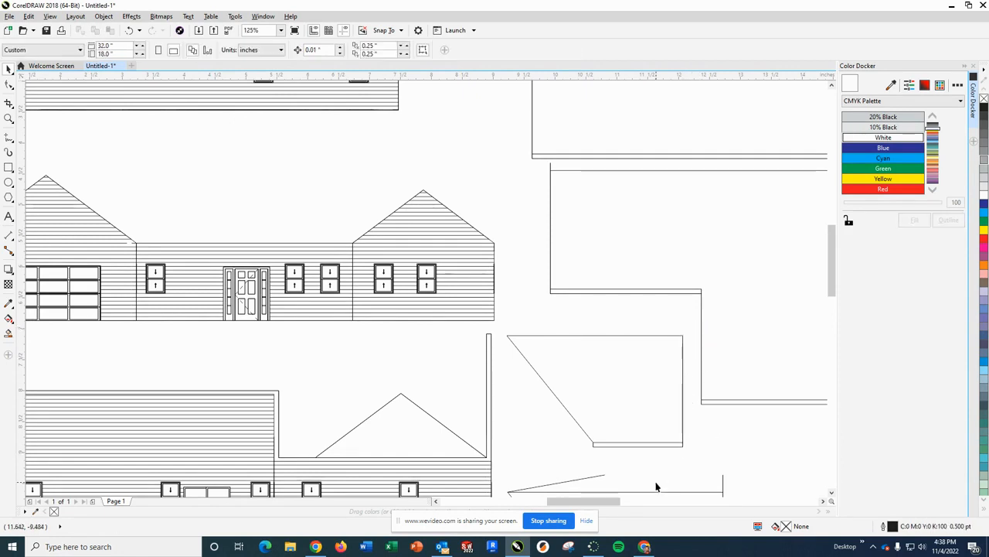
# - Delete the lower of the two parallel lines along the bottom of the first trapezoidal roof panel
pyautogui.click(669, 447)
pyautogui.click(683, 454)
pyautogui.click(682, 445)
pyautogui.click(606, 460)
pyautogui.click(593, 446)
pyautogui.click(676, 455)
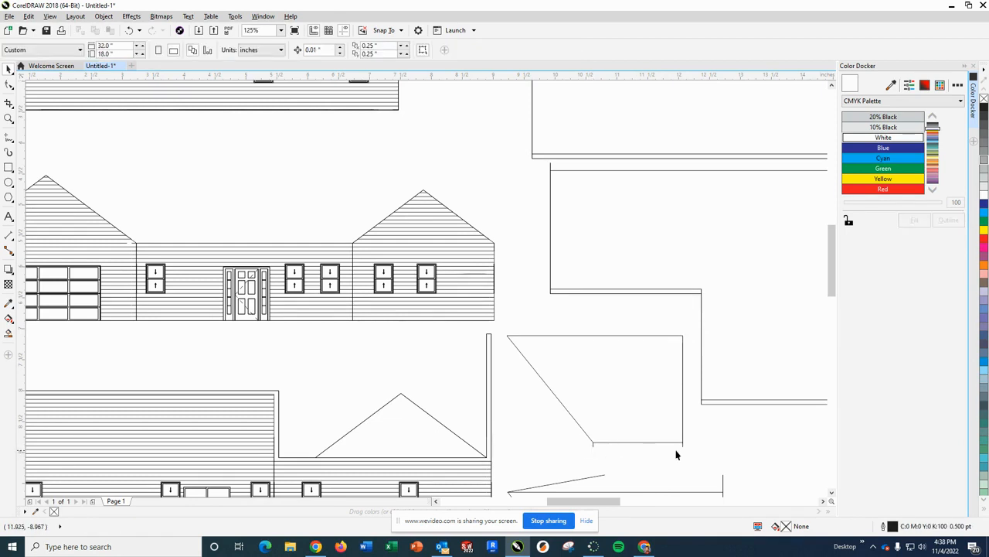
# - Delete the short vertical stubs below both lower corners of the roof panel, leaving its diagonal edge in place
pyautogui.click(682, 445)
pyautogui.click(631, 456)
pyautogui.click(592, 447)
pyautogui.click(625, 464)
pyautogui.moveTo(581, 431); pyautogui.dragTo(623, 455)
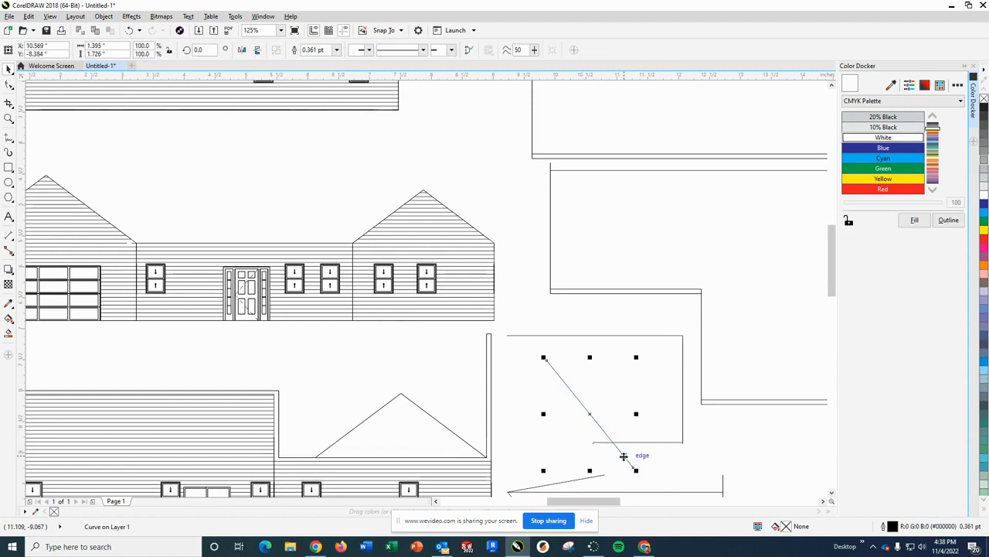
pyautogui.hotkey('ctrl', 'z')
pyautogui.click(628, 461)
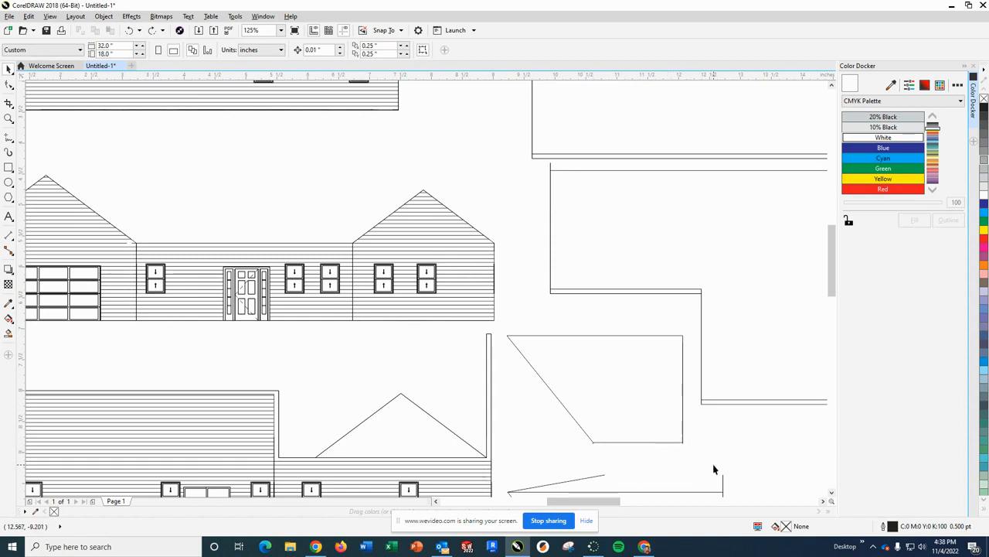
pyautogui.click(592, 442)
pyautogui.click(670, 463)
# - Look over the whole page of elevations, roof panels and floor plan for remaining stray lines
pyautogui.scroll(-5, 688, 386)
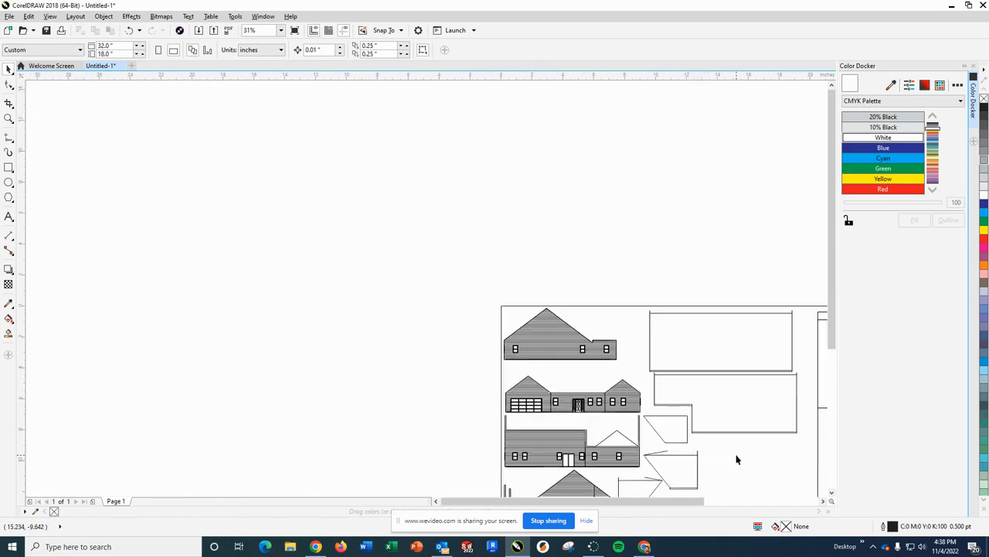
pyautogui.hscroll(3, 727, 418)
pyautogui.scroll(-3, 711, 413)
pyautogui.scroll(2, 621, 332)
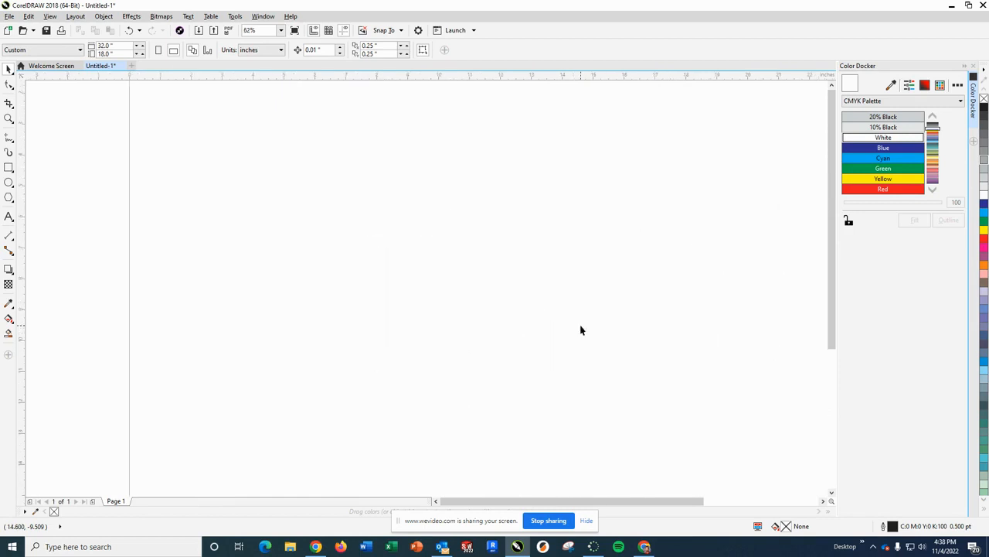
pyautogui.scroll(-2, 600, 360)
pyautogui.scroll(2, 600, 359)
pyautogui.scroll(-2, 600, 359)
pyautogui.scroll(1, 600, 359)
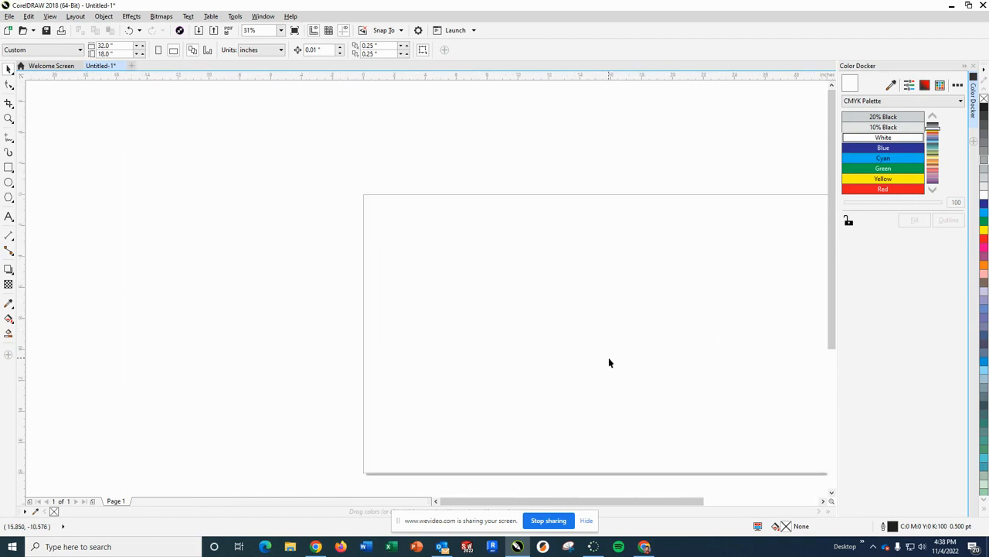
pyautogui.moveTo(615, 362); pyautogui.dragTo(509, 337)
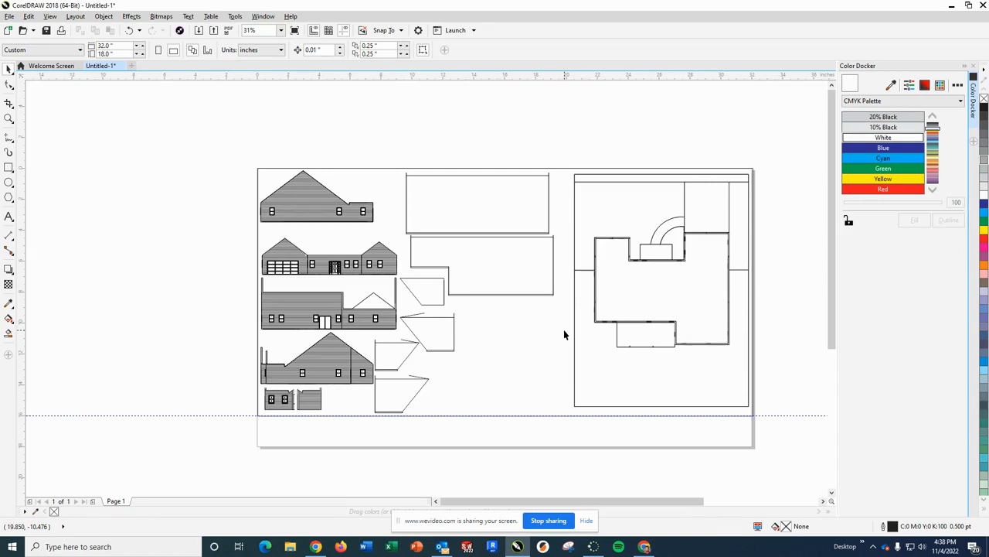
pyautogui.scroll(5, 655, 355)
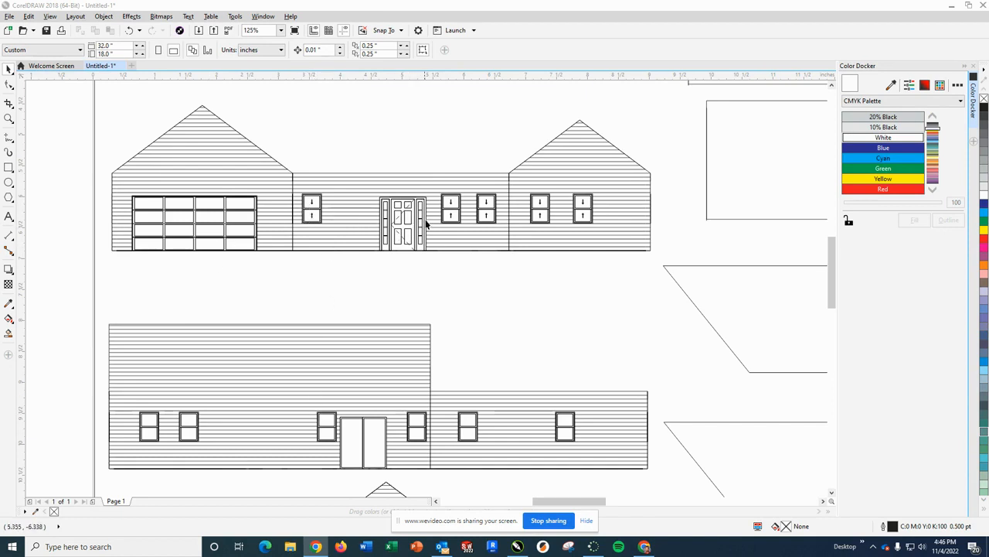
# - Delete the down and up arrows from the window between the garage and the front door
pyautogui.scroll(-2, 305, 202)
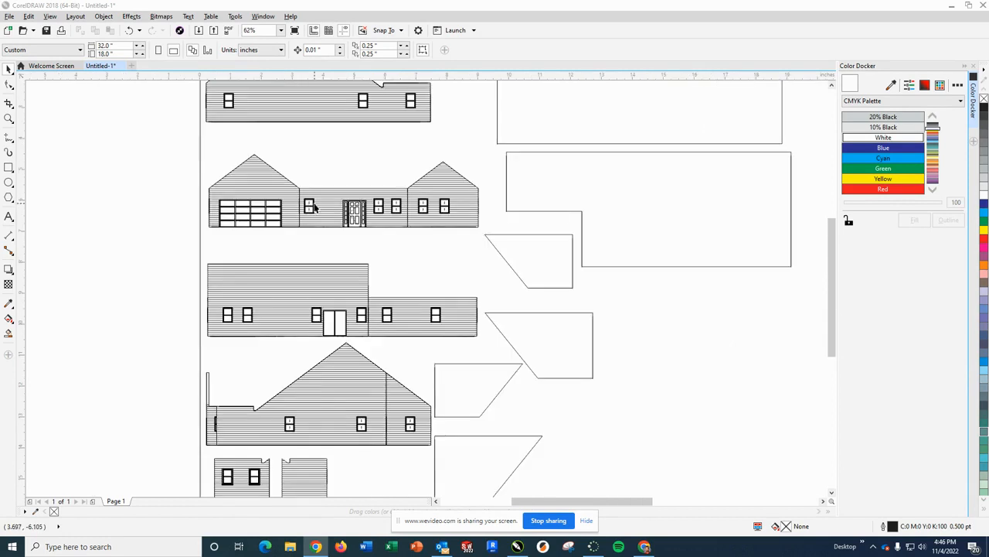
pyautogui.scroll(4, 306, 203)
pyautogui.scroll(2, 306, 203)
pyautogui.click(300, 199)
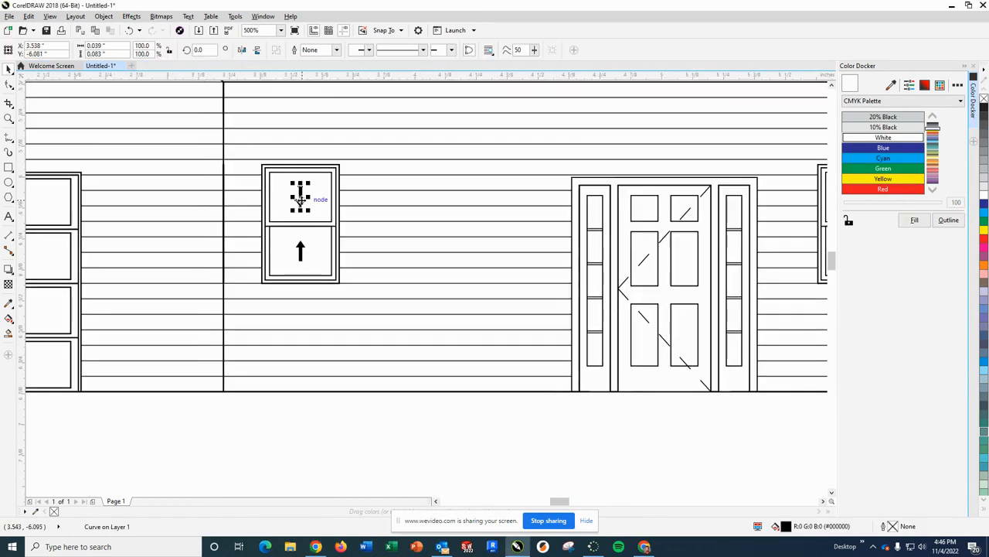
pyautogui.press('Delete')
pyautogui.click(299, 252)
pyautogui.press('Delete')
# - Delete all the dashed diagonal swing-line segments crossing the front door
pyautogui.click(626, 282)
pyautogui.press('Delete')
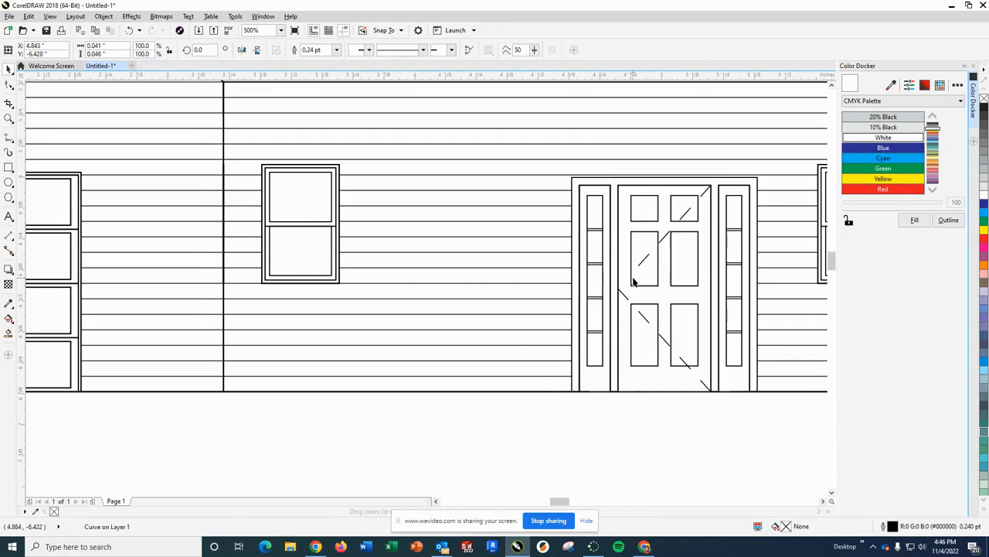
pyautogui.click(642, 259)
pyautogui.press('Delete')
pyautogui.click(665, 238)
pyautogui.press('Delete')
pyautogui.click(685, 214)
pyautogui.press('Delete')
pyautogui.click(704, 193)
pyautogui.press('Delete')
pyautogui.click(623, 294)
pyautogui.press('Delete')
pyautogui.click(643, 317)
pyautogui.press('Delete')
pyautogui.click(664, 340)
pyautogui.press('Delete')
pyautogui.click(684, 362)
pyautogui.press('Delete')
pyautogui.click(704, 385)
pyautogui.press('Delete')
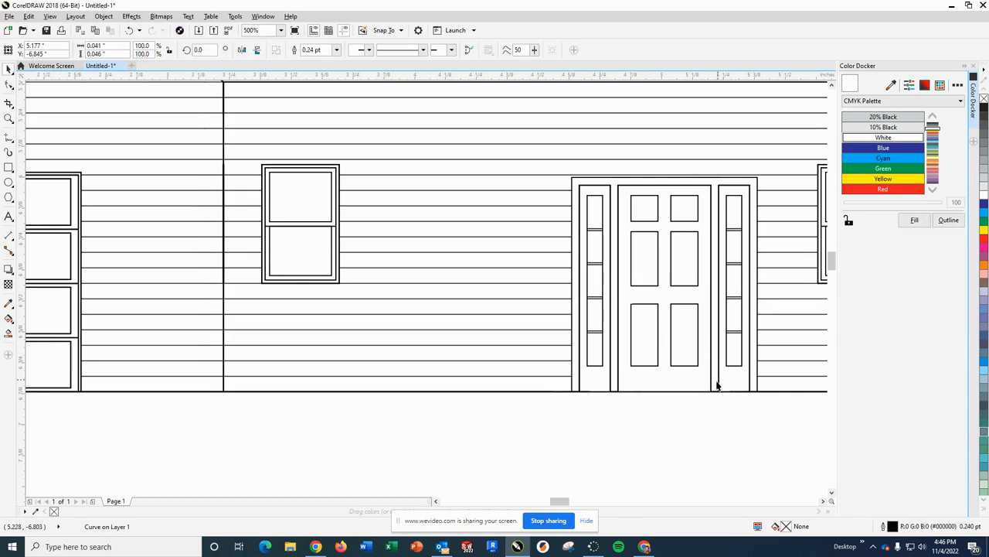
# - Delete the up and down arrows from the two middle-wall windows immediately right of the front door
pyautogui.scroll(-1, 707, 376)
pyautogui.scroll(-1, 745, 344)
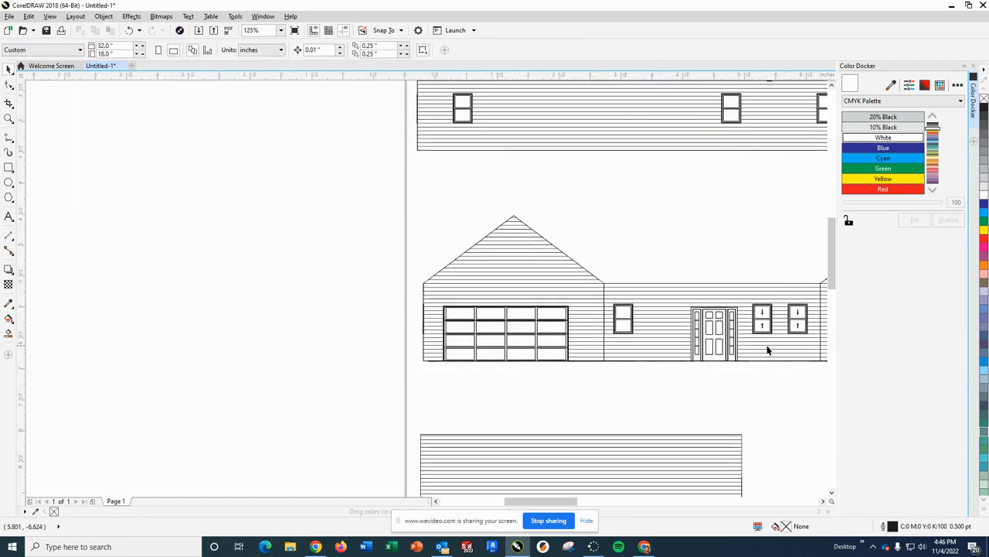
pyautogui.scroll(-1, 332, 450)
pyautogui.scroll(3, 572, 410)
pyautogui.click(431, 257)
pyautogui.press('Delete')
pyautogui.click(432, 203)
pyautogui.press('Delete')
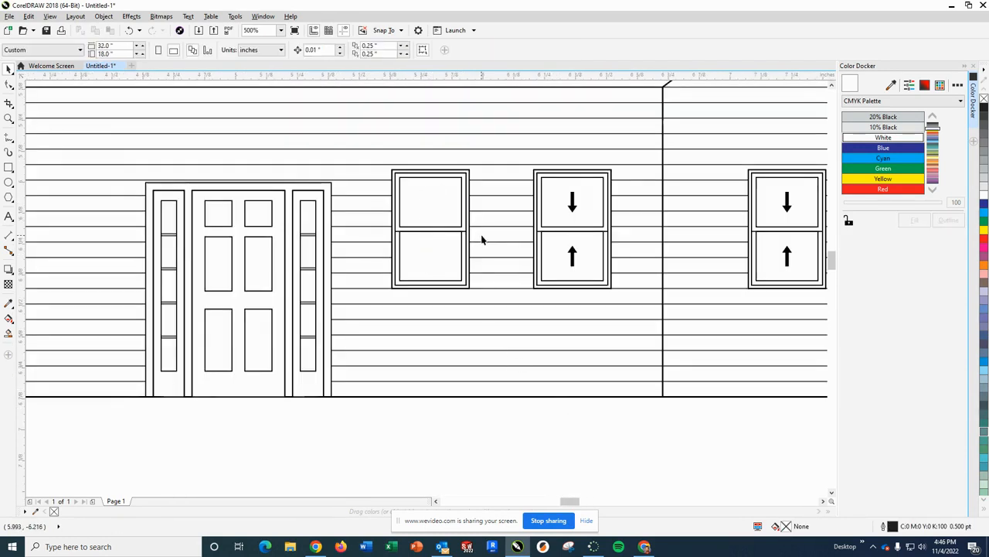
pyautogui.click(570, 198)
pyautogui.press('Delete')
pyautogui.click(573, 255)
pyautogui.press('Delete')
# - Delete the up and down arrows from both windows in the front elevation's right gable section
pyautogui.click(788, 255)
pyautogui.press('Delete')
pyautogui.click(787, 201)
pyautogui.press('Delete')
pyautogui.scroll(-4, 727, 385)
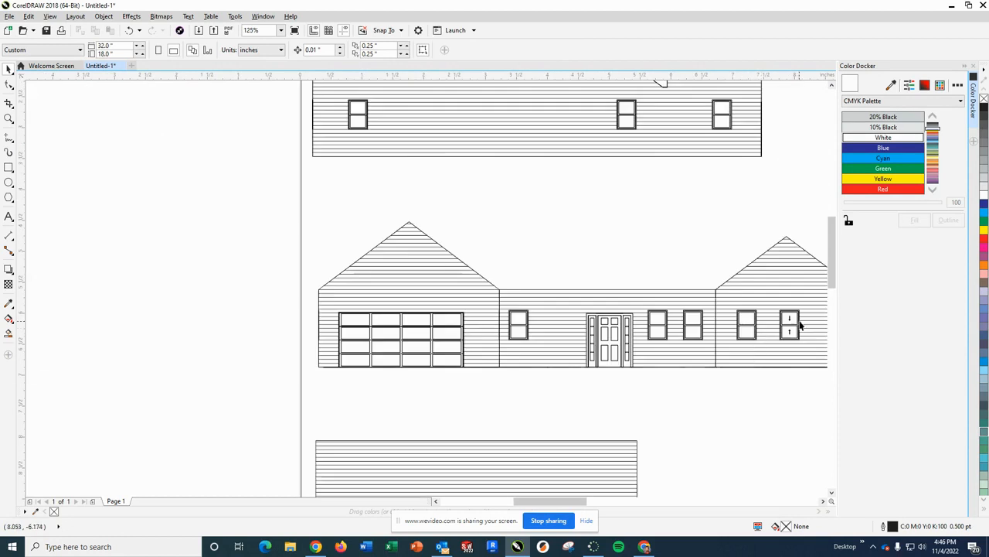
pyautogui.scroll(4, 800, 325)
pyautogui.click(742, 323)
pyautogui.press('Delete')
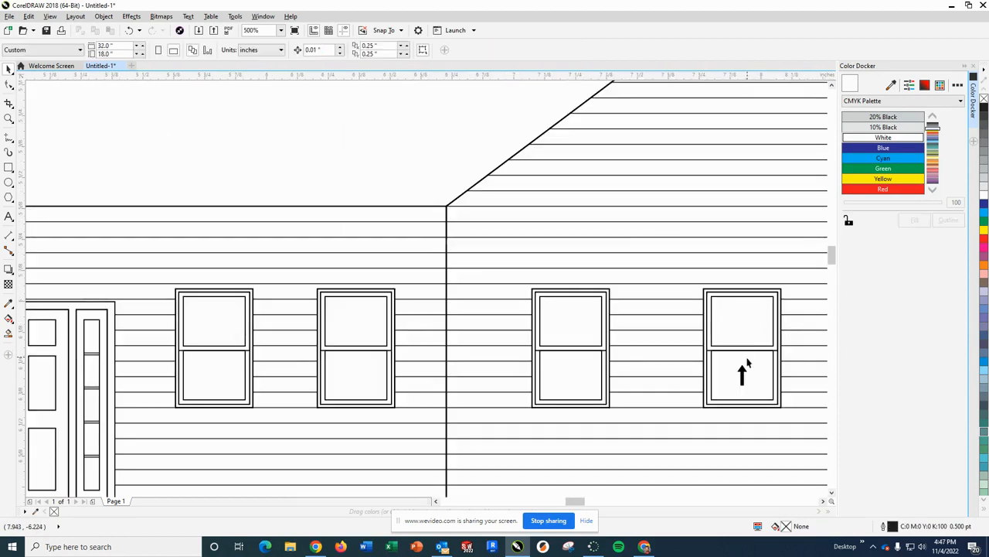
pyautogui.click(744, 372)
pyautogui.press('Delete')
pyautogui.scroll(-2, 749, 365)
pyautogui.scroll(-4, 748, 364)
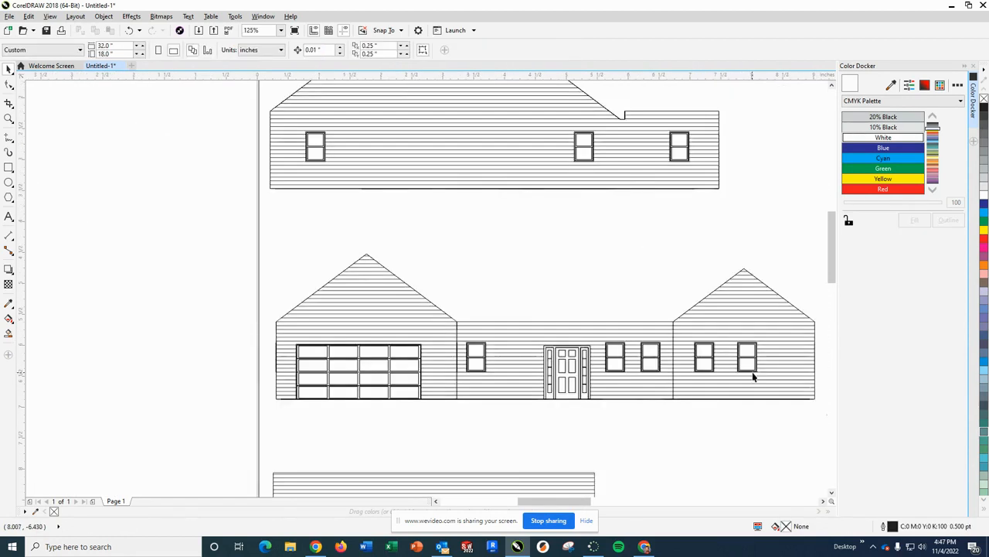
# - Delete the tall narrow vertical strip and the uppermost siding segments at the left end of the lower gabled side elevation
pyautogui.scroll(-2, 725, 433)
pyautogui.scroll(-2, 569, 483)
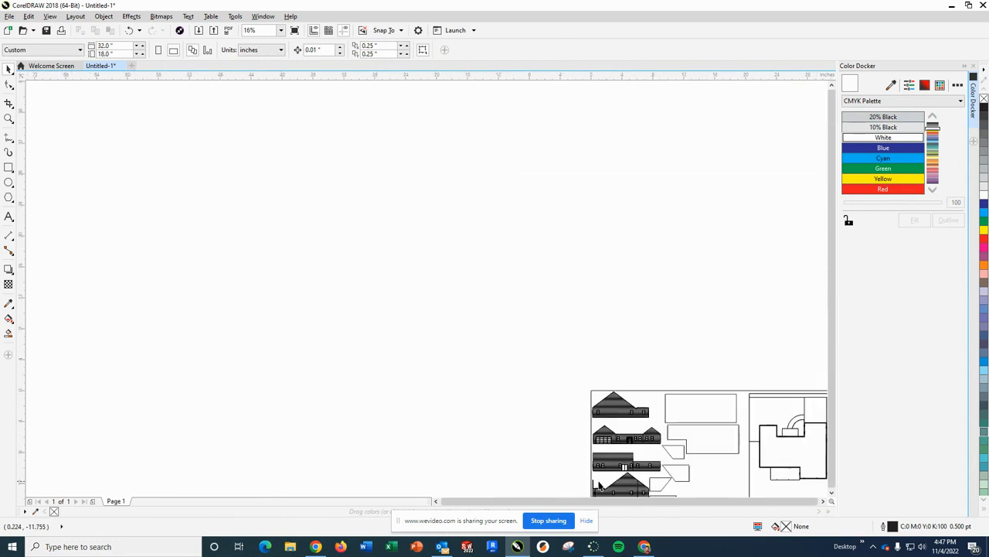
pyautogui.scroll(4, 595, 493)
pyautogui.scroll(-1, 496, 494)
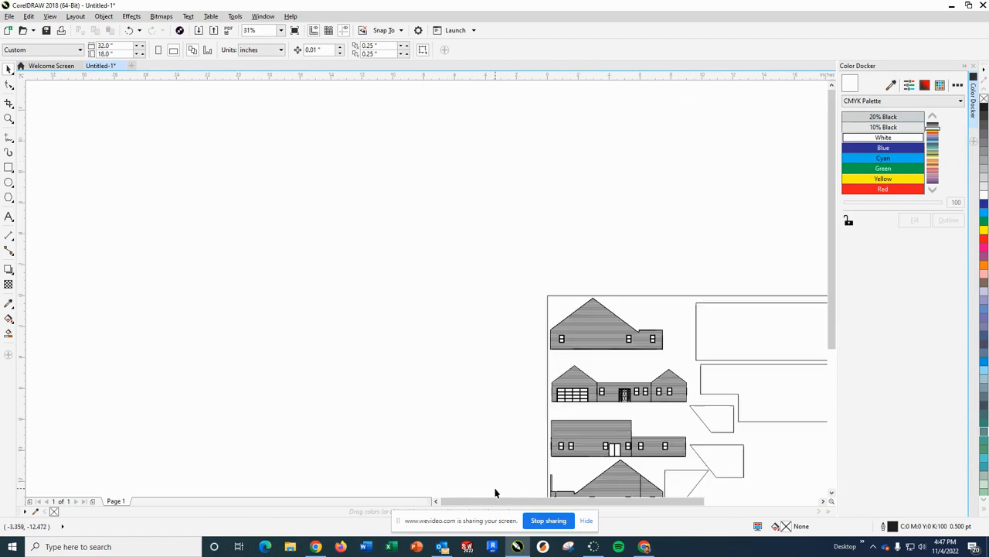
pyautogui.scroll(1, 754, 210)
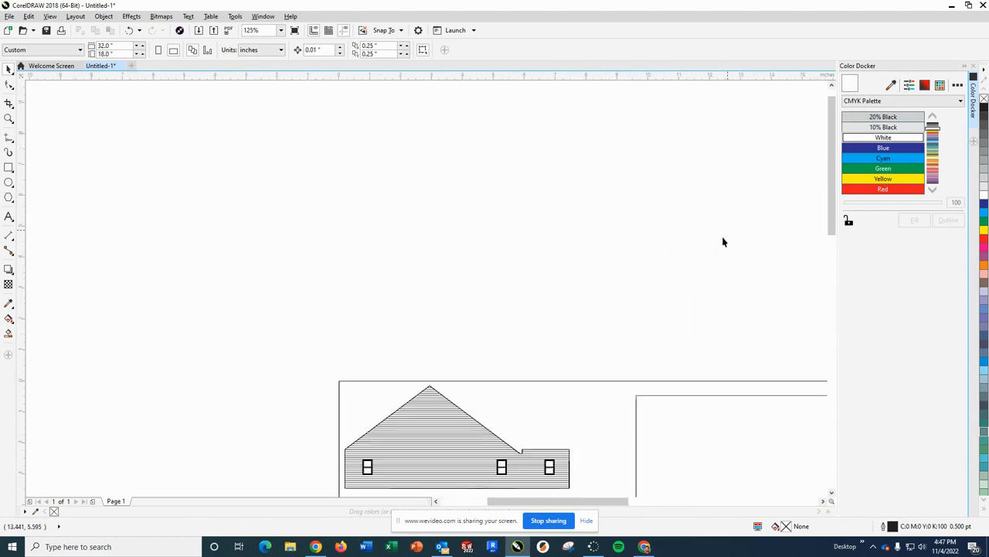
pyautogui.scroll(-2, 722, 239)
pyautogui.scroll(3, 641, 396)
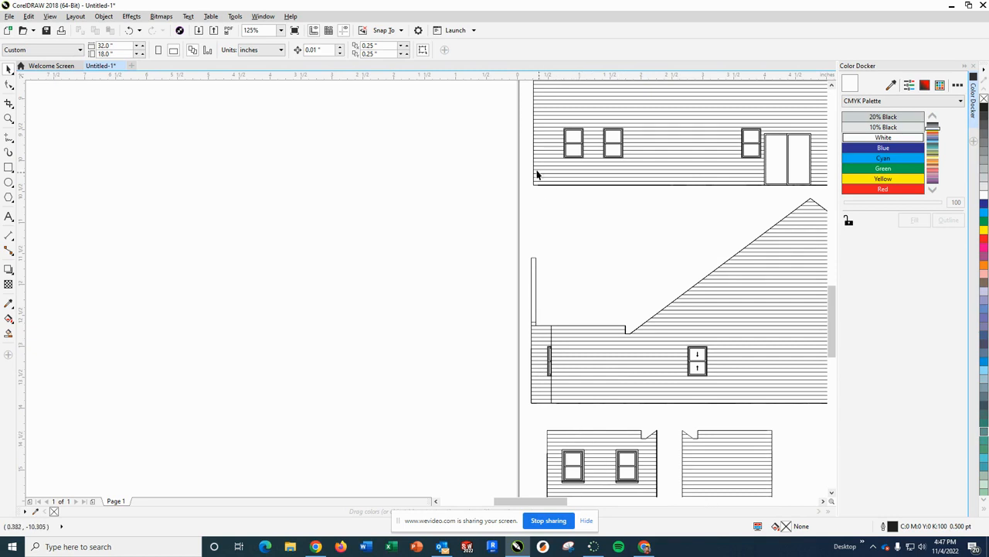
pyautogui.moveTo(524, 250); pyautogui.dragTo(558, 338)
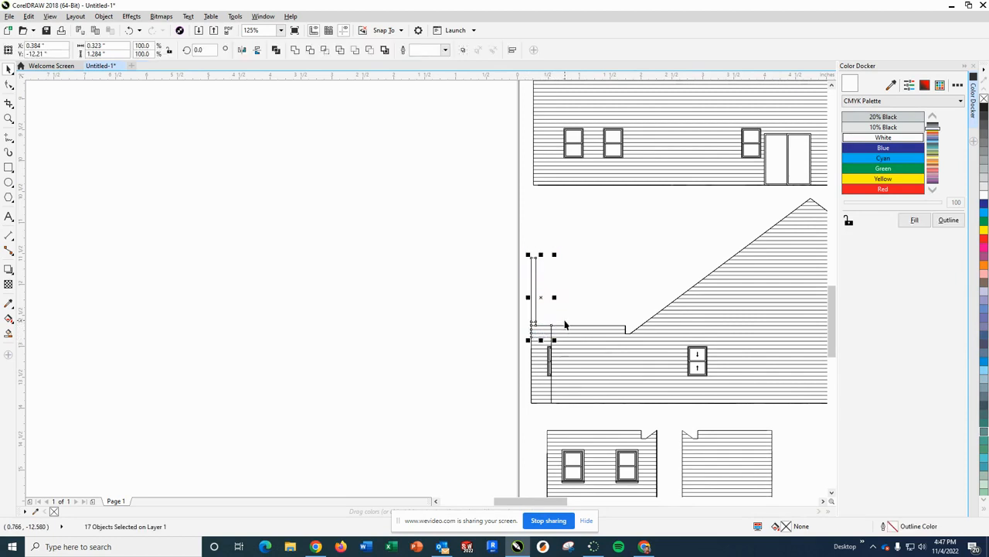
pyautogui.press('Delete')
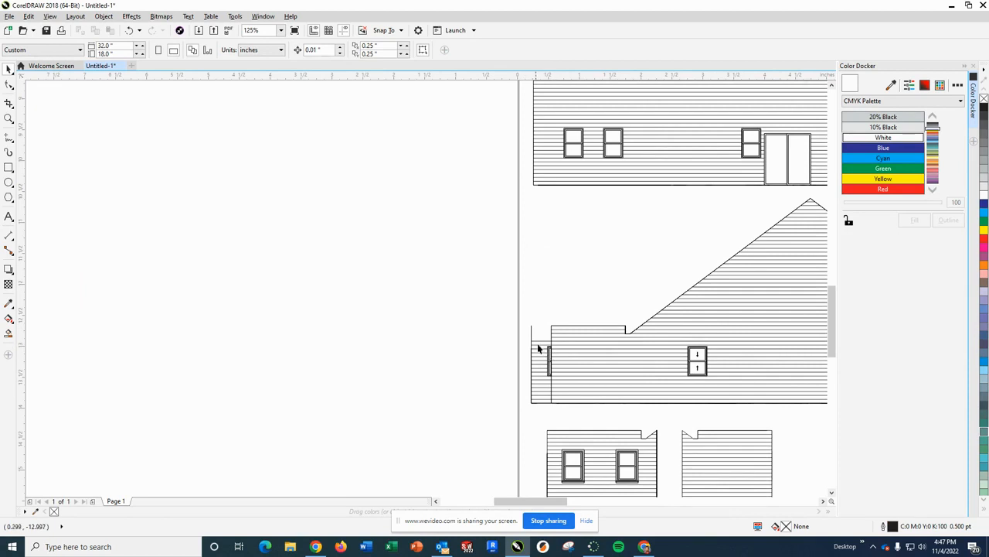
# - Delete the rest of the side elevation's left-end siding strip, including its partial window and outer edge lines
pyautogui.moveTo(567, 382); pyautogui.dragTo(562, 411)
pyautogui.press('Delete')
pyautogui.press('Delete')
pyautogui.click(531, 372)
pyautogui.press('Delete')
pyautogui.click(531, 386)
pyautogui.press('Delete')
pyautogui.click(531, 395)
pyautogui.press('Delete')
pyautogui.moveTo(521, 323); pyautogui.dragTo(545, 412)
# - Delete the baseline segments extending past the side elevation's left wall corner
pyautogui.press('Delete')
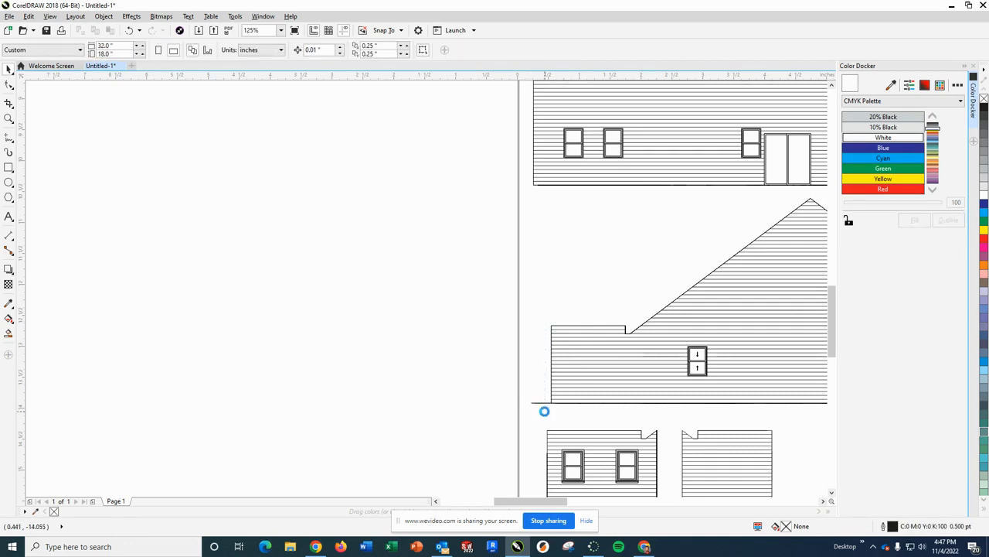
pyautogui.click(539, 402)
pyautogui.press('Delete')
pyautogui.click(544, 402)
pyautogui.press('Delete')
pyautogui.click(539, 405)
pyautogui.press('Delete')
pyautogui.click(543, 405)
pyautogui.press('Delete')
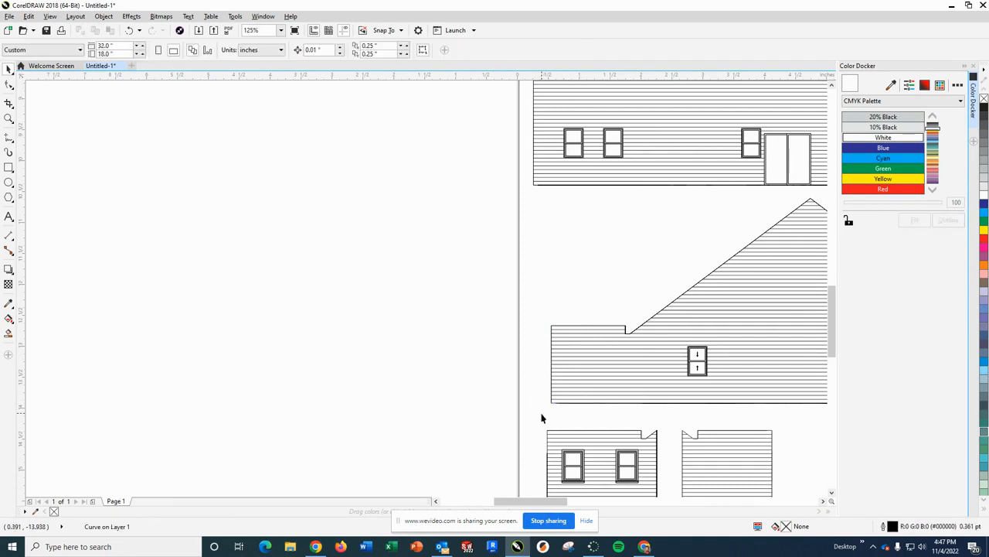
# - Select the entire drawing, including all elevations, roof panels and the site plan, and set its outline colour to Blue
pyautogui.scroll(-2, 605, 417)
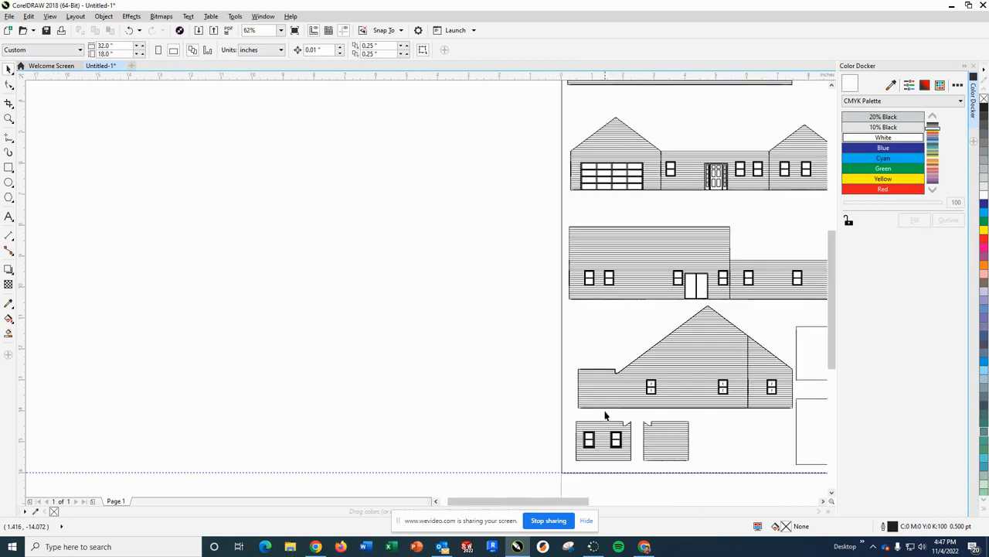
pyautogui.scroll(-1, 742, 408)
pyautogui.scroll(1, 759, 419)
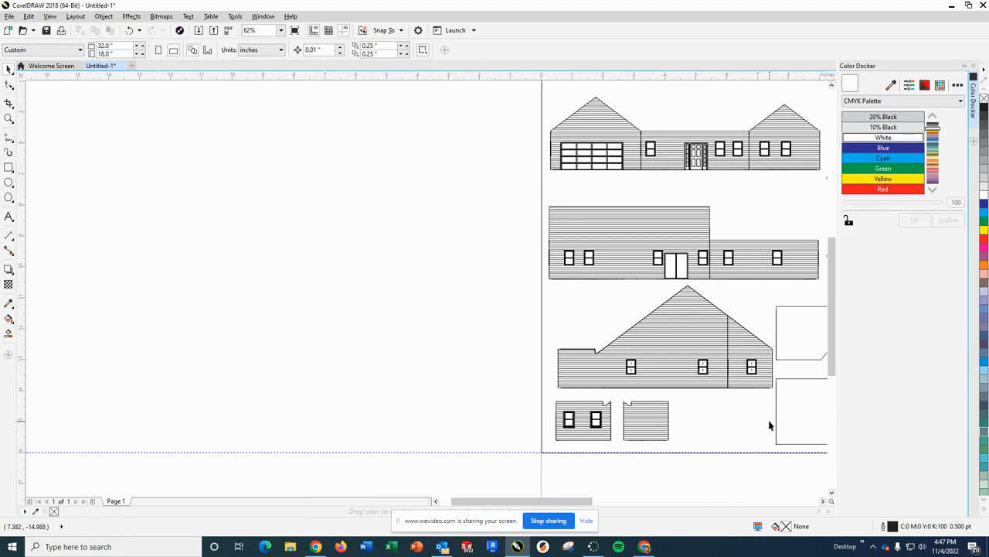
pyautogui.scroll(-2, 580, 335)
pyautogui.scroll(1, 747, 329)
pyautogui.scroll(-1, 754, 324)
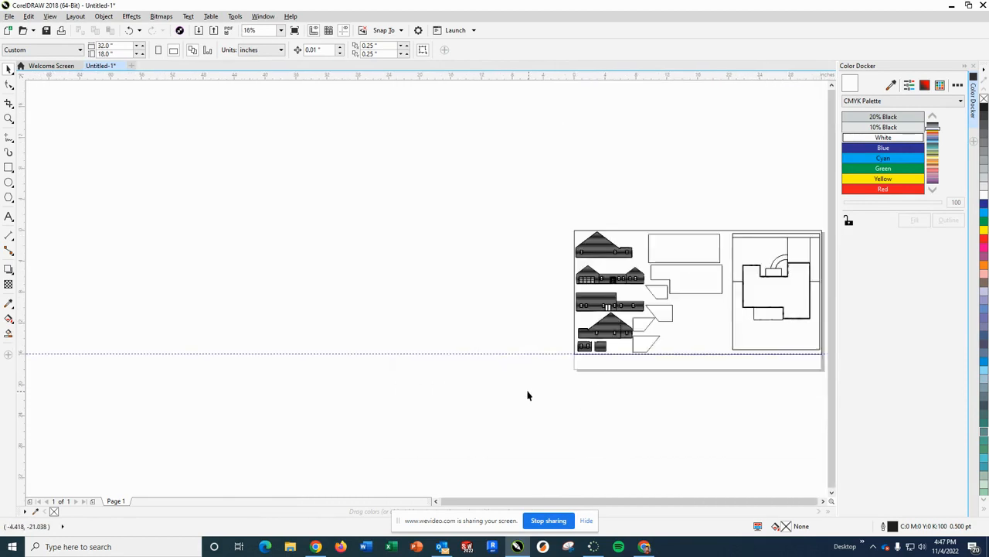
pyautogui.scroll(-1, 525, 393)
pyautogui.scroll(2, 641, 347)
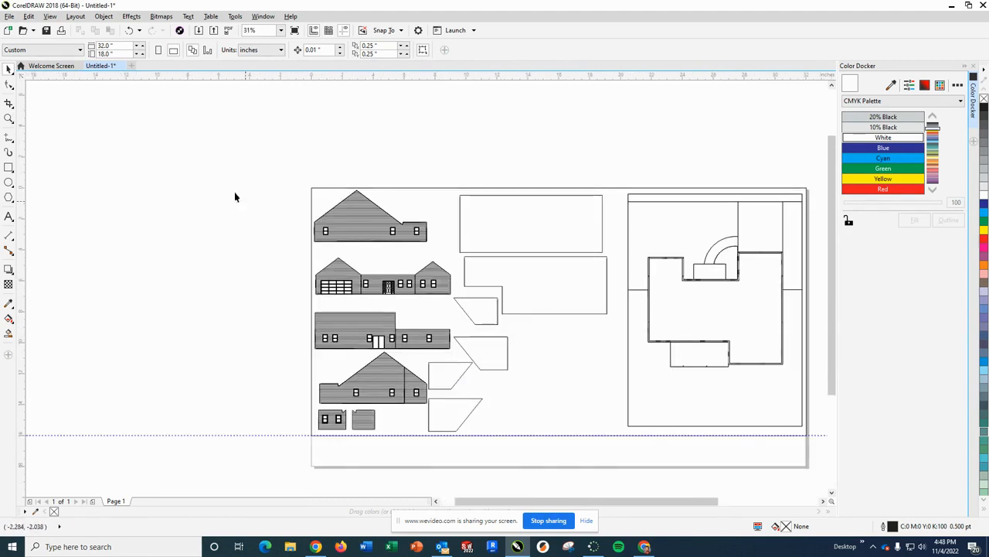
pyautogui.moveTo(254, 147)
pyautogui.mouseDown()
pyautogui.moveTo(534, 276)
pyautogui.moveTo(811, 448)
pyautogui.moveTo(809, 431)
pyautogui.mouseUp()
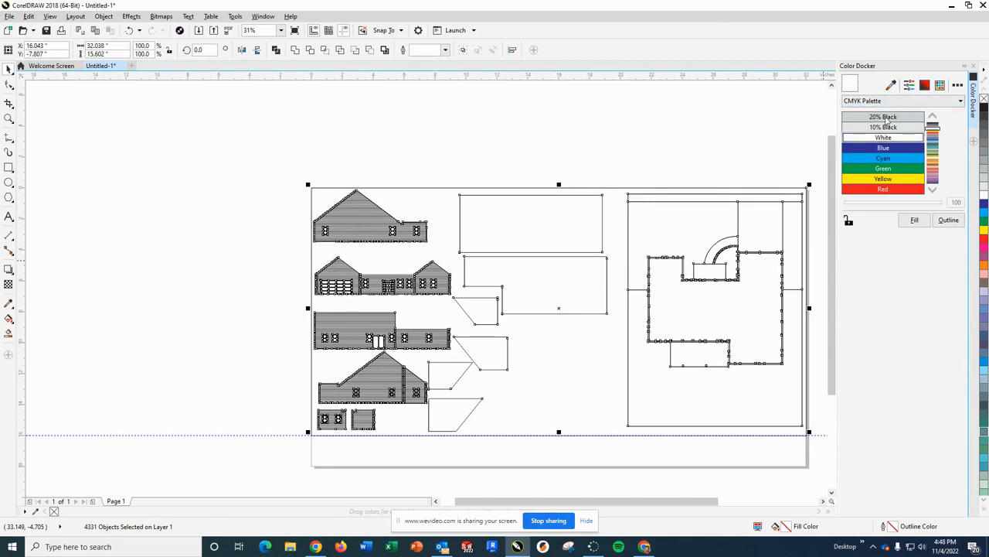
pyautogui.click(897, 149)
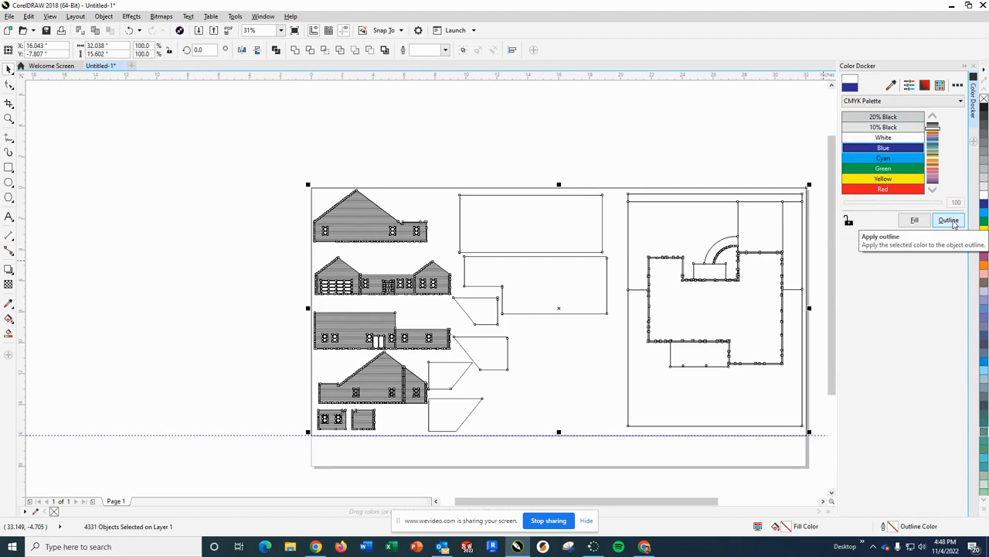
pyautogui.click(952, 222)
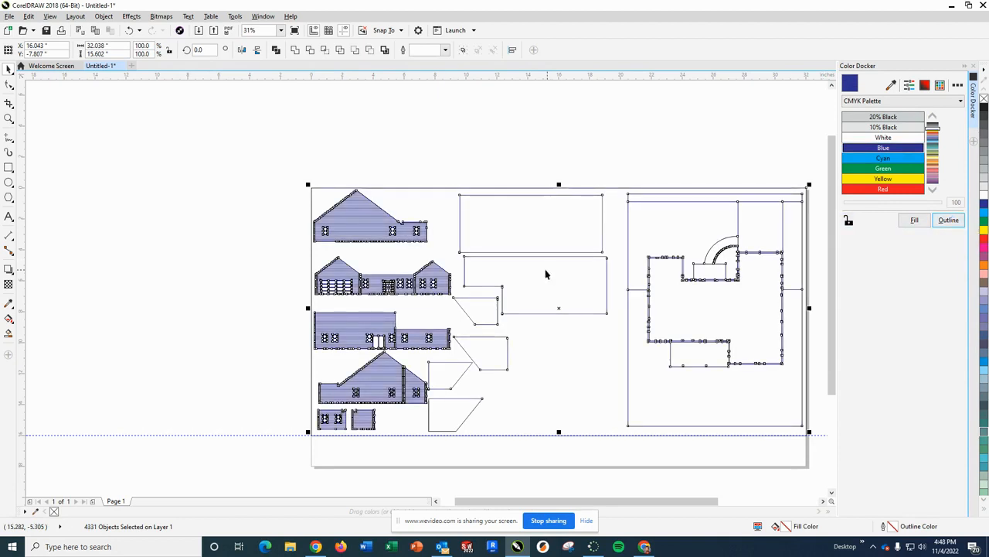
# - Set the outline width of all selected drawing objects to Hairline and deselect them
pyautogui.doubleClick(910, 528)
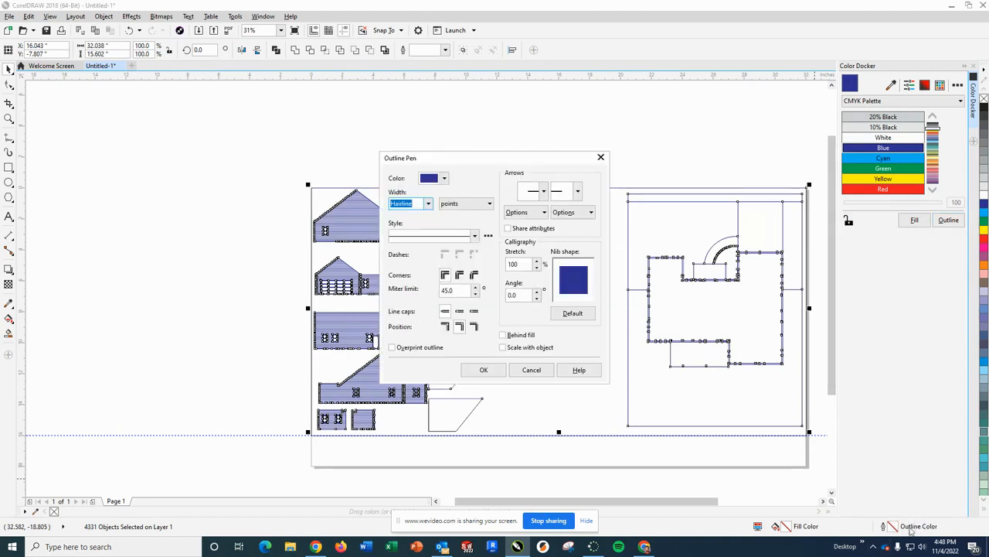
pyautogui.click(429, 205)
pyautogui.click(407, 222)
pyautogui.click(485, 369)
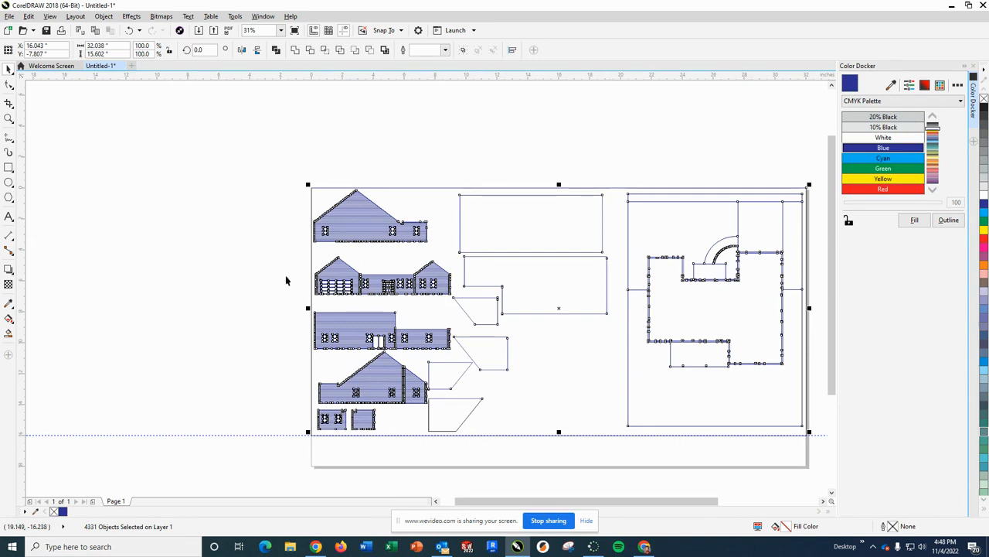
pyautogui.click(261, 228)
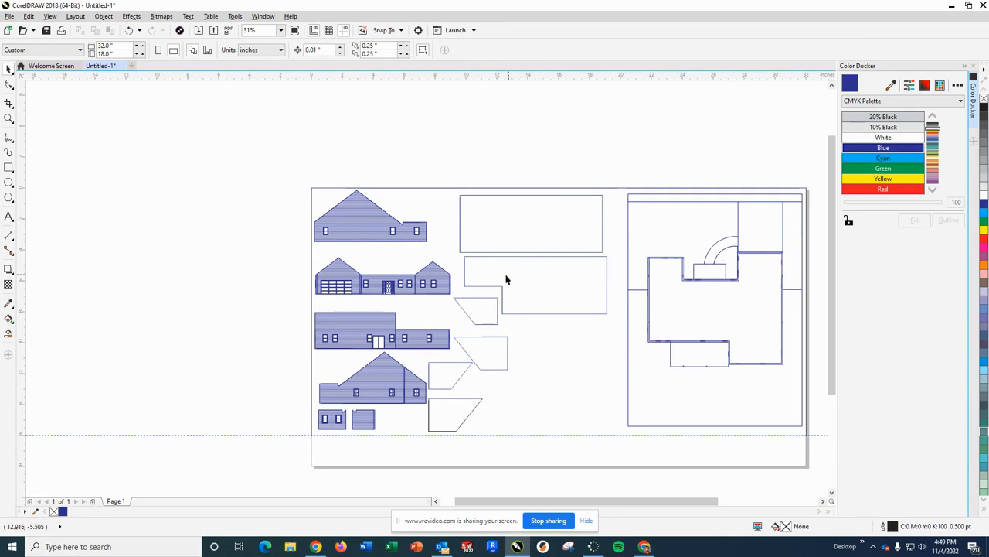
# - Set the outlines of the large rectangular and L-shaped roof panels and the two trapezoids below them to Red
pyautogui.scroll(-1, 505, 278)
pyautogui.scroll(1, 490, 283)
pyautogui.scroll(2, 533, 252)
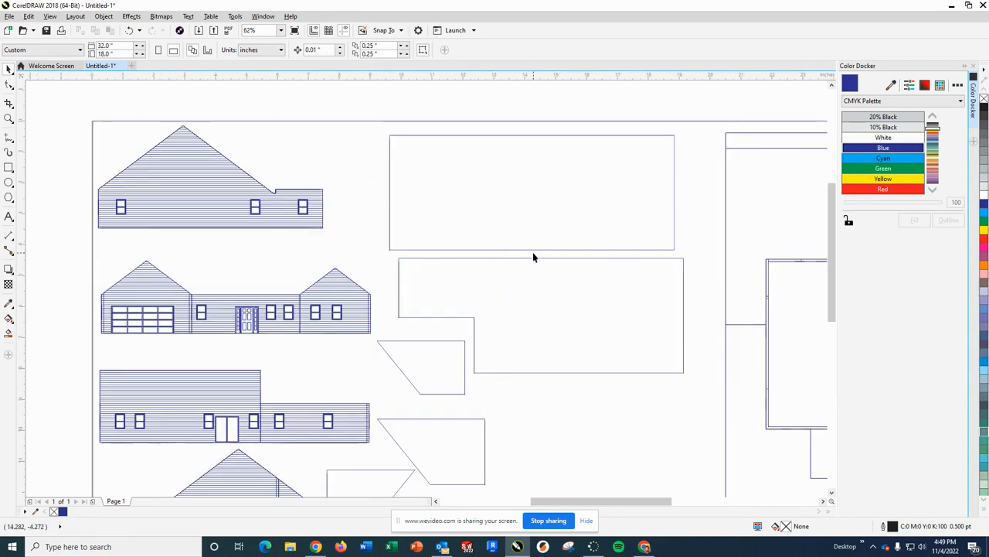
pyautogui.moveTo(375, 130); pyautogui.dragTo(666, 192)
pyautogui.moveTo(711, 351); pyautogui.dragTo(698, 483)
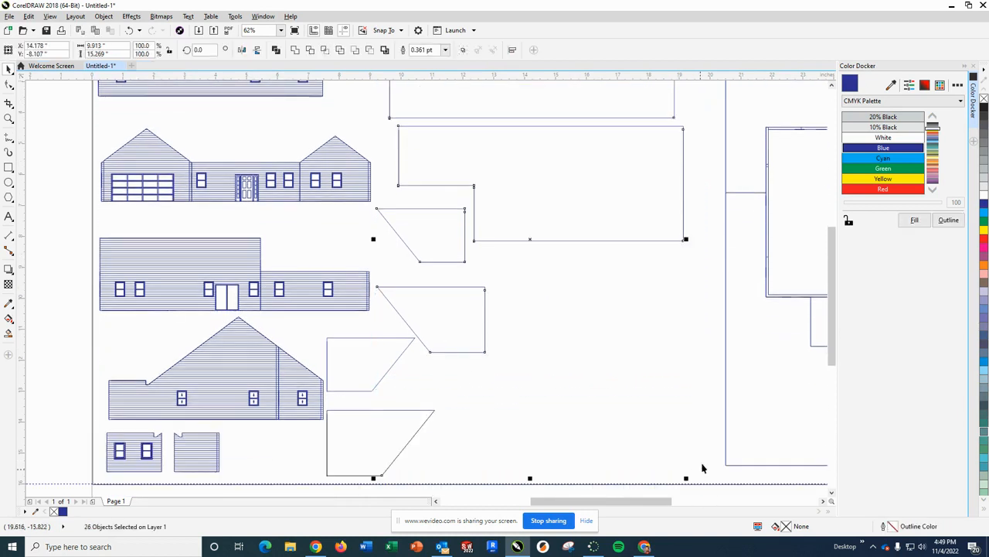
pyautogui.click(882, 188)
pyautogui.click(949, 221)
pyautogui.click(560, 317)
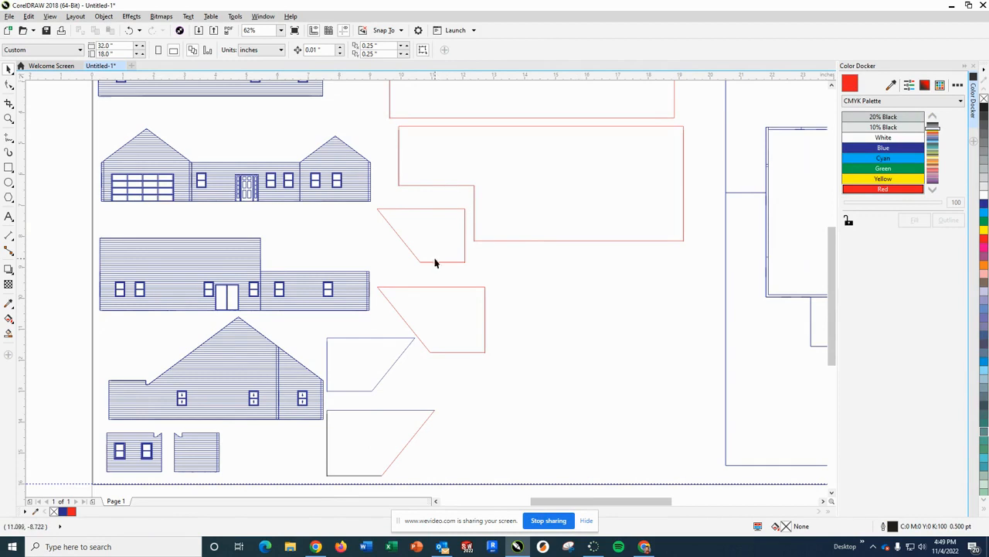
# - Set the left and bottom edges of the two trapezoidal roof panels beside the lower gabled elevation to Red
pyautogui.scroll(-2, 474, 250)
pyautogui.scroll(4, 461, 276)
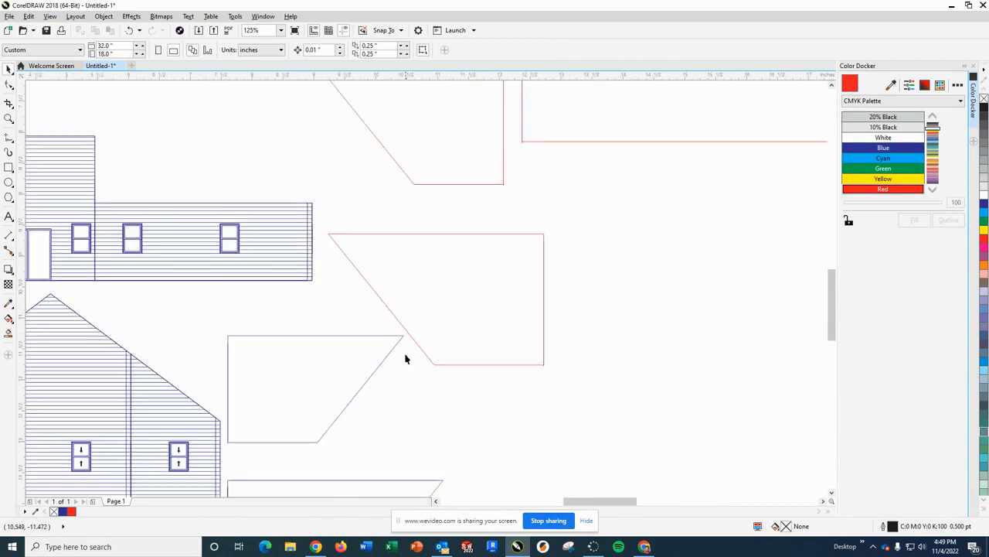
pyautogui.scroll(-2, 400, 371)
pyautogui.scroll(1, 379, 399)
pyautogui.moveTo(327, 313); pyautogui.dragTo(349, 328)
pyautogui.moveTo(426, 446); pyautogui.dragTo(425, 465)
pyautogui.click(479, 432)
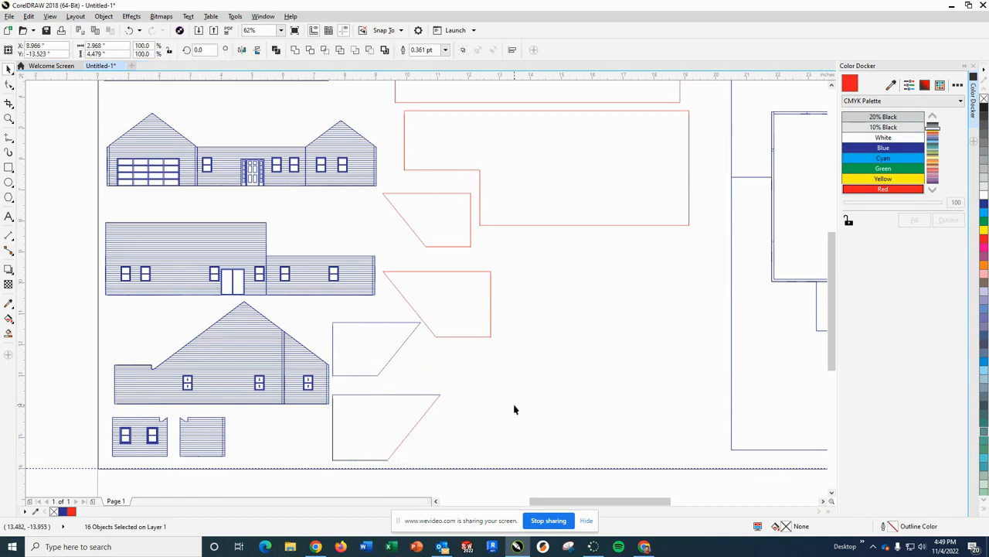
pyautogui.moveTo(331, 321); pyautogui.dragTo(402, 467)
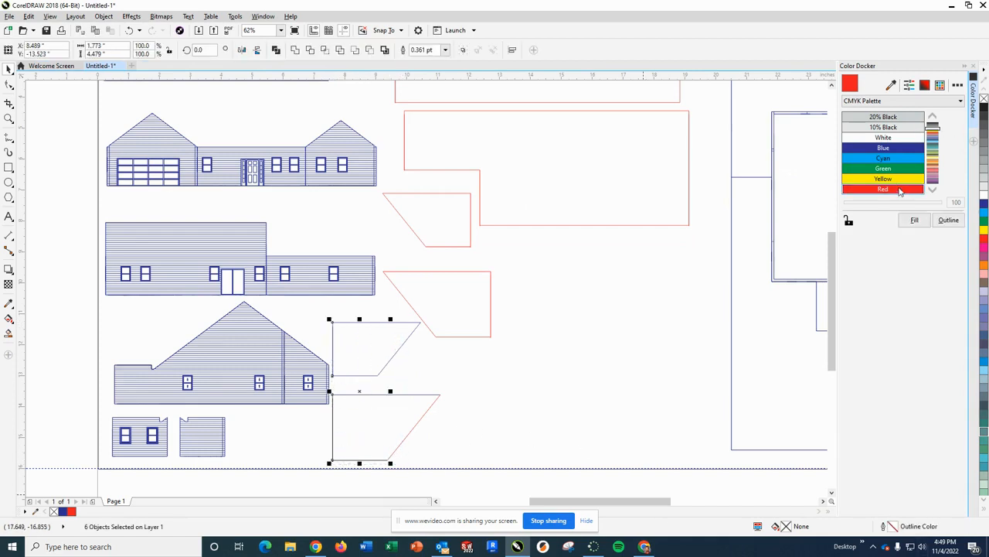
pyautogui.click(955, 224)
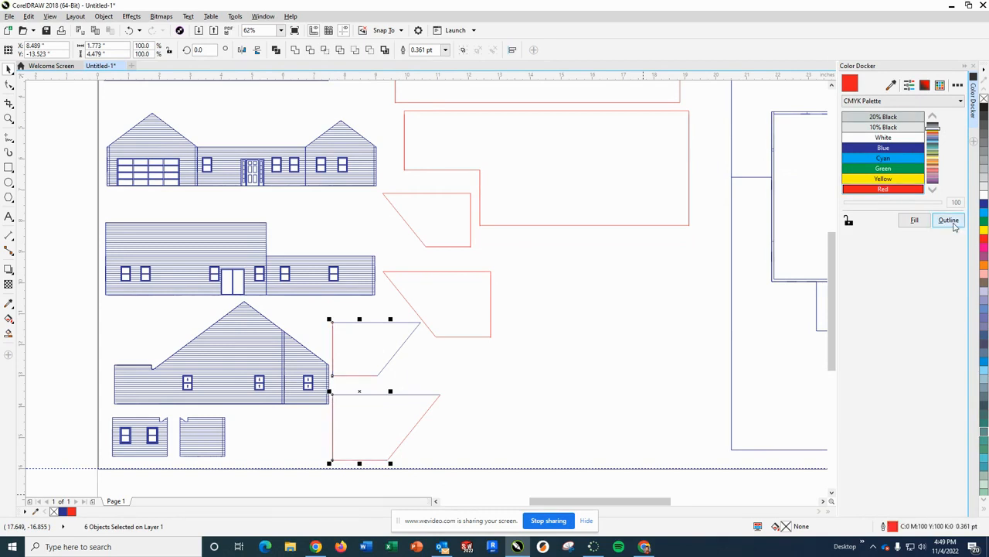
pyautogui.click(576, 360)
# - Select both complete trapezoids beside the lower gabled elevation and set their remaining blue edges to Red
pyautogui.scroll(-3, 378, 326)
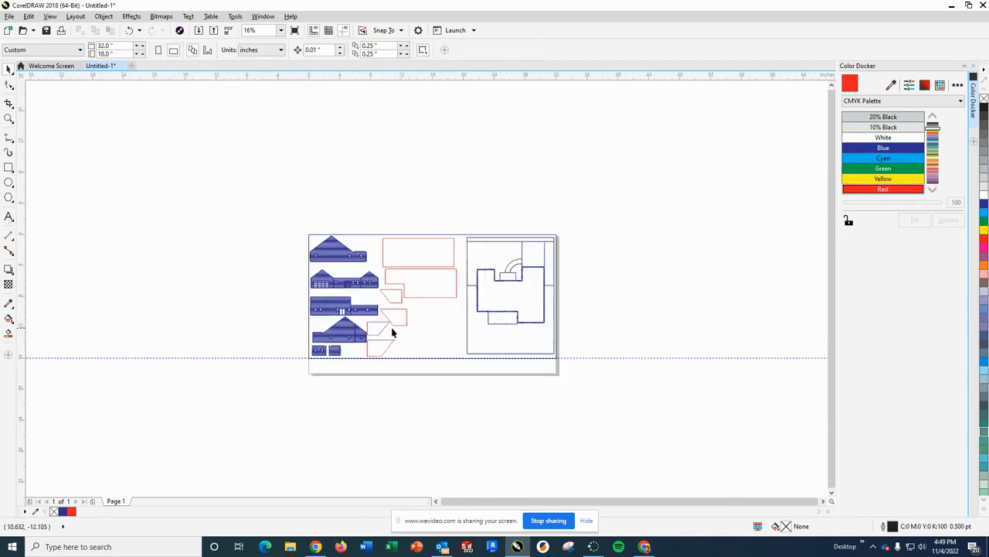
pyautogui.scroll(6, 391, 328)
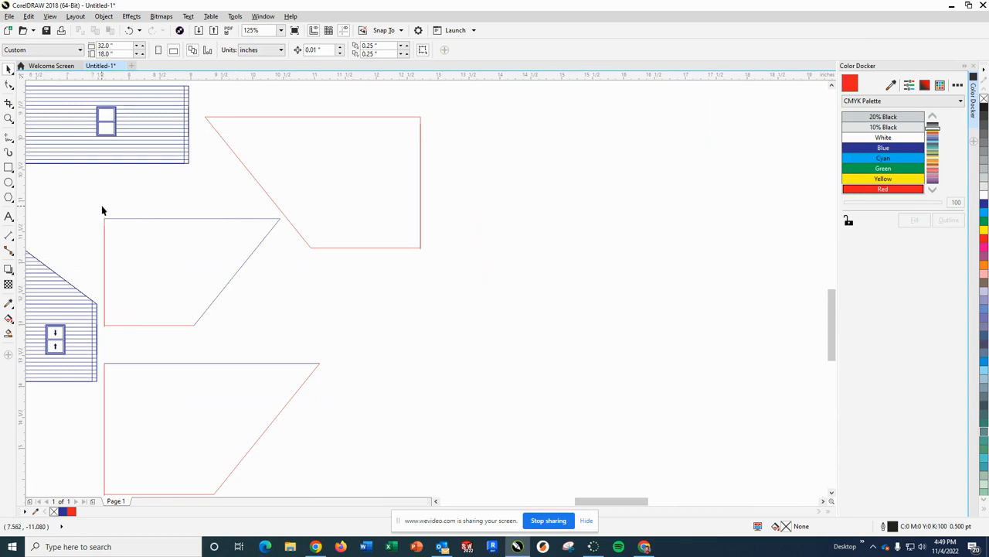
pyautogui.moveTo(138, 240); pyautogui.dragTo(270, 350)
pyautogui.moveTo(317, 475)
pyautogui.mouseDown()
pyautogui.moveTo(317, 497)
pyautogui.moveTo(322, 459)
pyautogui.mouseUp()
pyautogui.click(321, 459)
pyautogui.moveTo(99, 160); pyautogui.dragTo(124, 177)
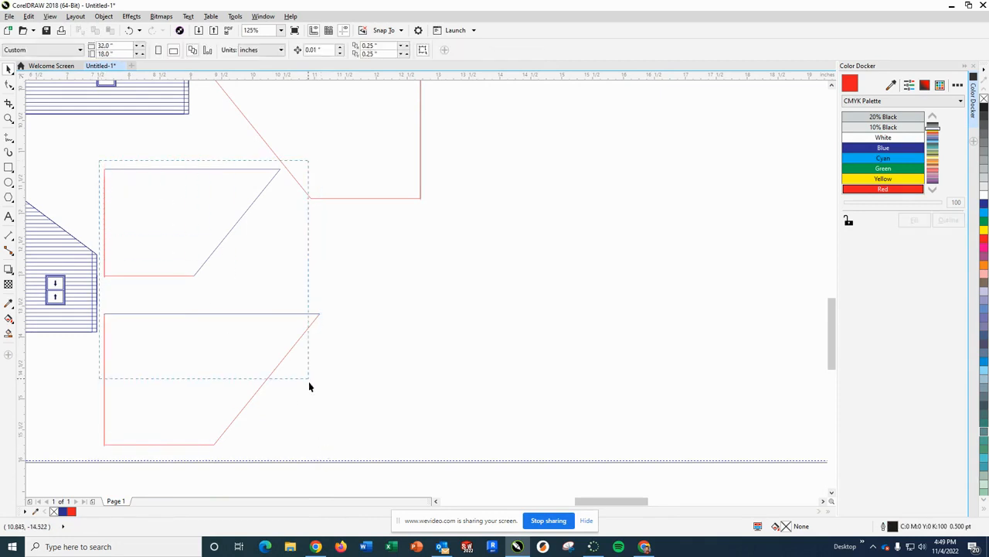
pyautogui.moveTo(334, 453); pyautogui.dragTo(335, 454)
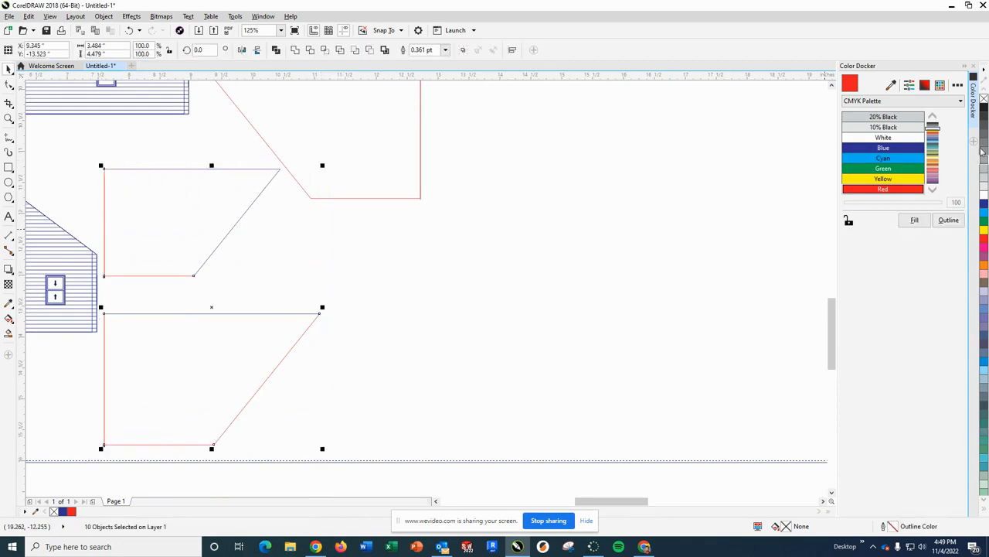
pyautogui.click(900, 190)
pyautogui.click(949, 219)
pyautogui.click(417, 245)
# - Set the left boundary line of the site plan to a Red outline
pyautogui.scroll(2, 469, 249)
pyautogui.scroll(-5, 466, 247)
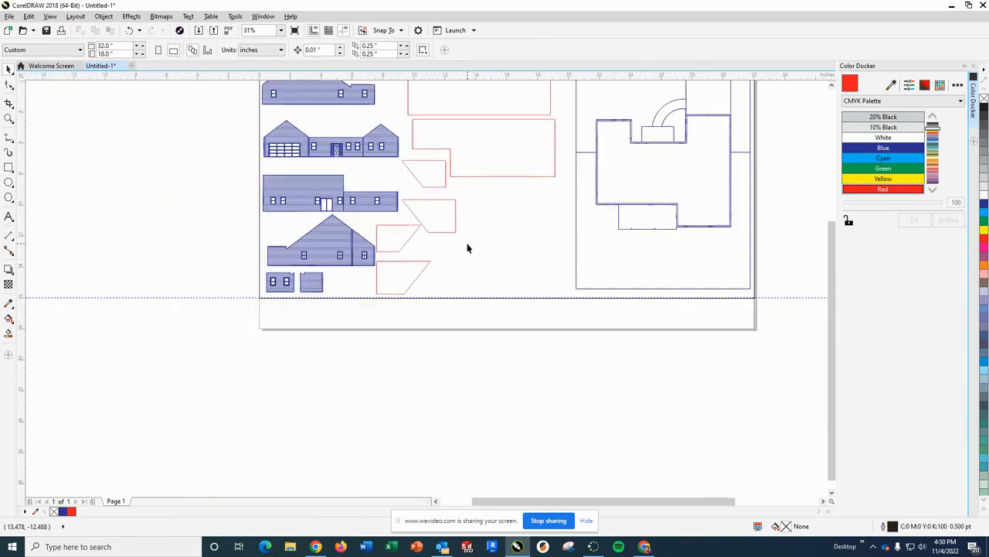
pyautogui.scroll(-2, 472, 210)
pyautogui.scroll(2, 499, 163)
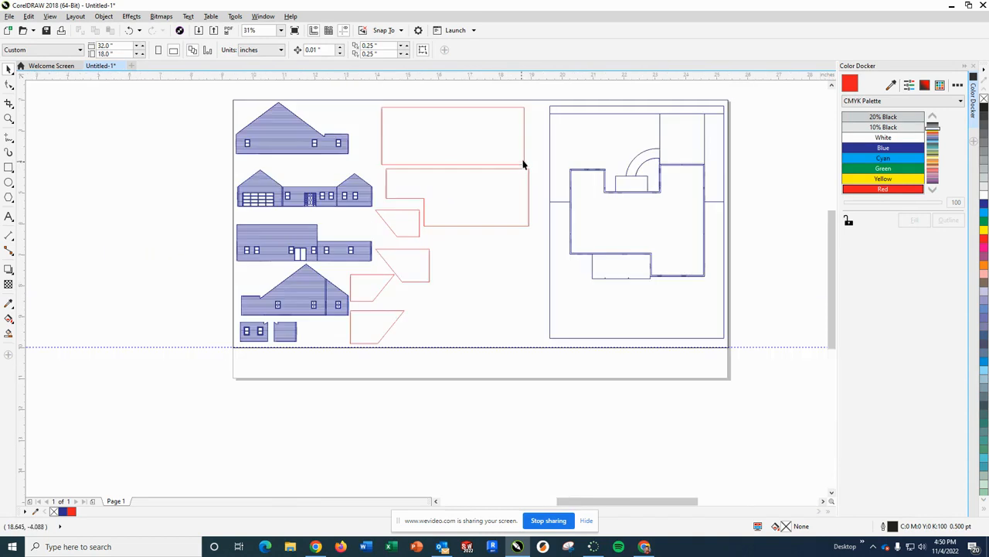
pyautogui.scroll(1, 526, 161)
pyautogui.scroll(-1, 526, 161)
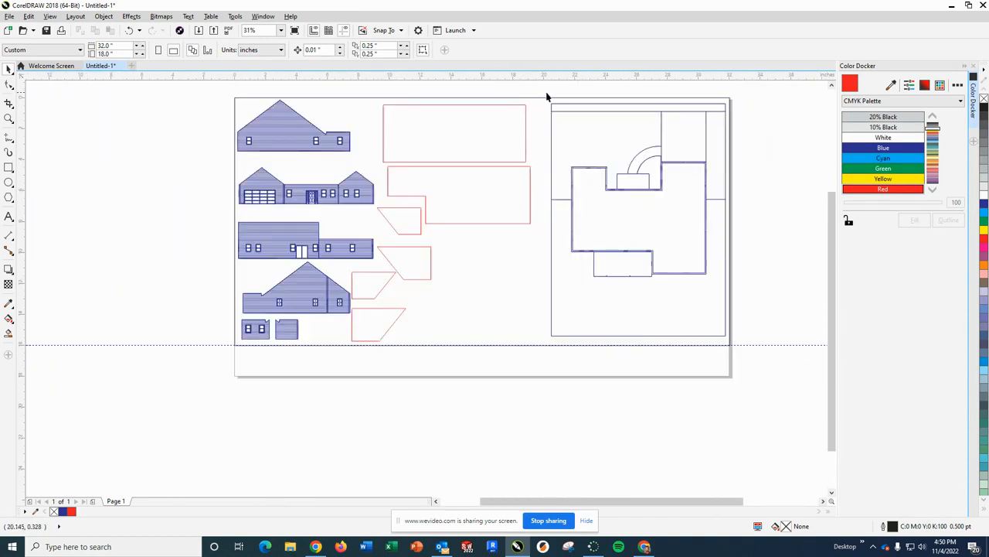
pyautogui.moveTo(544, 96); pyautogui.dragTo(568, 153)
pyautogui.moveTo(556, 340); pyautogui.dragTo(556, 341)
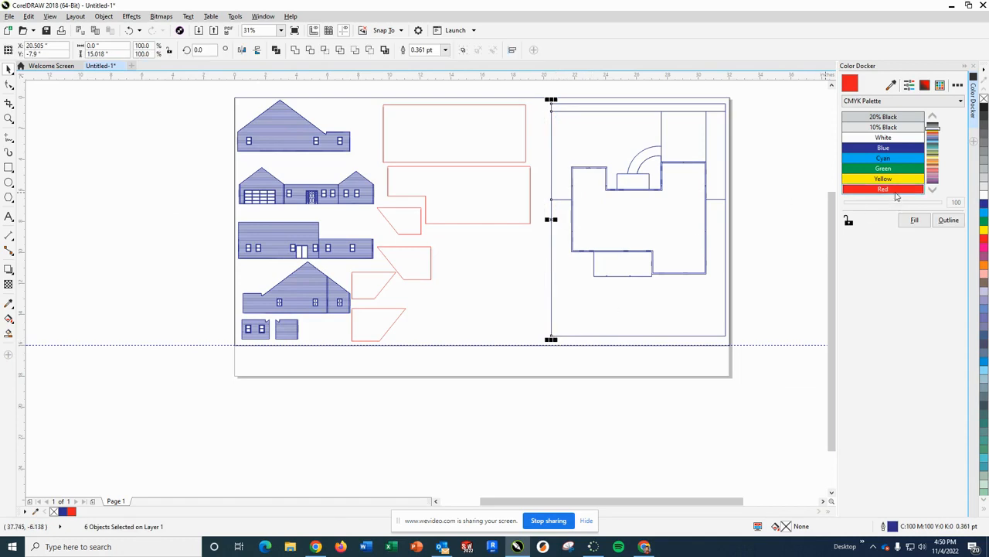
pyautogui.click(948, 221)
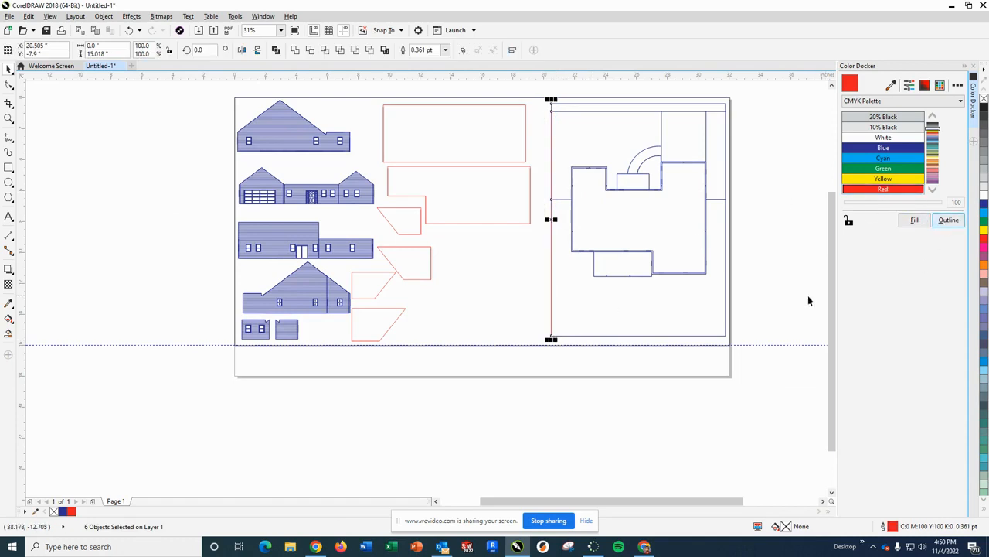
# - Set the bottom boundary line of the site plan to a Red outline
pyautogui.click(554, 345)
pyautogui.moveTo(542, 331); pyautogui.dragTo(734, 345)
pyautogui.click(884, 190)
pyautogui.click(949, 220)
pyautogui.click(740, 126)
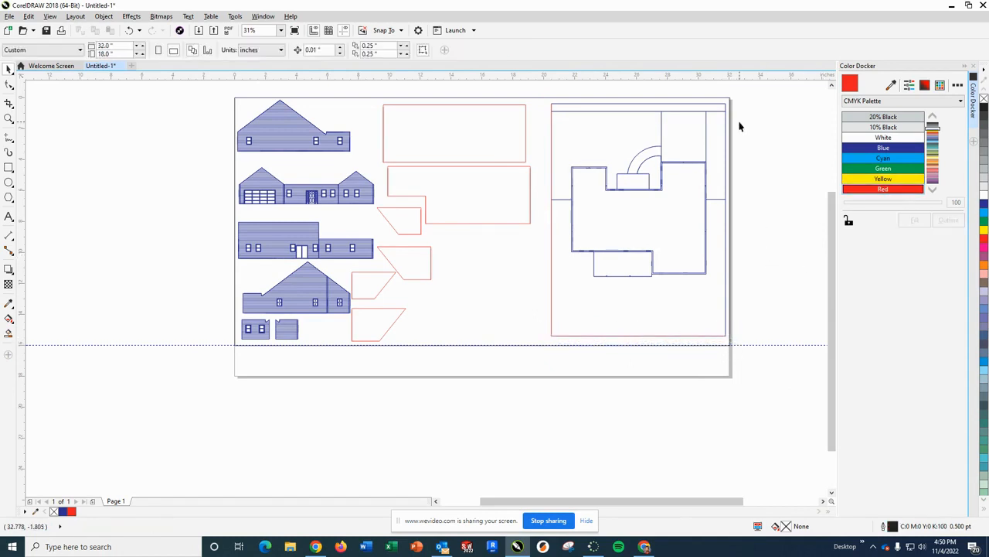
# - Set the site plan's right and top boundary lines and the adjacent right edge of the outer frame to Red
pyautogui.moveTo(715, 334); pyautogui.dragTo(720, 354)
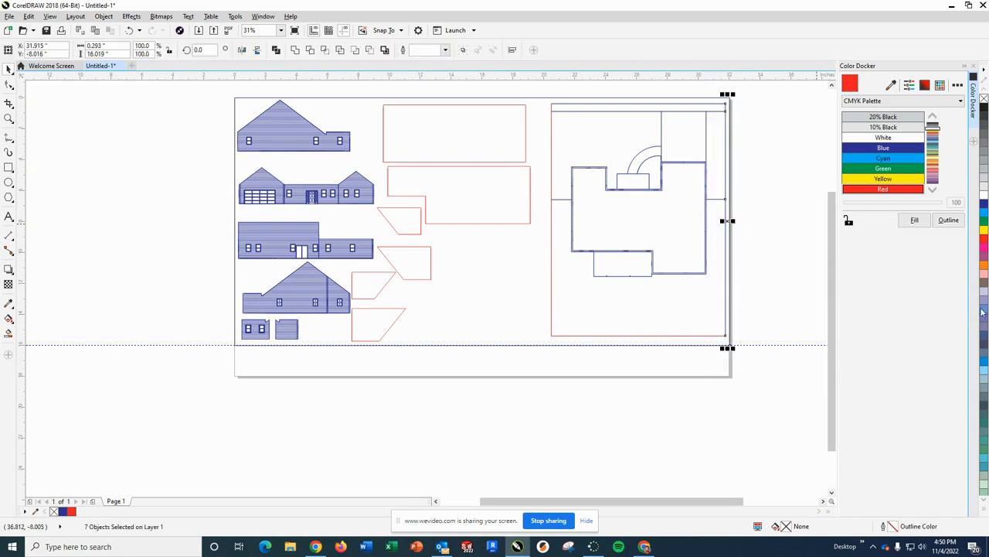
pyautogui.click(949, 221)
pyautogui.click(780, 128)
pyautogui.moveTo(732, 94); pyautogui.dragTo(546, 104)
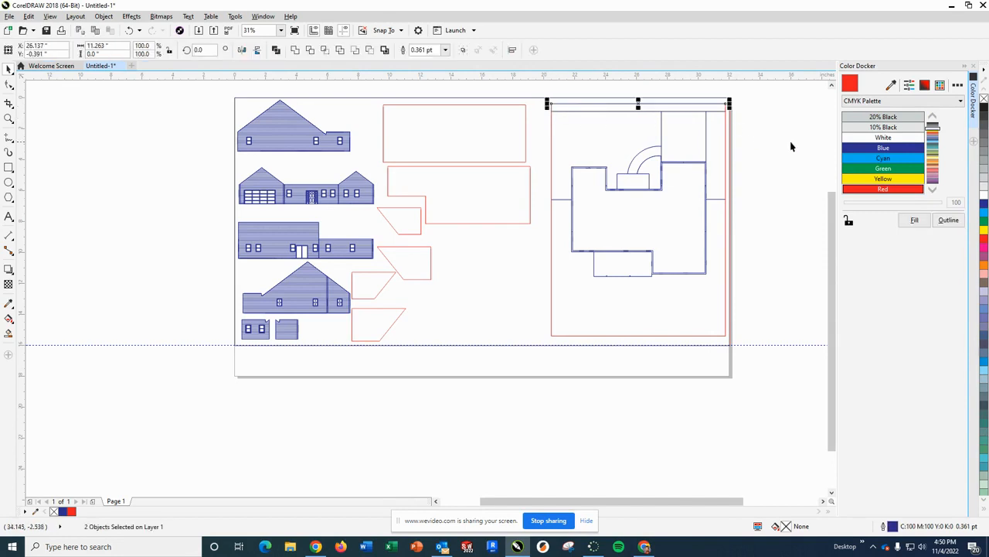
pyautogui.click(947, 220)
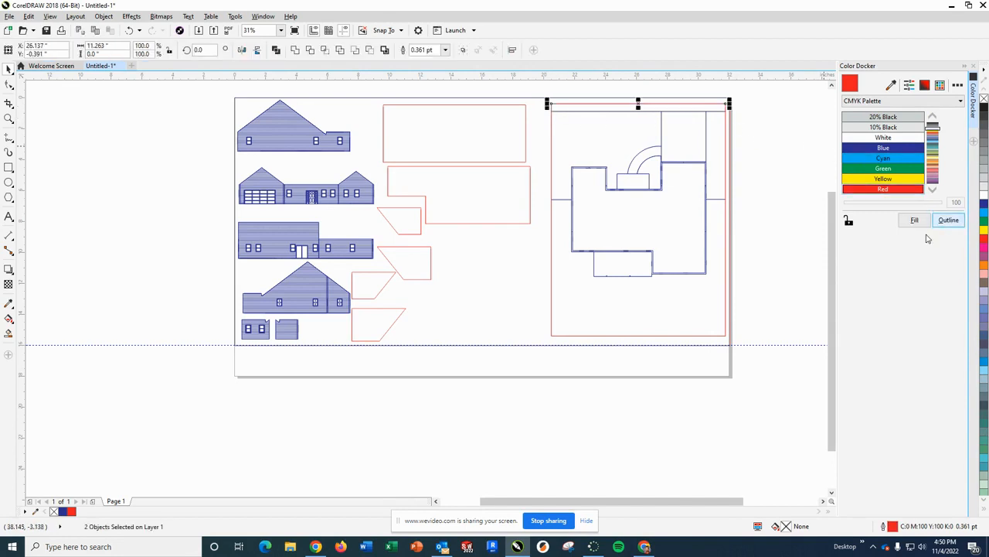
pyautogui.click(750, 152)
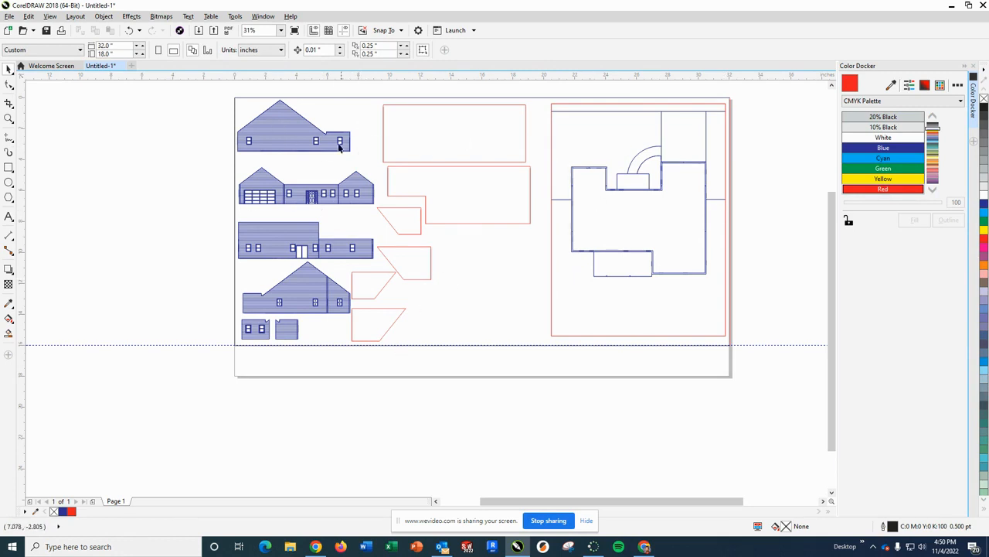
# - Set the right wall edge of the uppermost gabled side elevation to a Red outline
pyautogui.scroll(4, 257, 117)
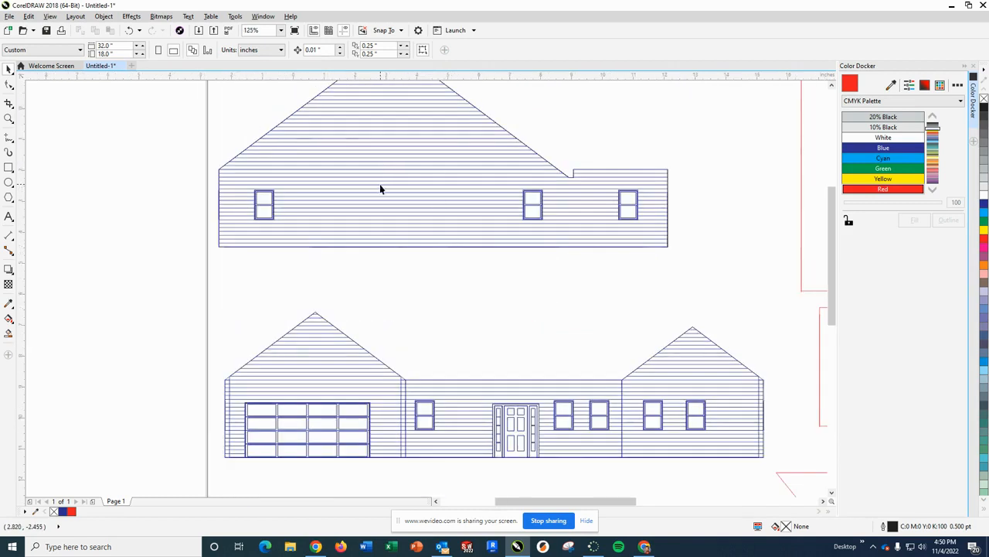
pyautogui.scroll(-4, 382, 190)
pyautogui.scroll(2, 433, 150)
pyautogui.scroll(2, 441, 211)
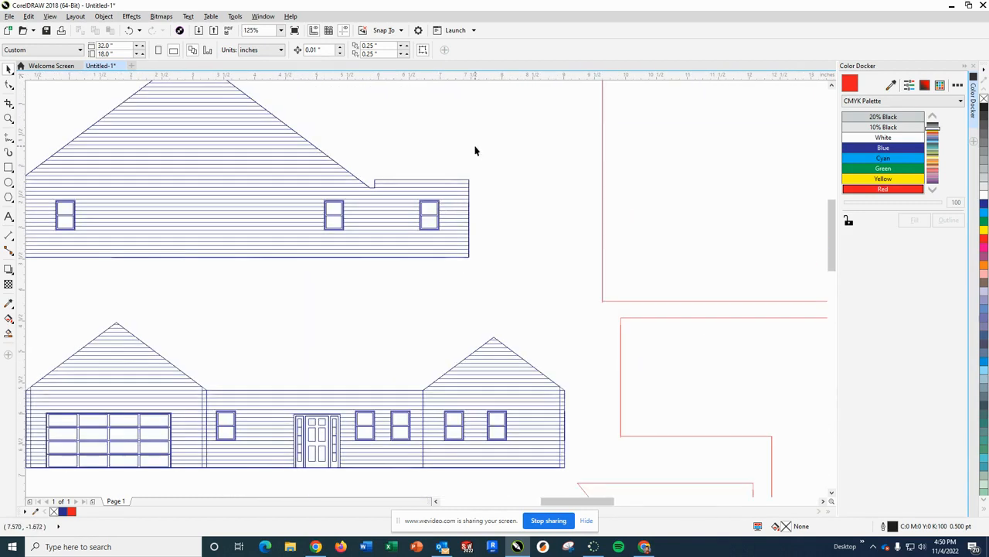
pyautogui.scroll(2, 481, 184)
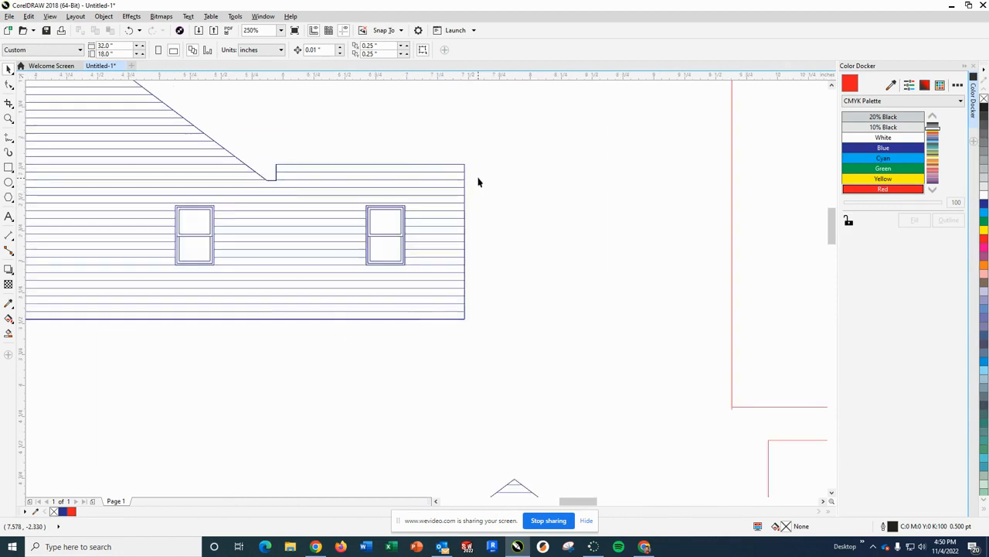
pyautogui.moveTo(487, 143); pyautogui.dragTo(454, 340)
pyautogui.click(515, 307)
pyautogui.moveTo(462, 294); pyautogui.dragTo(455, 326)
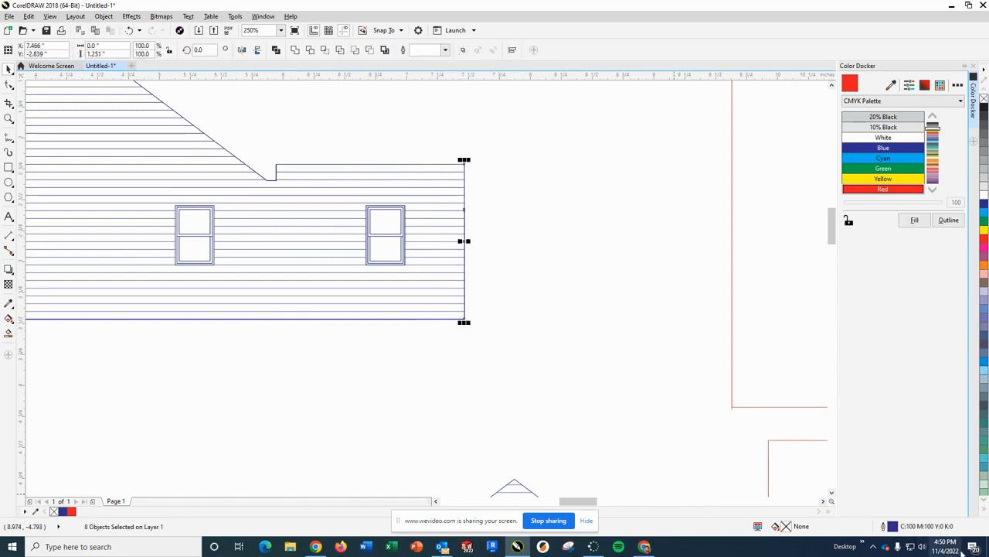
pyautogui.click(948, 220)
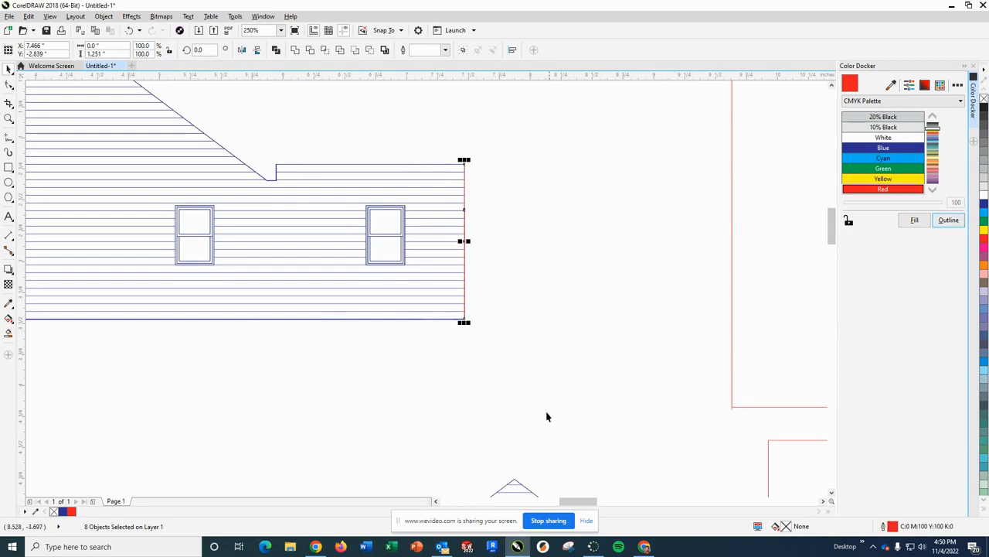
# - Set the bottom edge of the uppermost gabled side elevation to a Red outline
pyautogui.click(514, 374)
pyautogui.scroll(-2, 286, 346)
pyautogui.scroll(-2, 160, 360)
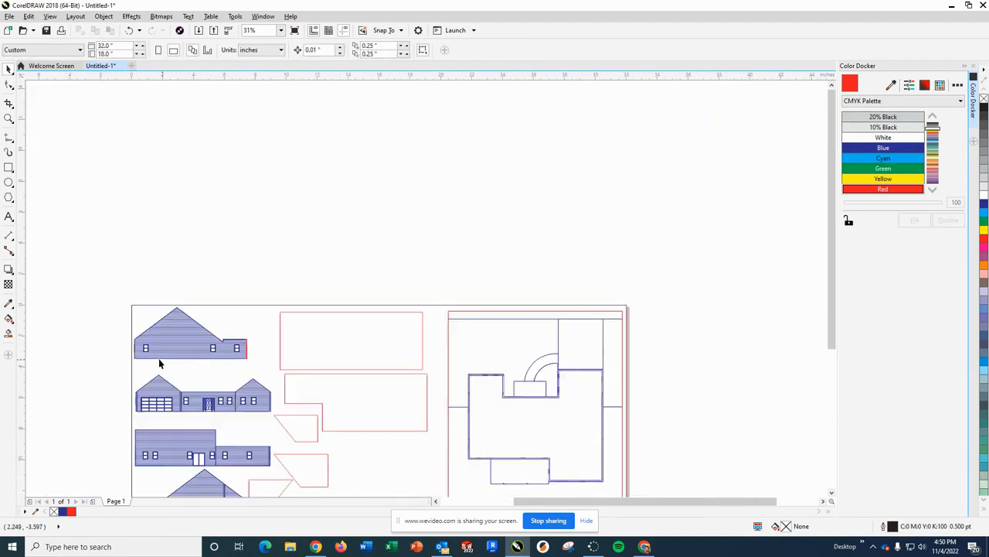
pyautogui.scroll(2, 145, 366)
pyautogui.scroll(1, 145, 354)
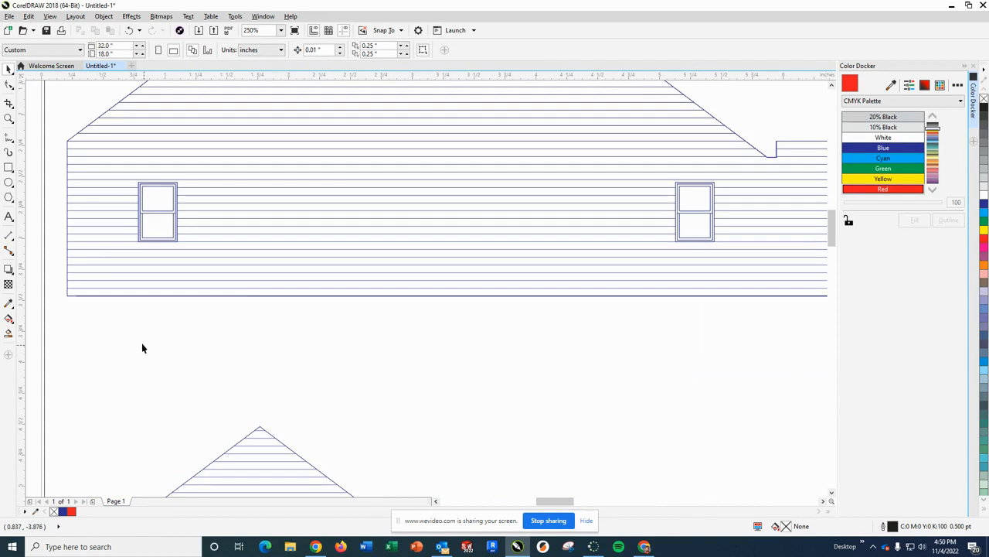
pyautogui.moveTo(58, 291); pyautogui.dragTo(110, 302)
pyautogui.moveTo(810, 323); pyautogui.dragTo(795, 304)
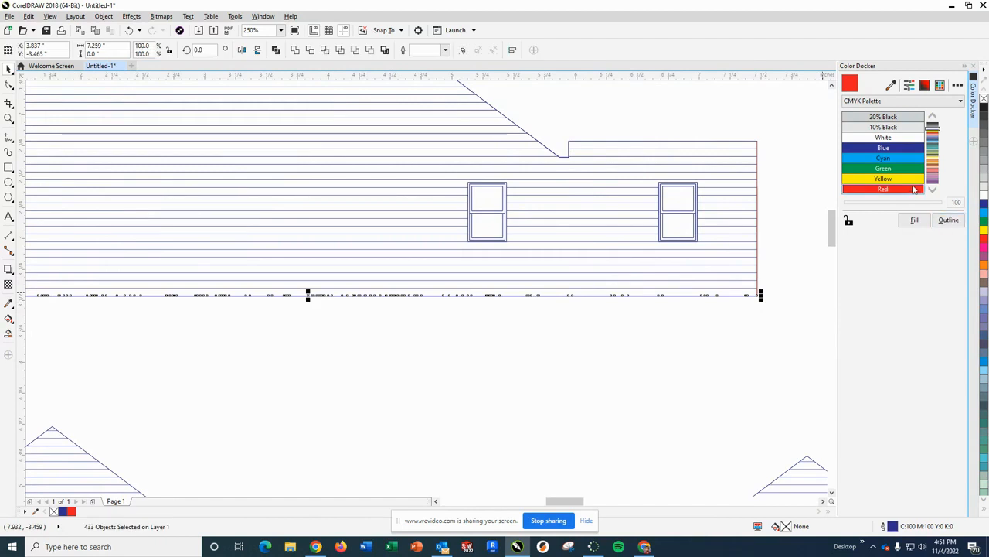
pyautogui.click(949, 220)
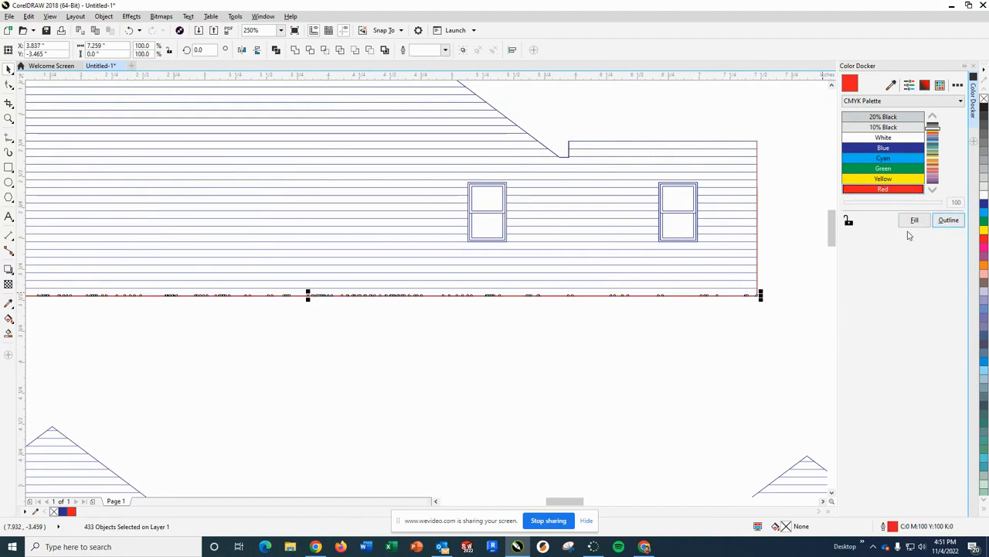
pyautogui.click(418, 358)
# - Set the top edge of the uppermost elevation's low right section and the small notch beside it to Red
pyautogui.scroll(-1, 252, 363)
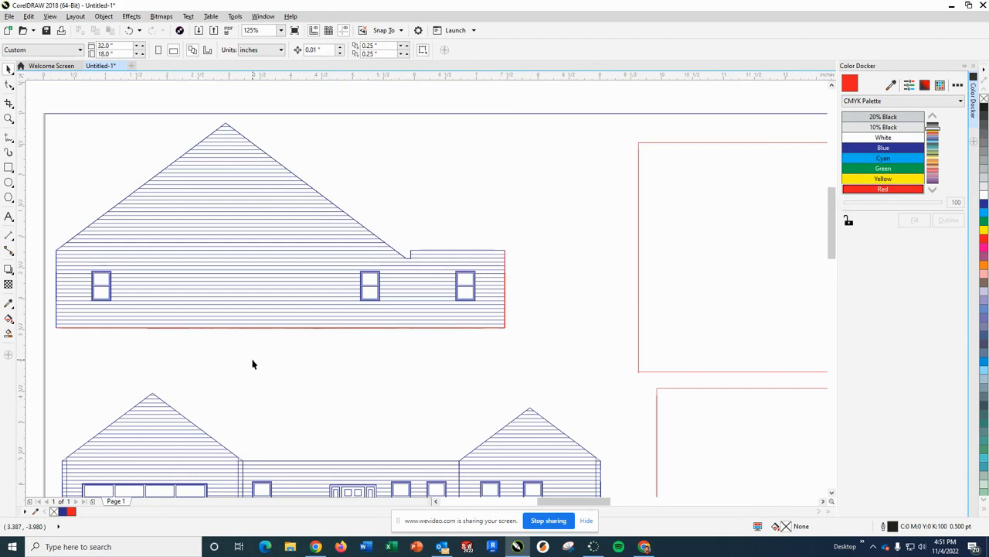
pyautogui.scroll(1, 515, 240)
pyautogui.moveTo(513, 242); pyautogui.dragTo(311, 261)
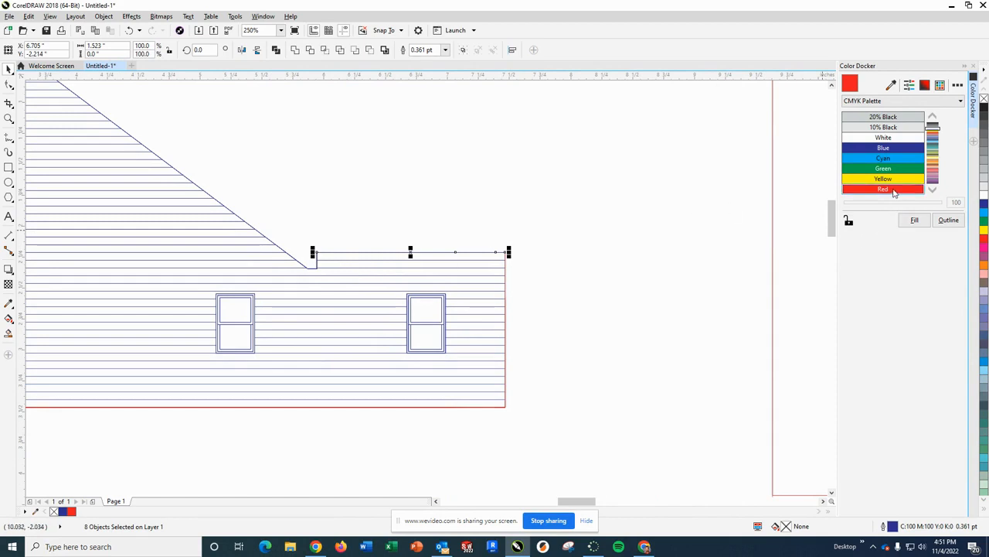
pyautogui.click(949, 222)
pyautogui.click(344, 235)
pyautogui.moveTo(321, 234); pyautogui.dragTo(306, 275)
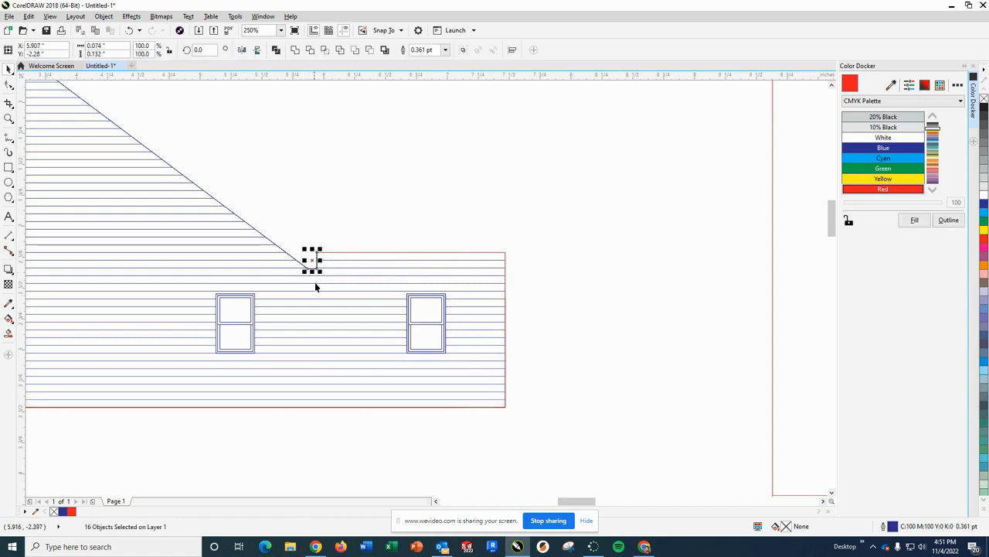
pyautogui.click(949, 221)
pyautogui.click(351, 218)
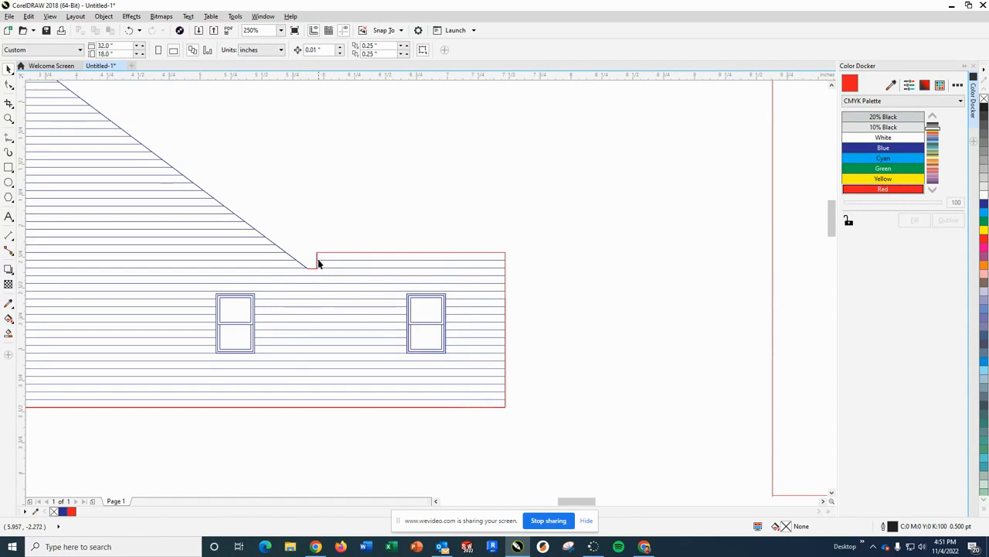
# - Set the right roof slope of the uppermost gabled elevation, from peak to notch, to a Red outline
pyautogui.scroll(-3, 313, 207)
pyautogui.scroll(3, 227, 147)
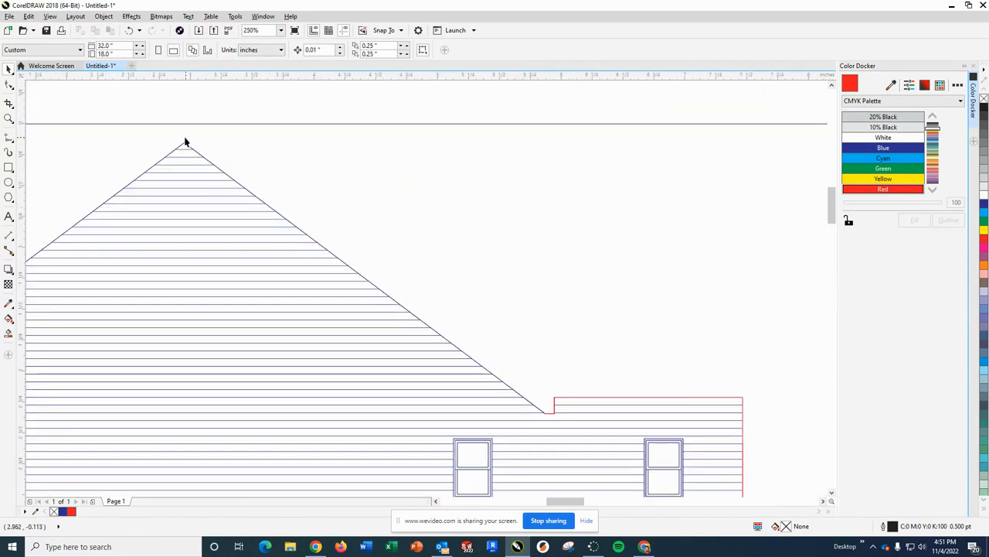
pyautogui.moveTo(191, 156); pyautogui.dragTo(465, 360)
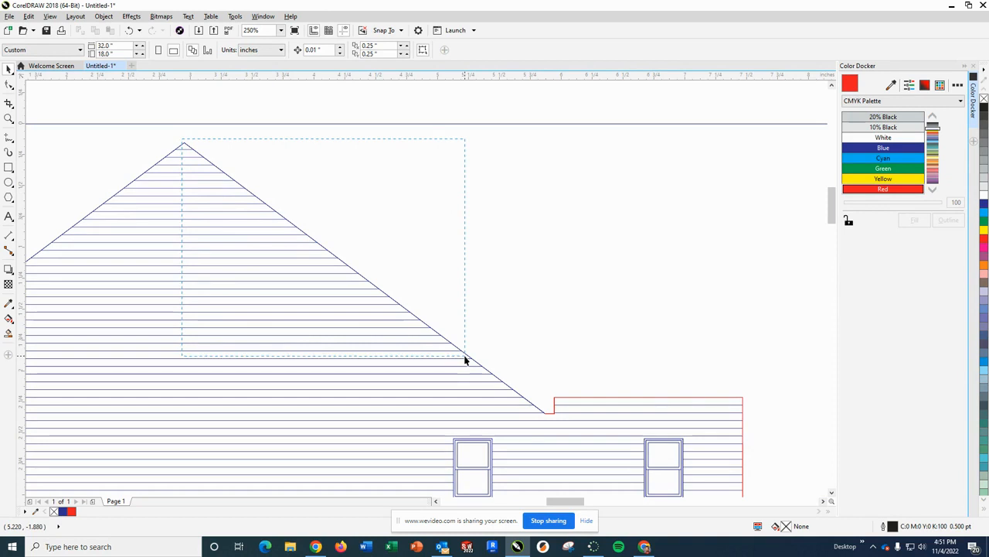
pyautogui.moveTo(484, 388); pyautogui.dragTo(548, 416)
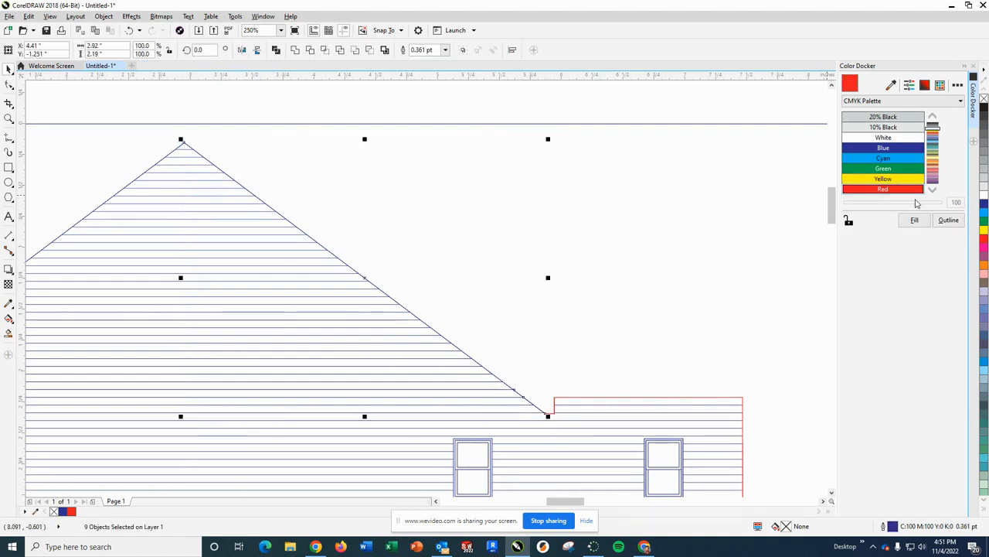
pyautogui.click(949, 220)
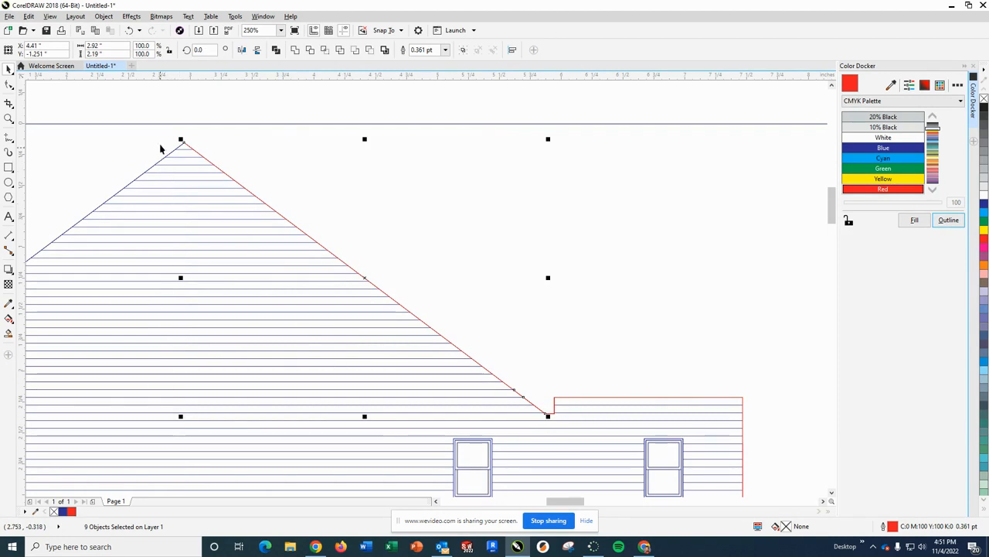
pyautogui.click(628, 253)
# - Set the left roof slope and left wall edge of the uppermost gabled elevation to Red outlines
pyautogui.scroll(-2, 452, 282)
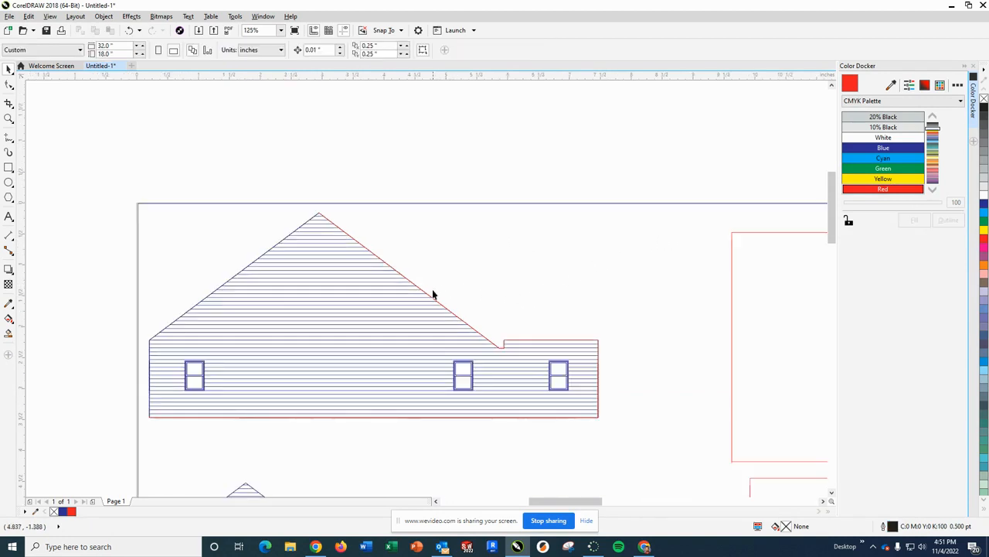
pyautogui.scroll(-2, 281, 292)
pyautogui.scroll(-1, 276, 293)
pyautogui.scroll(3, 256, 289)
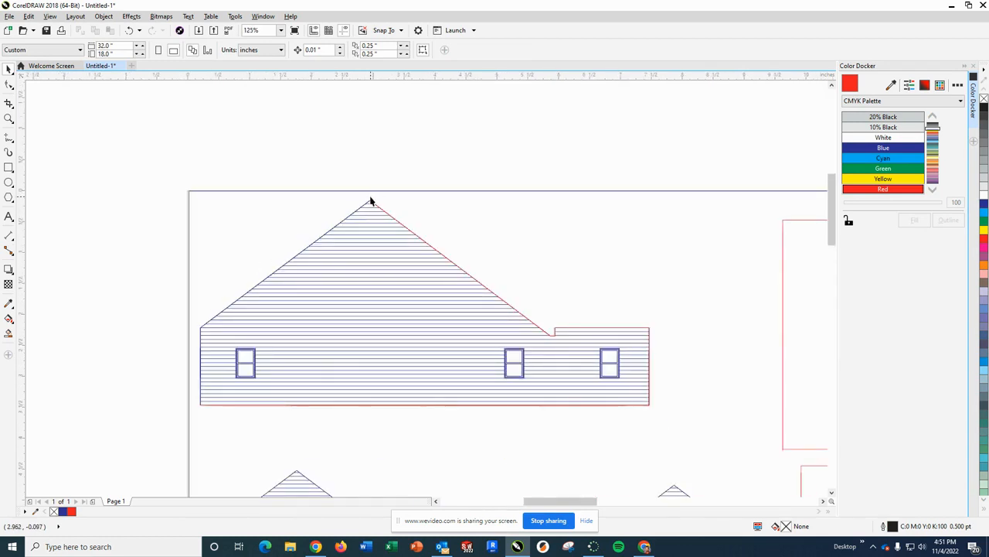
pyautogui.moveTo(362, 230); pyautogui.dragTo(196, 336)
pyautogui.click(949, 220)
pyautogui.click(414, 221)
pyautogui.moveTo(199, 311); pyautogui.dragTo(208, 409)
pyautogui.click(948, 219)
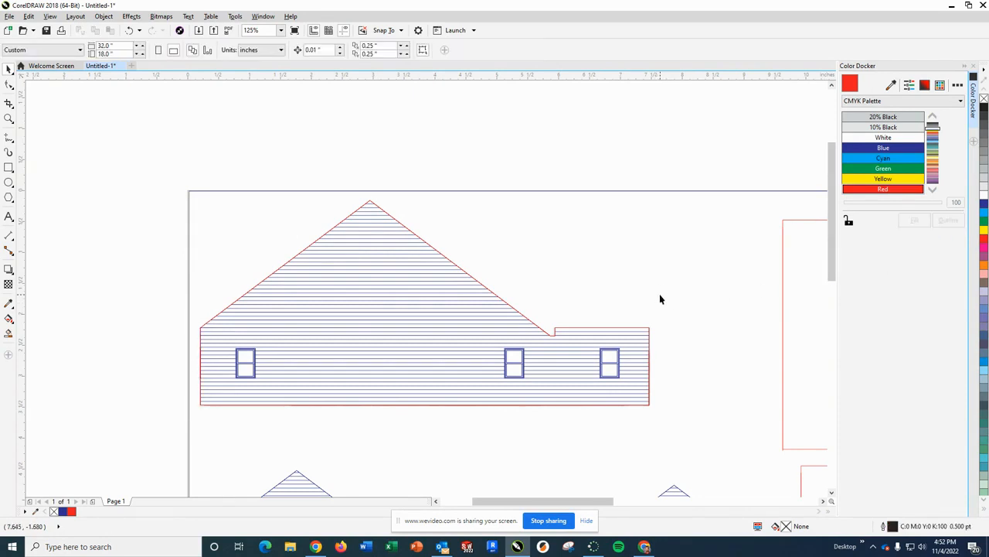
# - Examine the remaining blue elevations below the red-outlined side elevation
pyautogui.scroll(-2, 659, 293)
pyautogui.scroll(2, 638, 352)
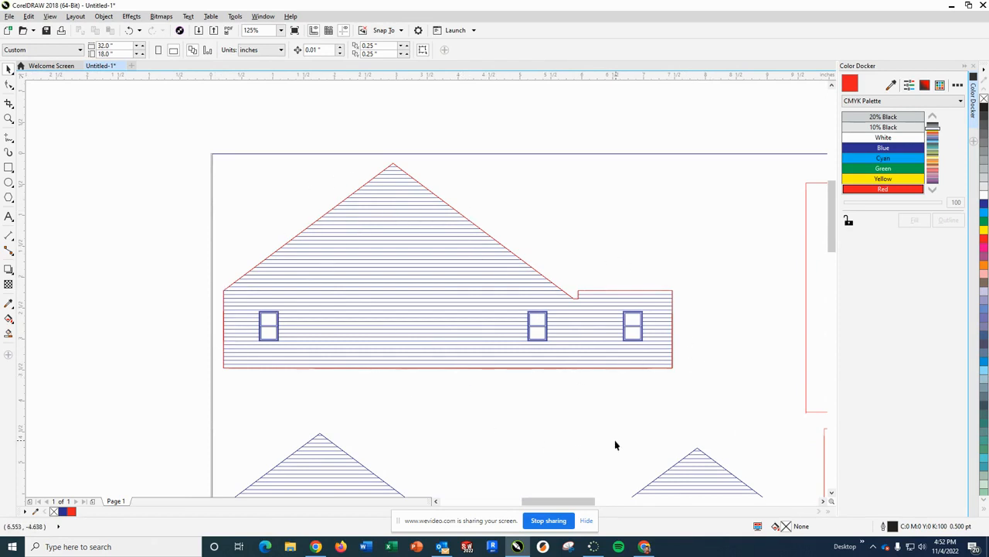
pyautogui.scroll(-2, 615, 444)
pyautogui.scroll(1, 618, 440)
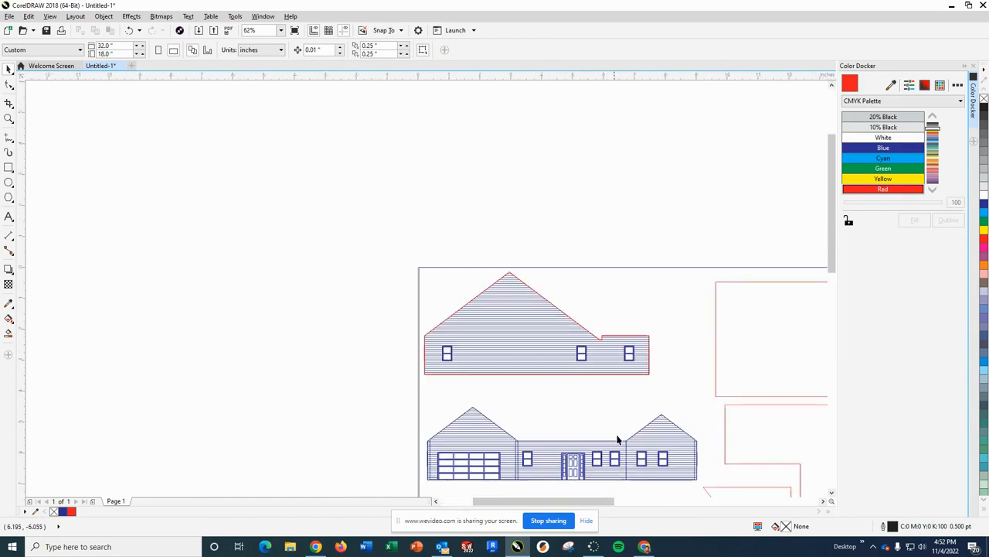
pyautogui.scroll(-1, 595, 487)
pyautogui.scroll(1, 593, 488)
pyautogui.scroll(-1, 397, 487)
pyautogui.scroll(-1, 397, 487)
pyautogui.scroll(1, 396, 487)
pyautogui.scroll(1, 397, 487)
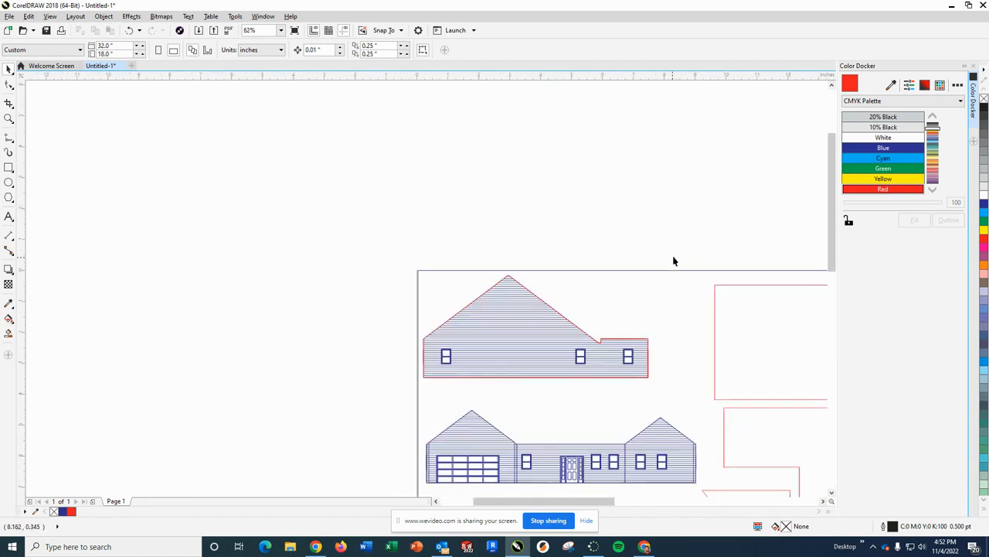
pyautogui.scroll(-2, 673, 261)
pyautogui.scroll(2, 734, 252)
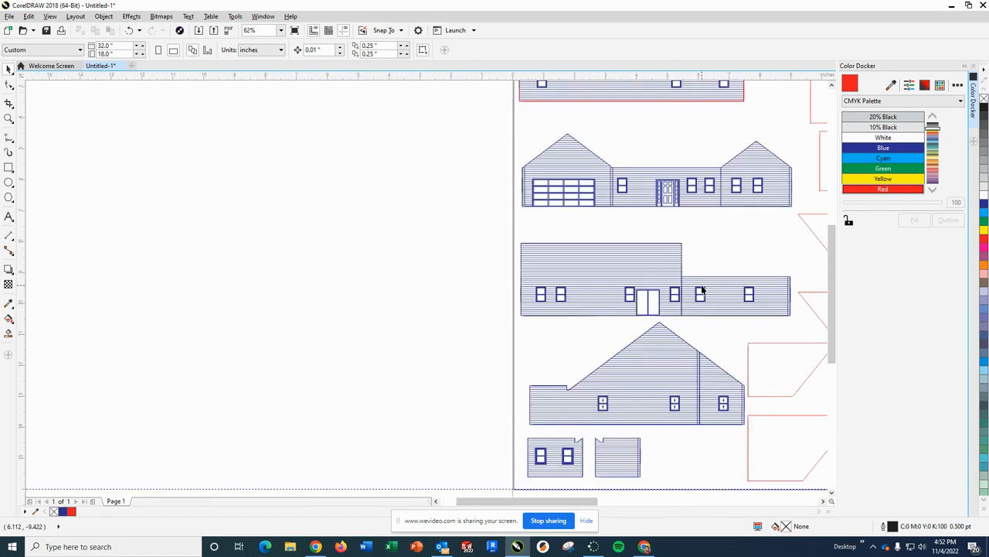
pyautogui.scroll(-1, 578, 211)
pyautogui.scroll(3, 579, 212)
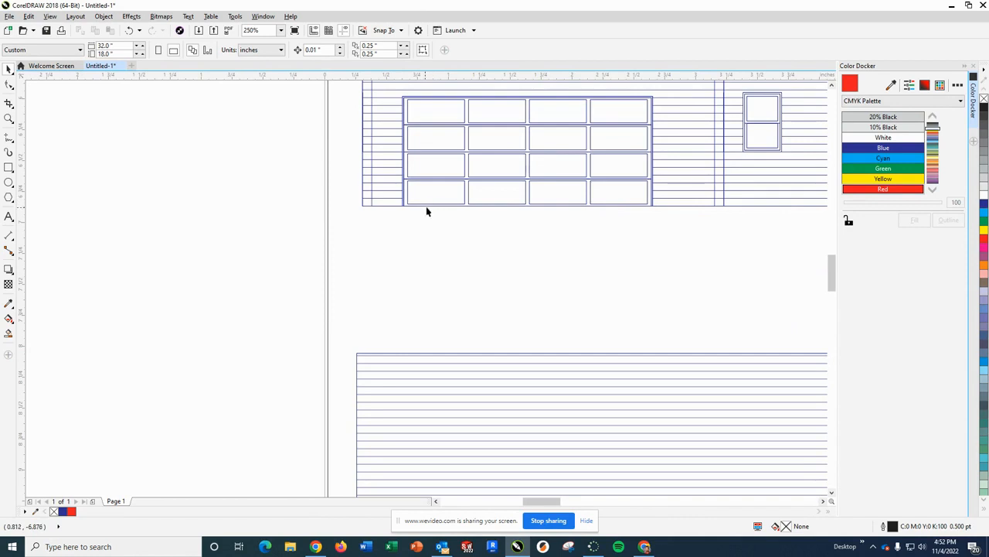
pyautogui.scroll(-1, 700, 271)
pyautogui.scroll(1, 712, 276)
pyautogui.scroll(-2, 713, 275)
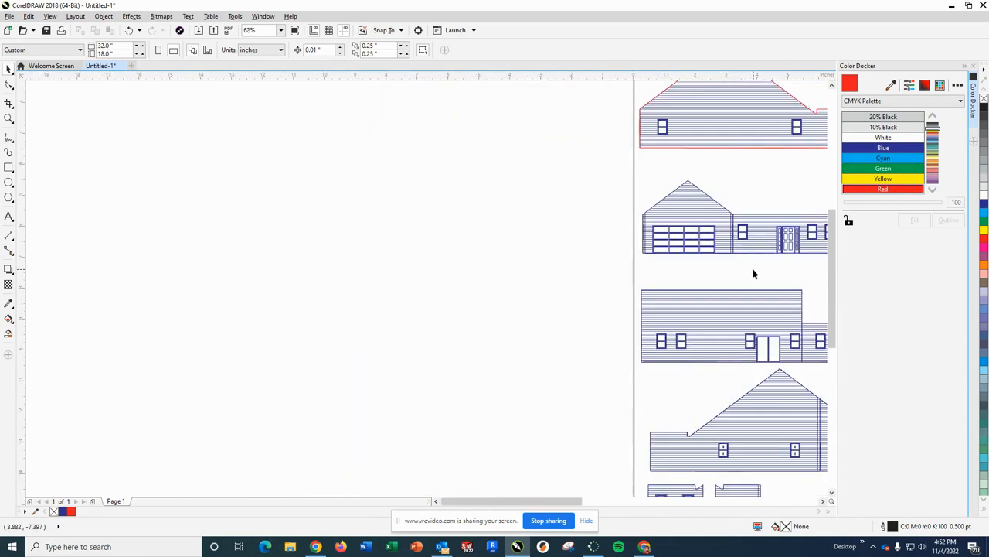
pyautogui.moveTo(572, 504); pyautogui.dragTo(611, 504)
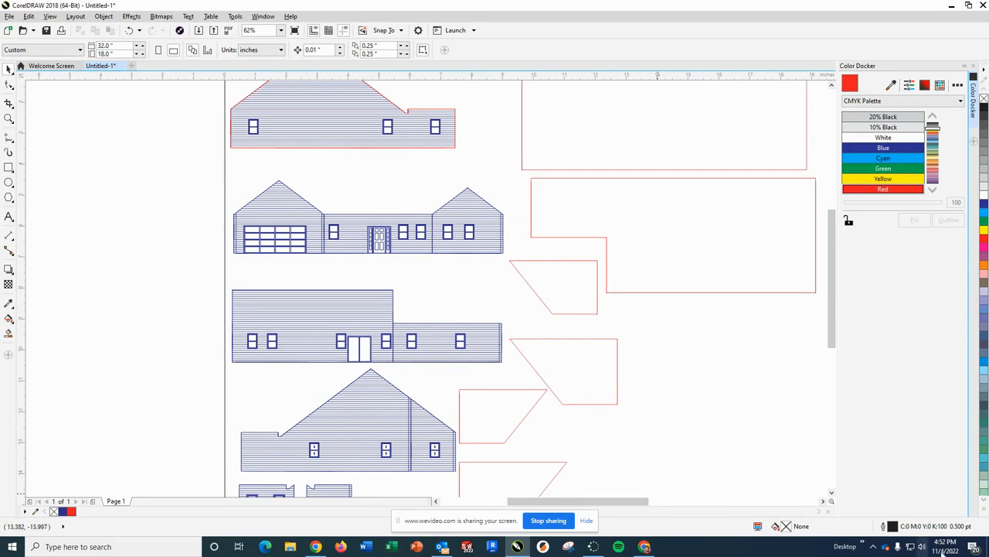
# - Delete the narrow vertical corner strip at the right end of the front elevation with the garage door
pyautogui.scroll(-3, 457, 223)
pyautogui.scroll(5, 488, 239)
pyautogui.scroll(4, 529, 238)
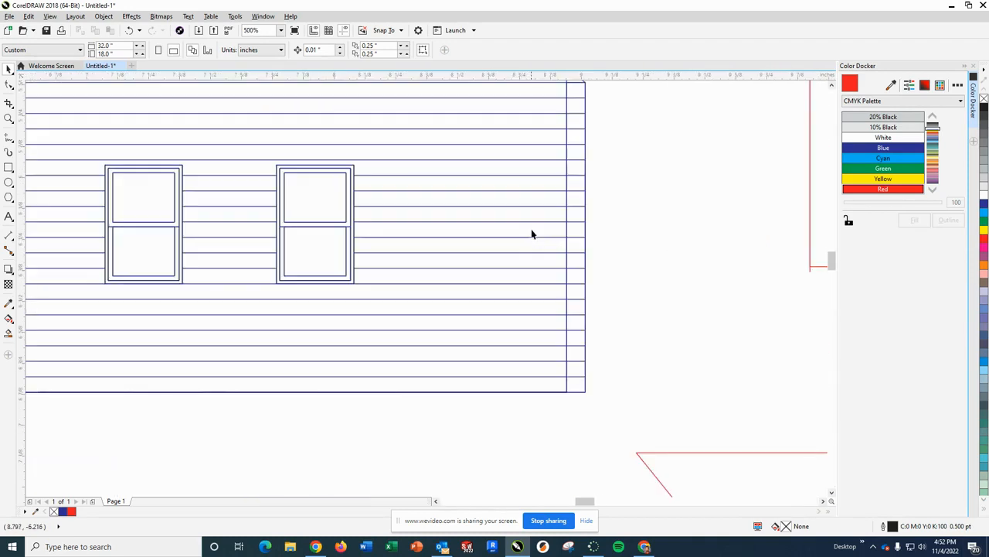
pyautogui.scroll(-2, 544, 224)
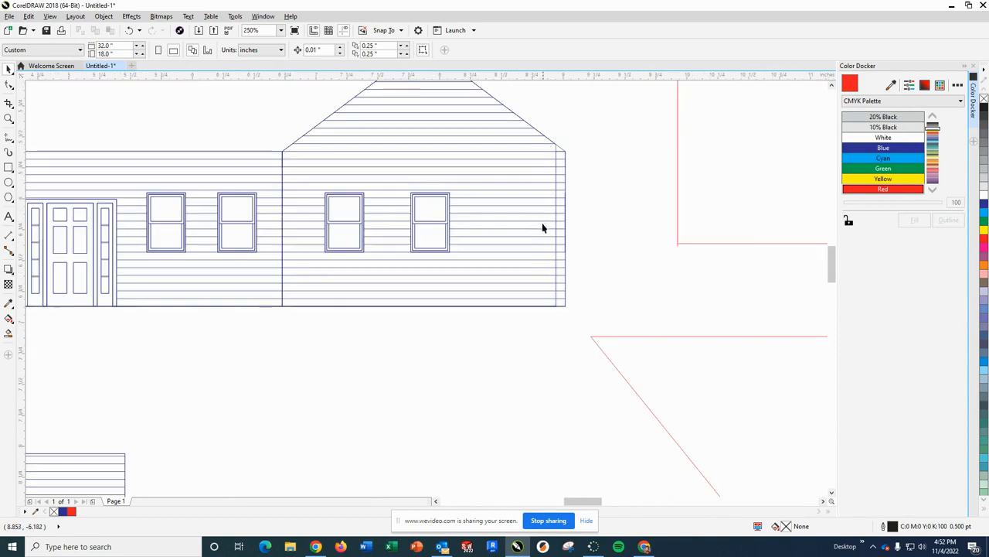
pyautogui.click(544, 224)
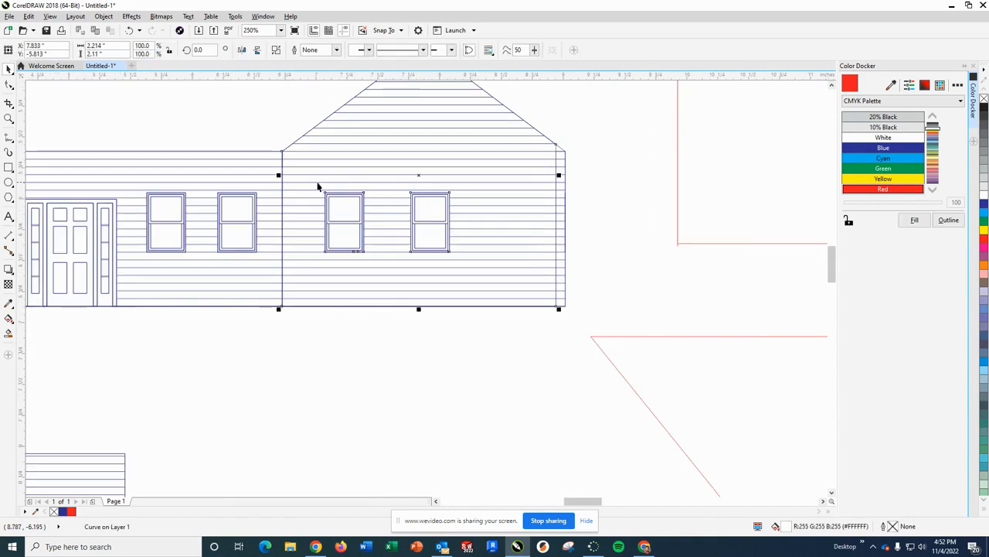
pyautogui.click(619, 221)
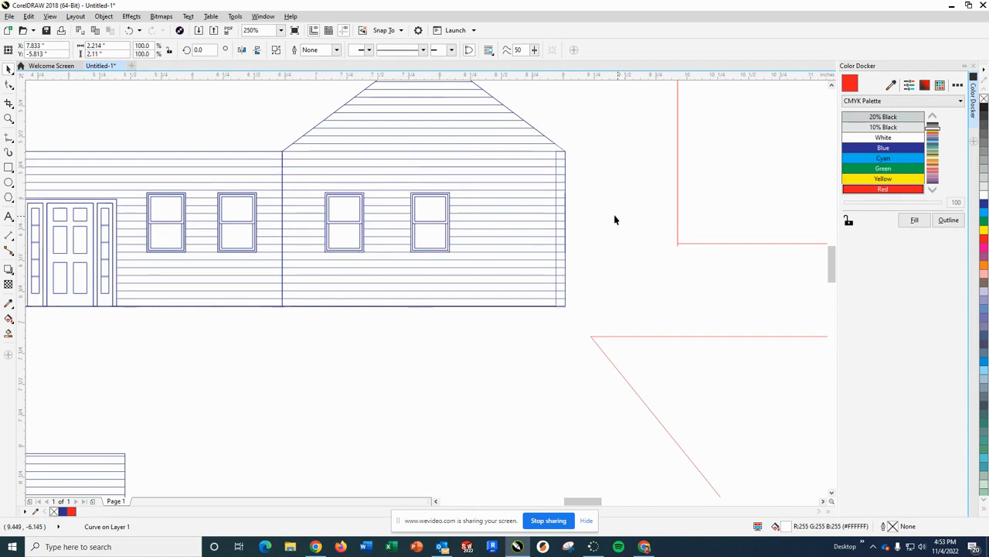
pyautogui.click(561, 207)
pyautogui.click(569, 205)
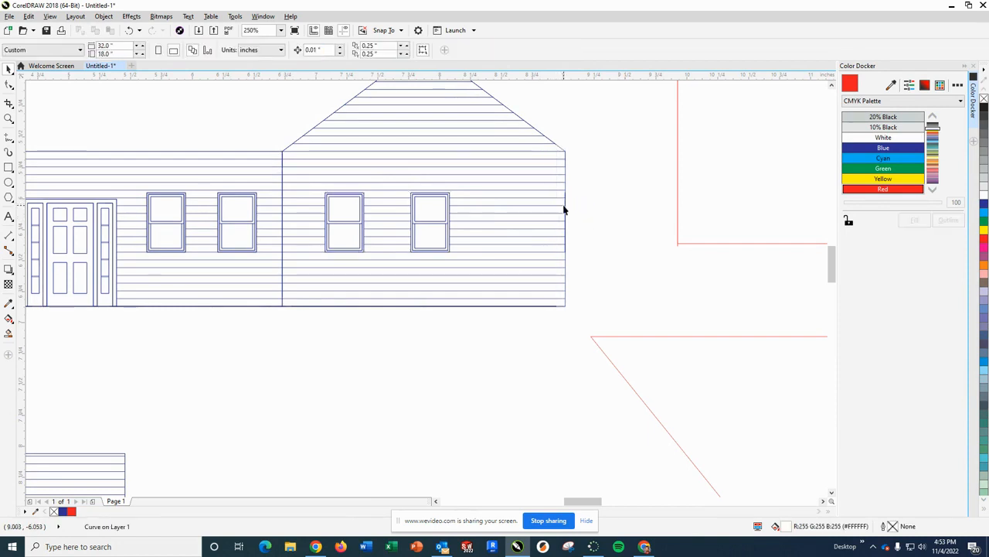
# - Delete the narrow vertical corner strip between the garage door and the adjacent window on the front elevation
pyautogui.scroll(-4, 371, 153)
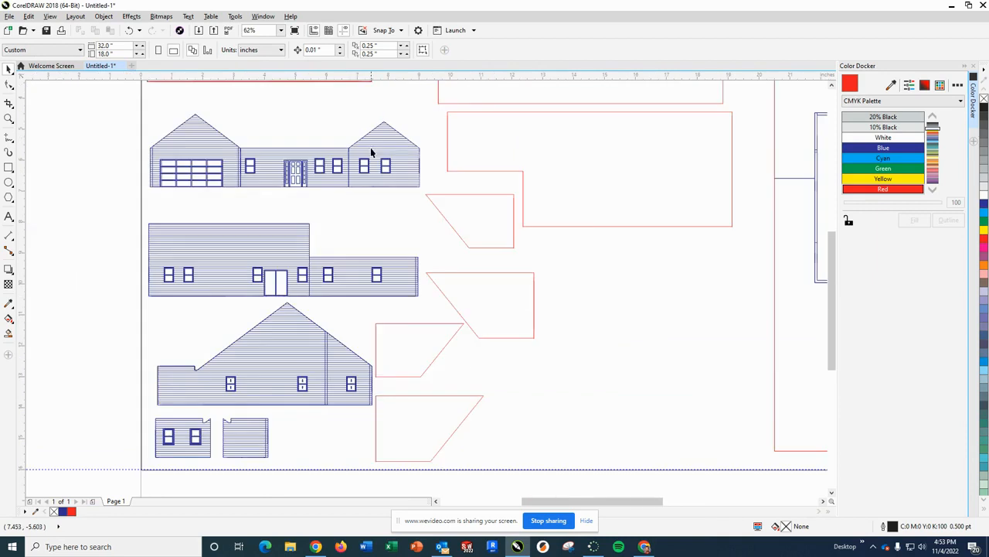
pyautogui.scroll(2, 274, 175)
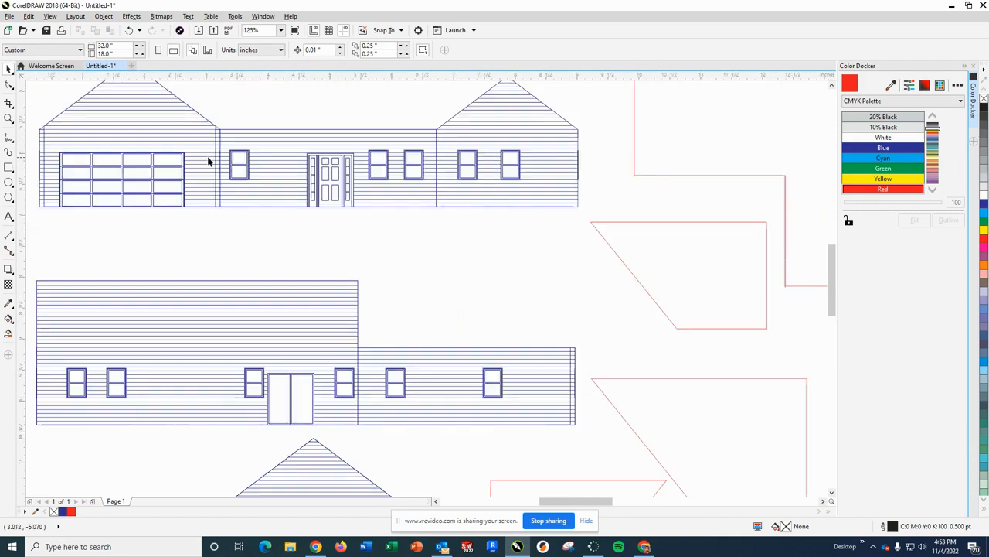
pyautogui.scroll(4, 208, 161)
pyautogui.click(243, 162)
pyautogui.click(242, 167)
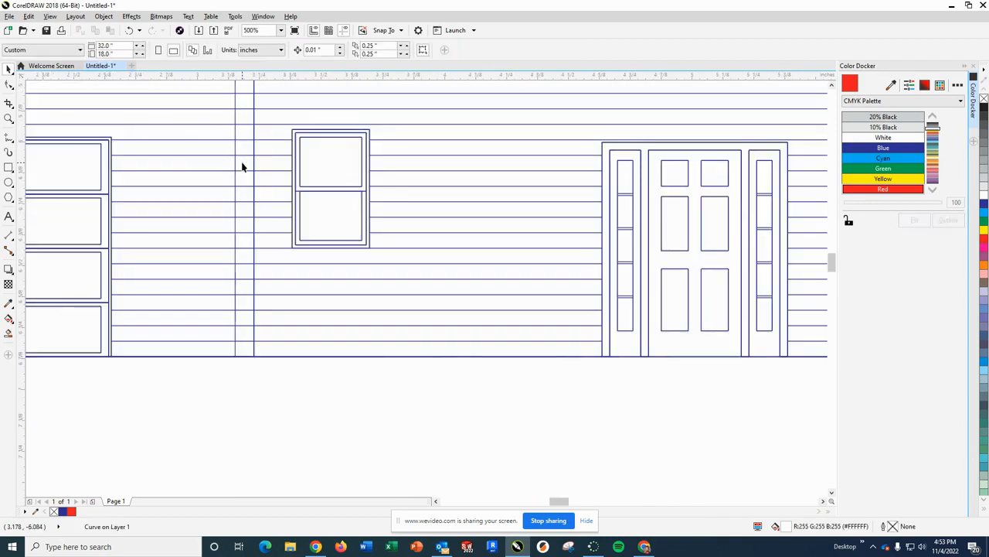
pyautogui.click(223, 164)
pyautogui.press('Delete')
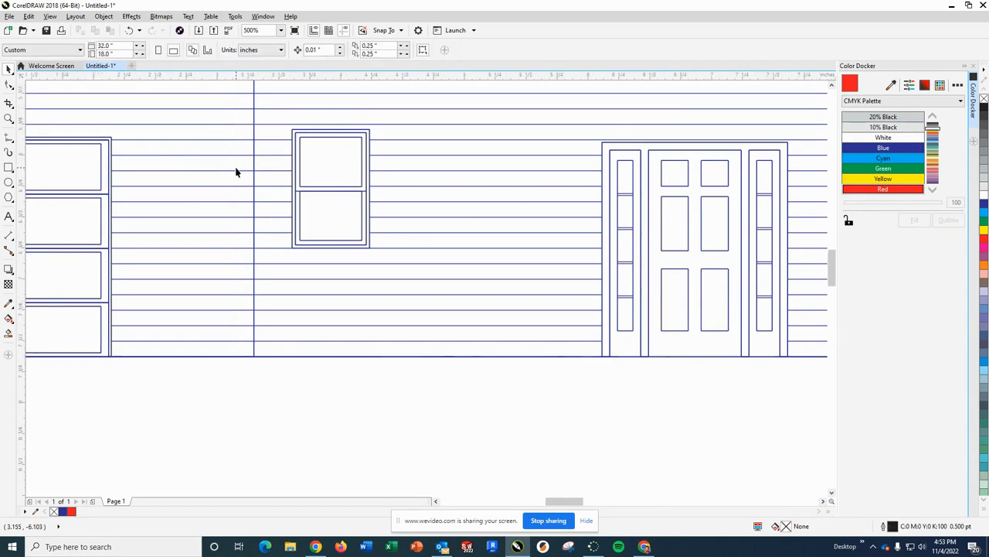
# - Delete the narrow vertical corner strip at the left end of the front elevation, beside the garage door
pyautogui.scroll(-4, 236, 172)
pyautogui.scroll(4, 64, 157)
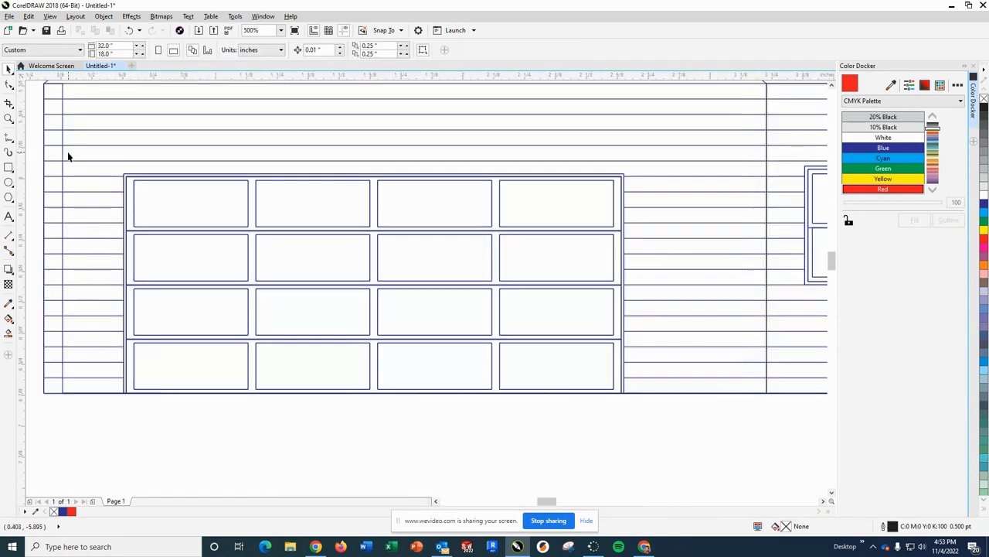
pyautogui.click(59, 156)
pyautogui.press('Delete')
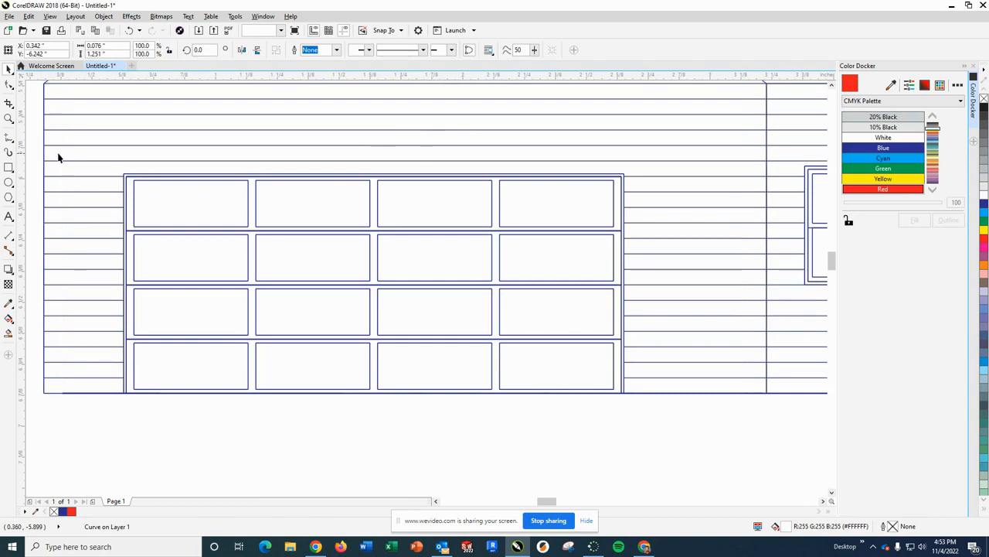
# - Delete the narrow vertical corner strip at the right end of the elevation with the double patio door
pyautogui.scroll(-4, 106, 164)
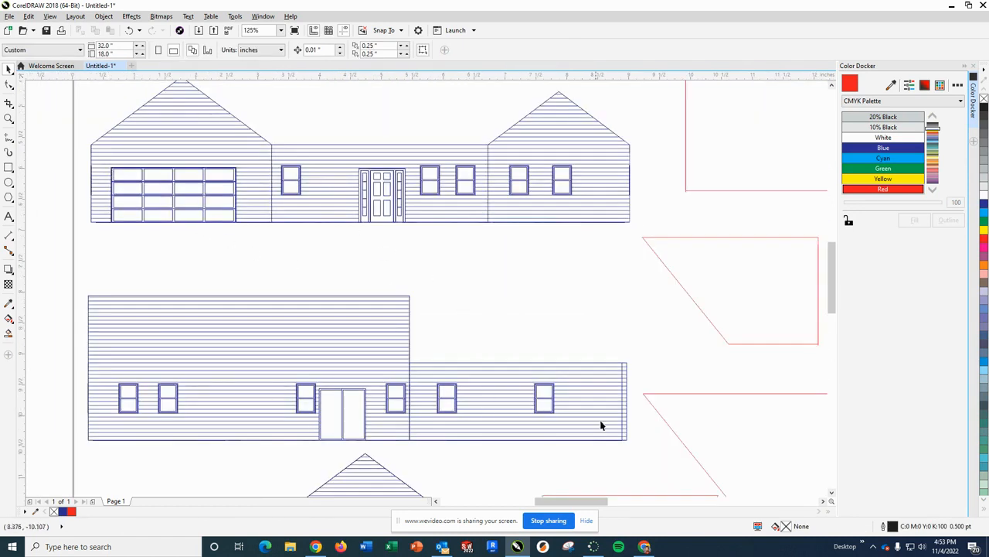
pyautogui.scroll(4, 622, 410)
pyautogui.click(562, 397)
pyautogui.press('Delete')
pyautogui.click(582, 397)
pyautogui.press('Delete')
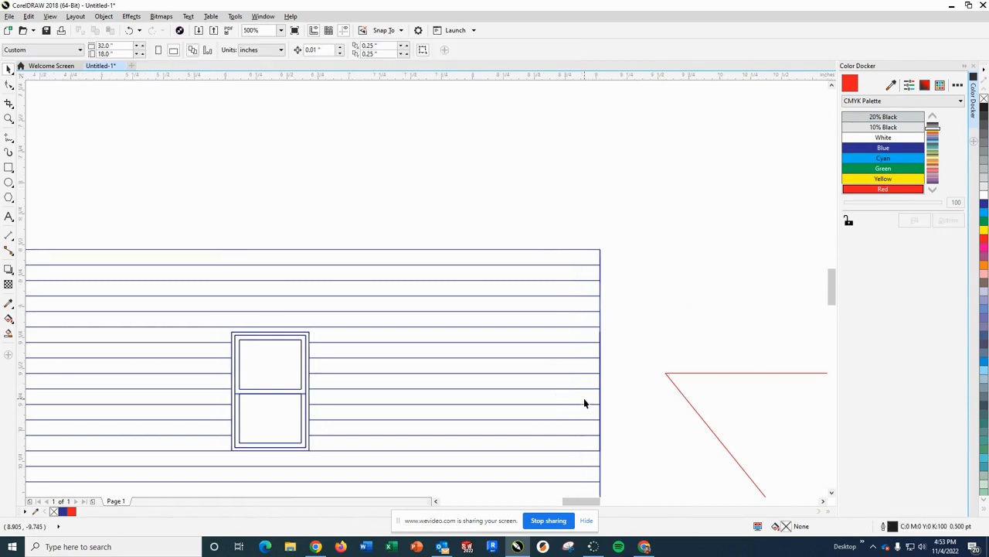
# - Delete the narrow vertical corner strip along the interior wall line of the tall gabled side elevation with the arrowed windows
pyautogui.scroll(-6, 584, 398)
pyautogui.scroll(8, 487, 488)
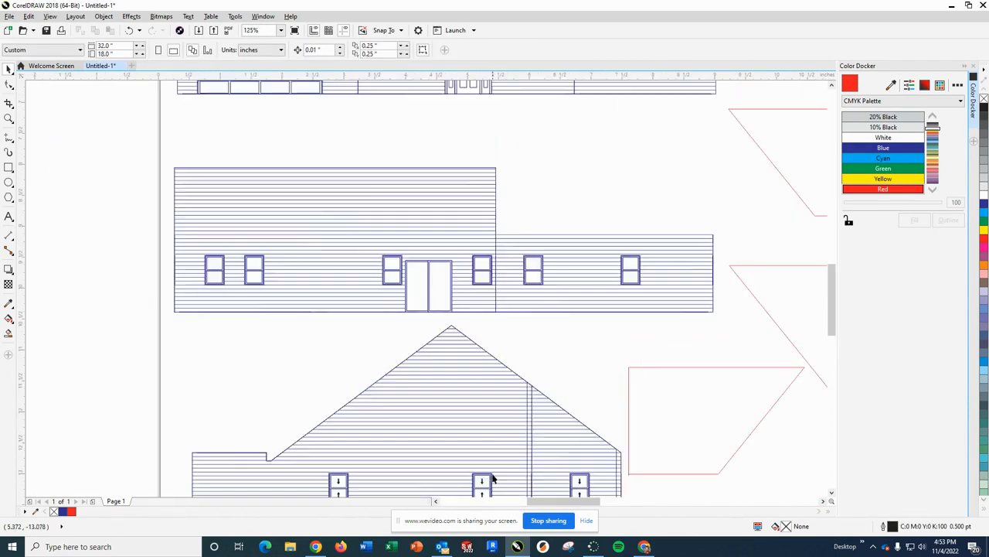
pyautogui.click(592, 283)
pyautogui.press('Delete')
pyautogui.click(625, 271)
pyautogui.press('Delete')
# - Delete the narrow vertical corner strip at the right end of the gabled side elevation, beside the last arrowed window
pyautogui.scroll(-4, 665, 290)
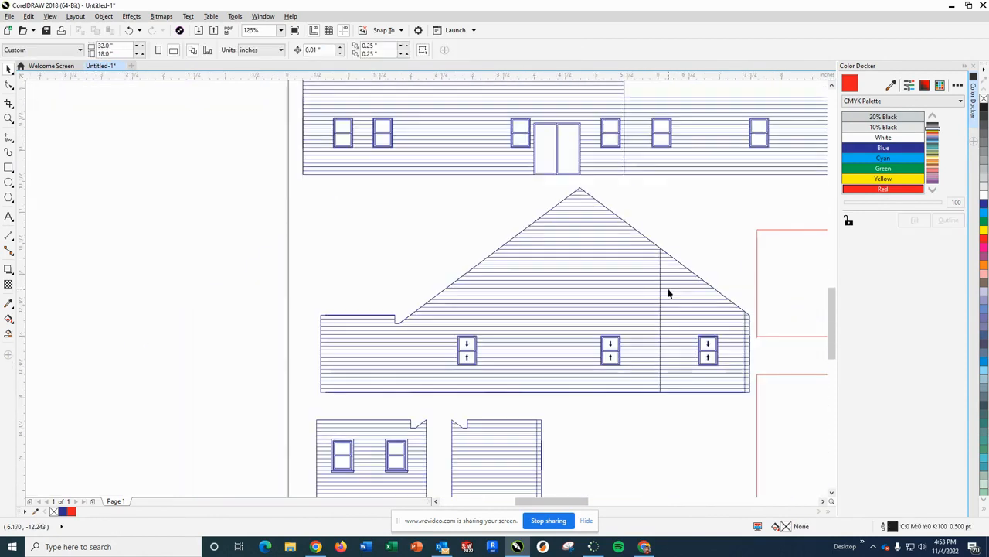
pyautogui.scroll(2, 726, 346)
pyautogui.scroll(2, 729, 344)
pyautogui.click(803, 337)
pyautogui.press('Delete')
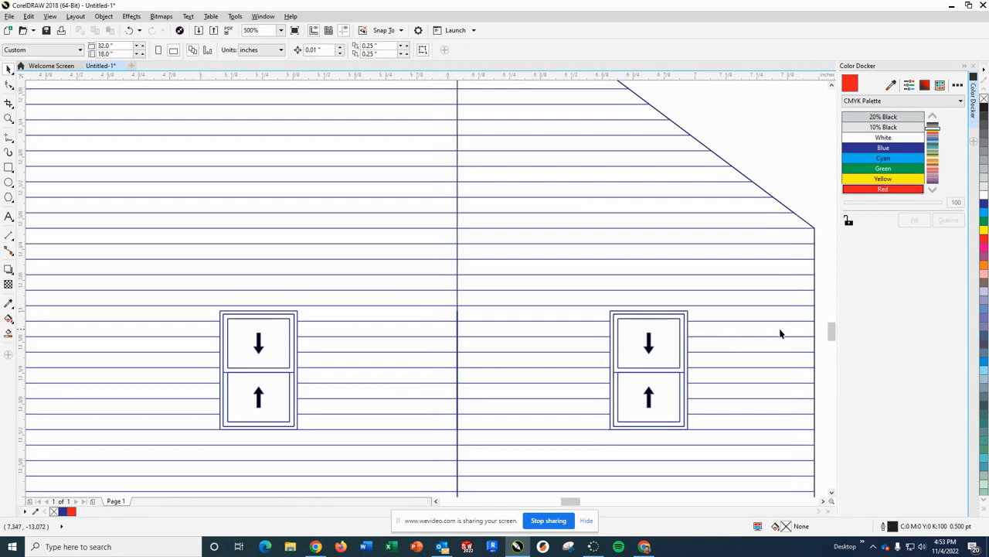
# - Delete the narrow vertical corner strip at the right end of the small windowless wall piece below the gabled elevation
pyautogui.scroll(-4, 773, 334)
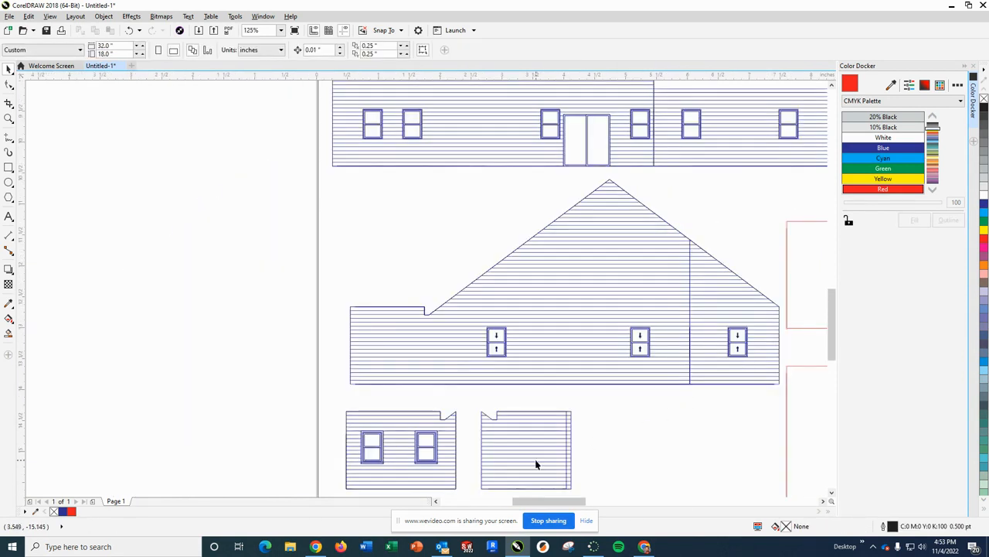
pyautogui.scroll(2, 536, 465)
pyautogui.click(581, 421)
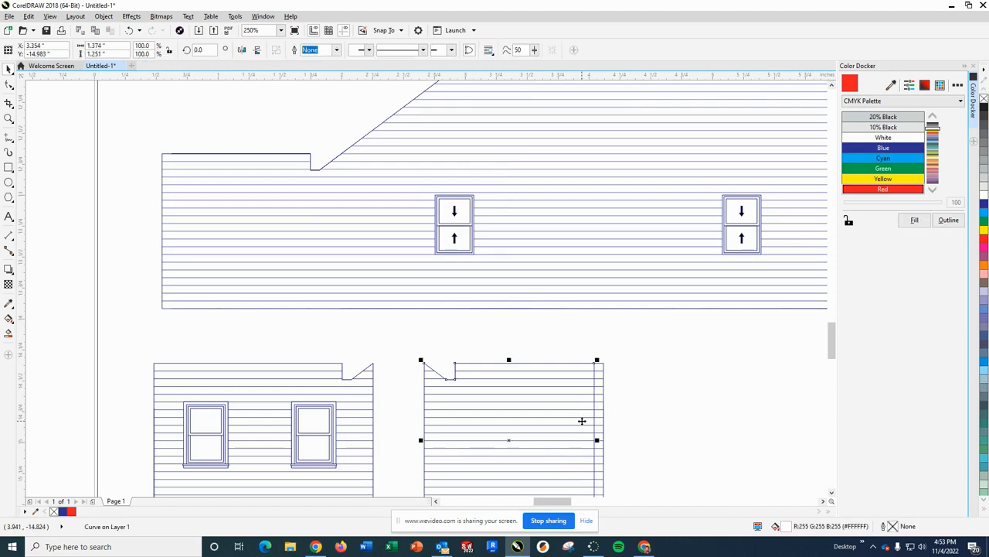
pyautogui.click(595, 422)
pyautogui.press('Delete')
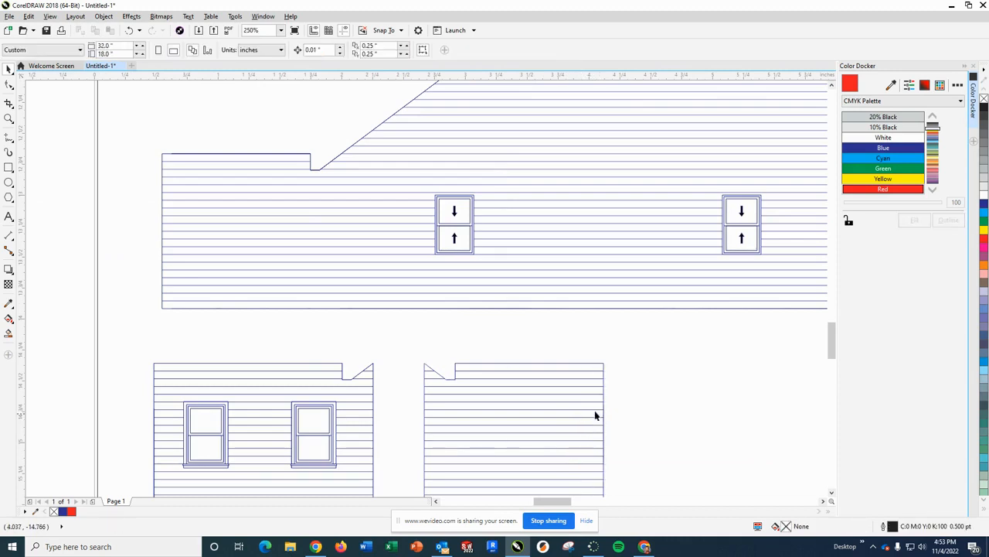
# - Recolour the outline of the vertical line between the garage section and the entrance section of the front elevation red
pyautogui.scroll(-4, 651, 454)
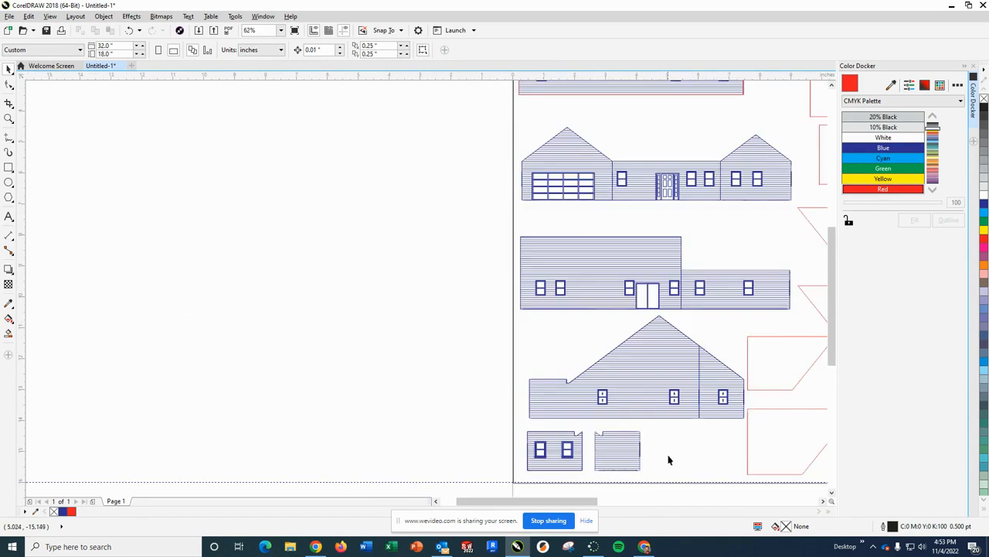
pyautogui.scroll(2, 679, 448)
pyautogui.scroll(-2, 680, 450)
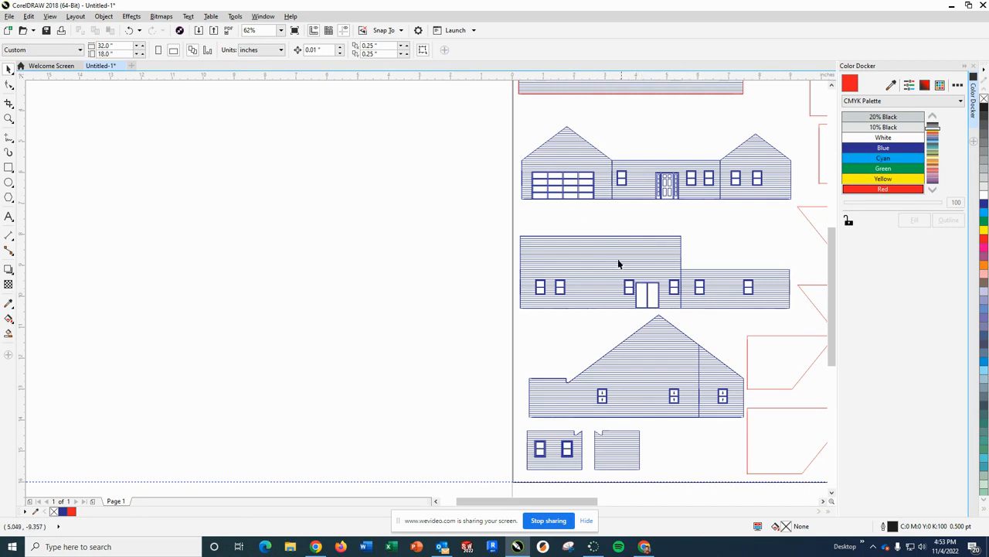
pyautogui.scroll(2, 594, 149)
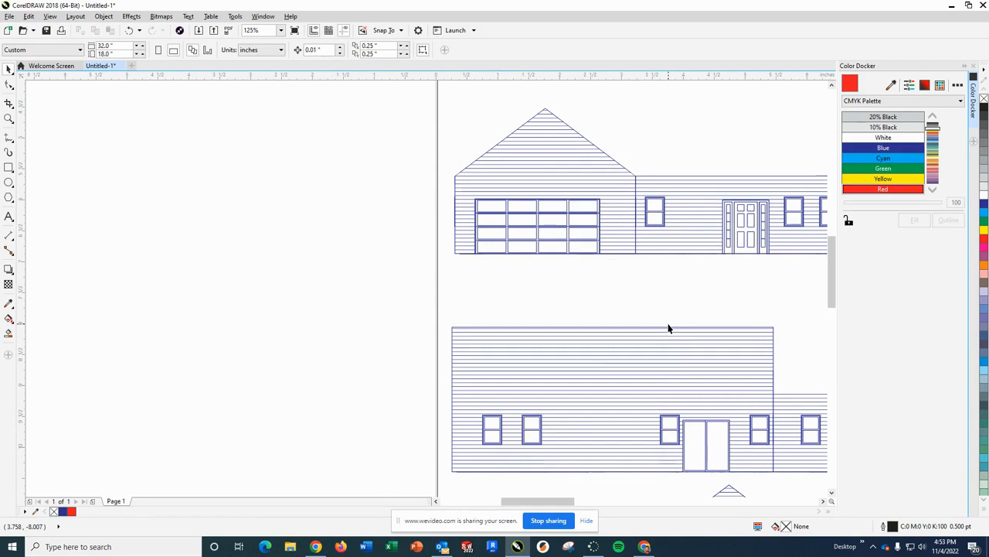
pyautogui.scroll(-2, 633, 193)
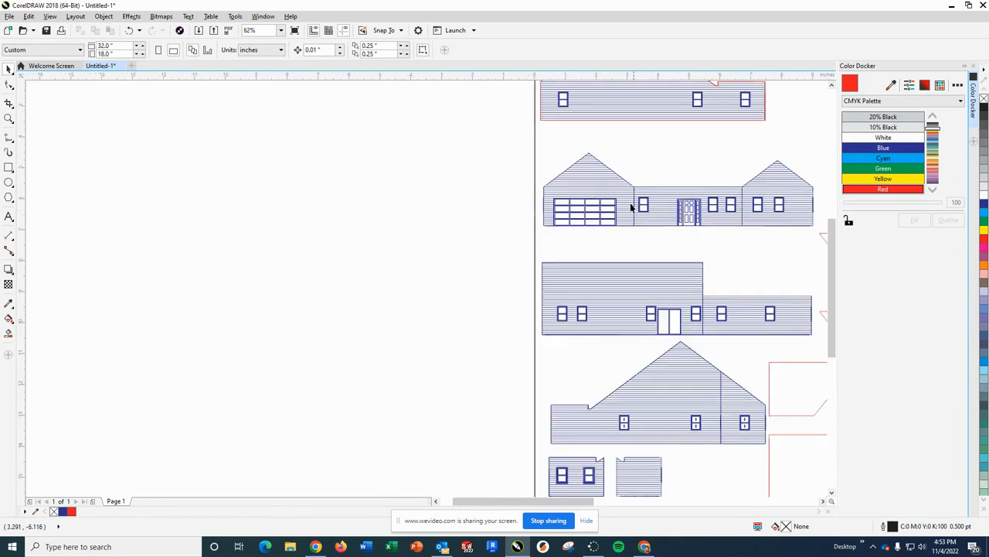
pyautogui.scroll(4, 633, 193)
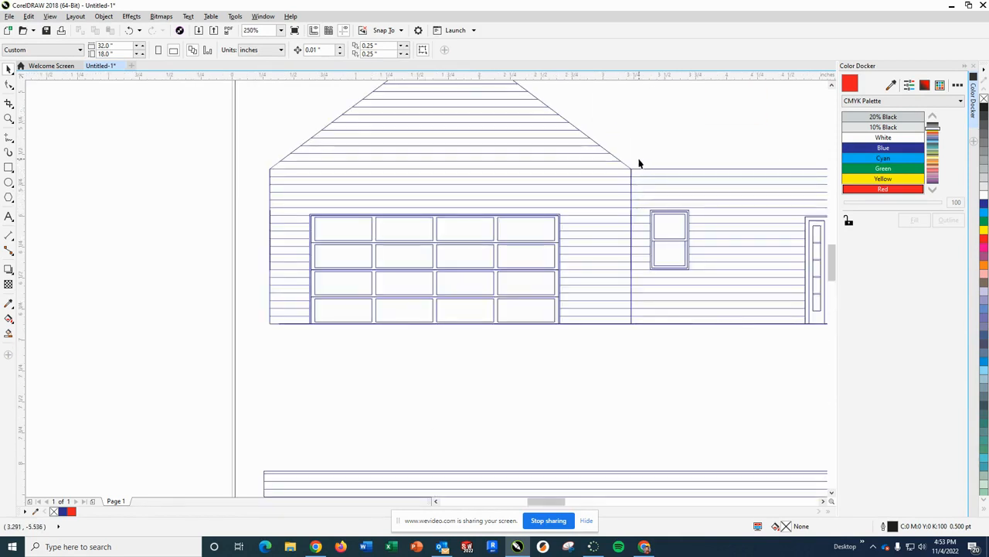
pyautogui.moveTo(633, 180); pyautogui.dragTo(628, 343)
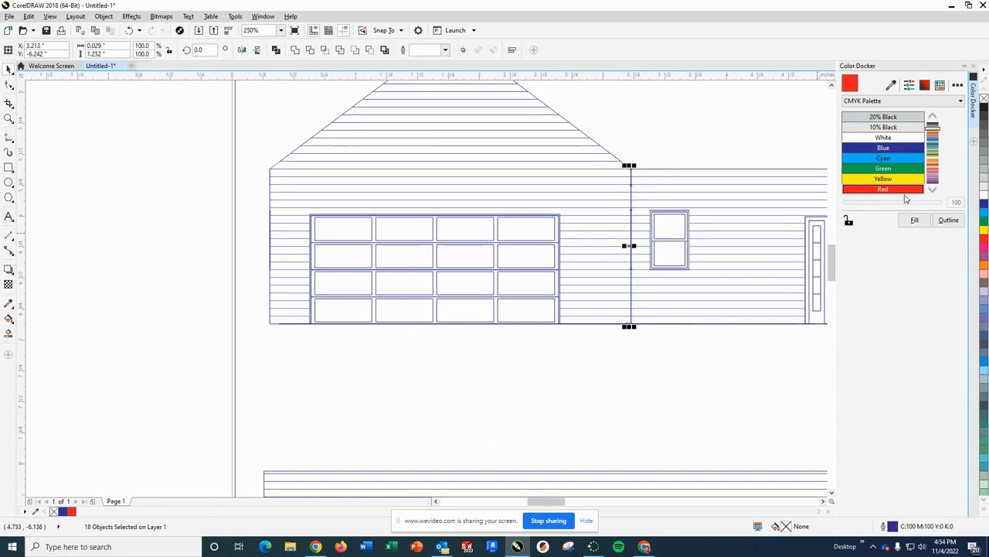
pyautogui.click(948, 219)
pyautogui.click(726, 411)
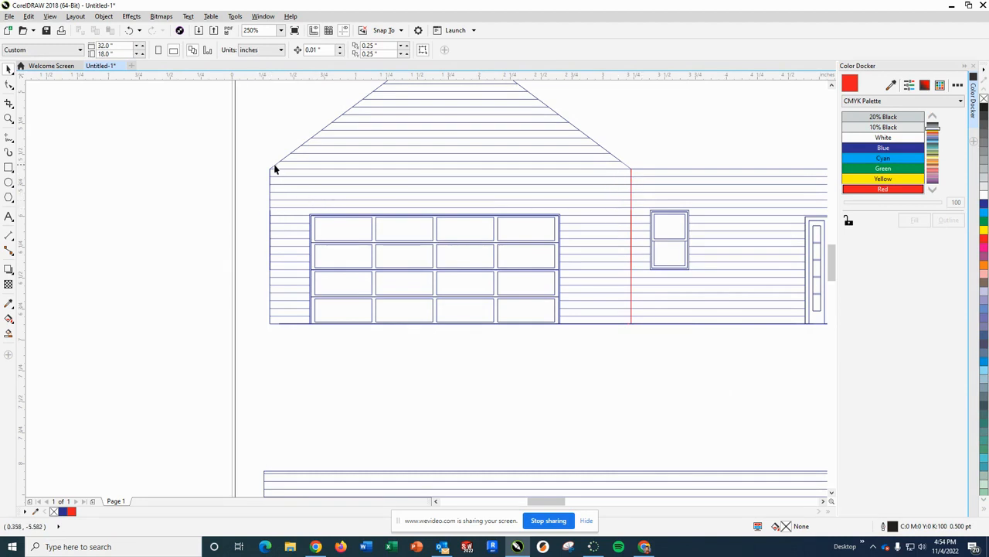
pyautogui.moveTo(270, 171); pyautogui.dragTo(294, 337)
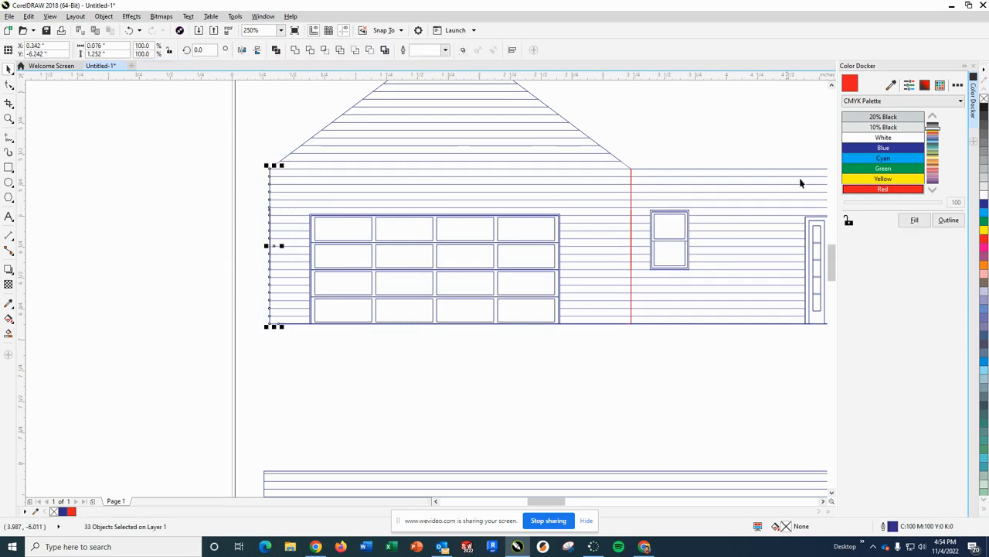
pyautogui.click(950, 222)
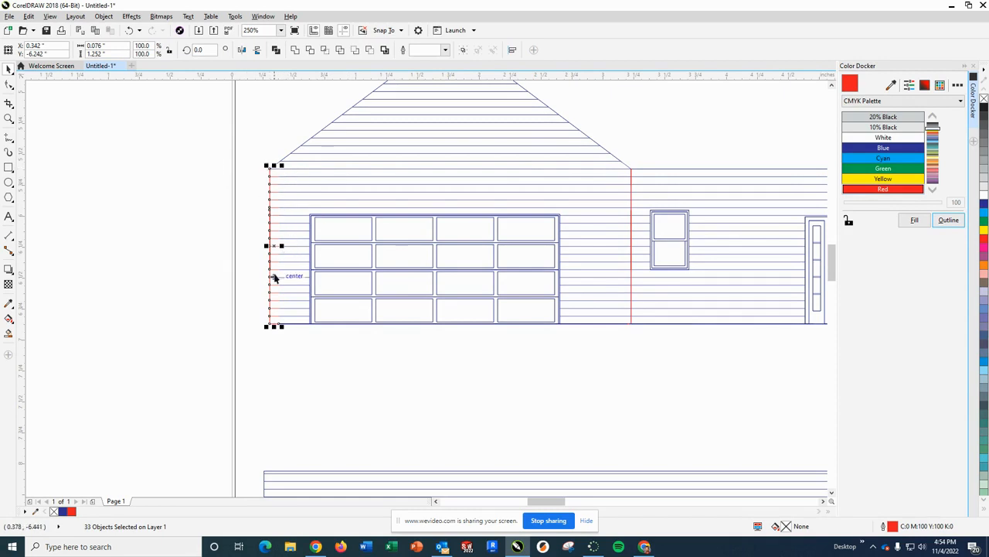
pyautogui.click(881, 147)
pyautogui.click(949, 220)
pyautogui.click(525, 390)
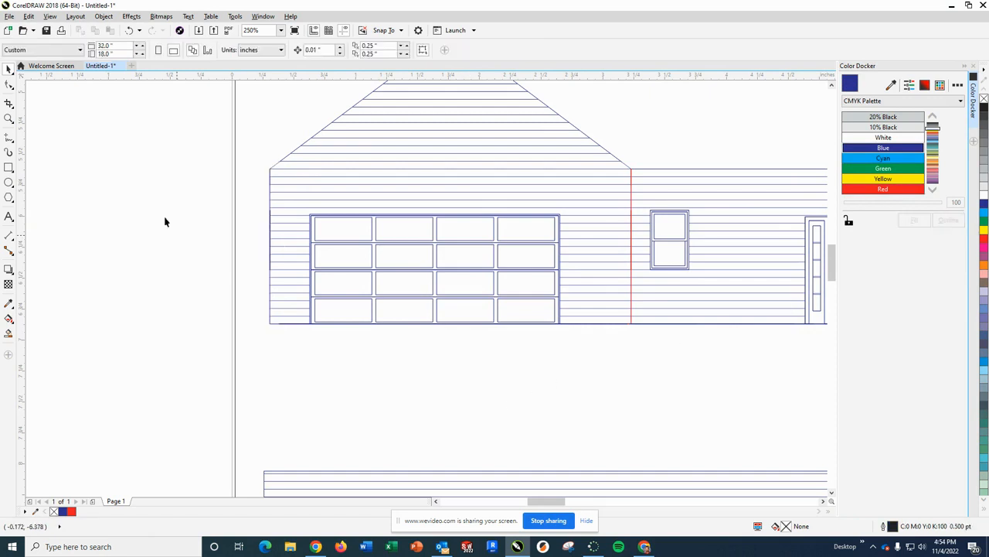
# - Recolour the outlines of the vertical edge segments at the left end of the front elevation's garage wall red, excluding the siding lines
pyautogui.moveTo(264, 160); pyautogui.dragTo(271, 330)
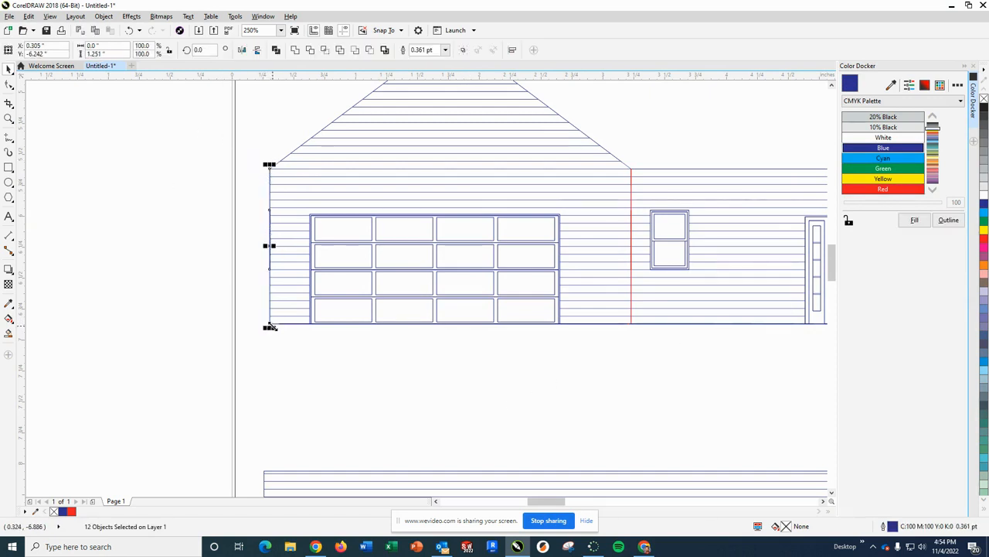
pyautogui.click(909, 192)
pyautogui.click(947, 224)
pyautogui.click(674, 395)
pyautogui.scroll(-5, 685, 373)
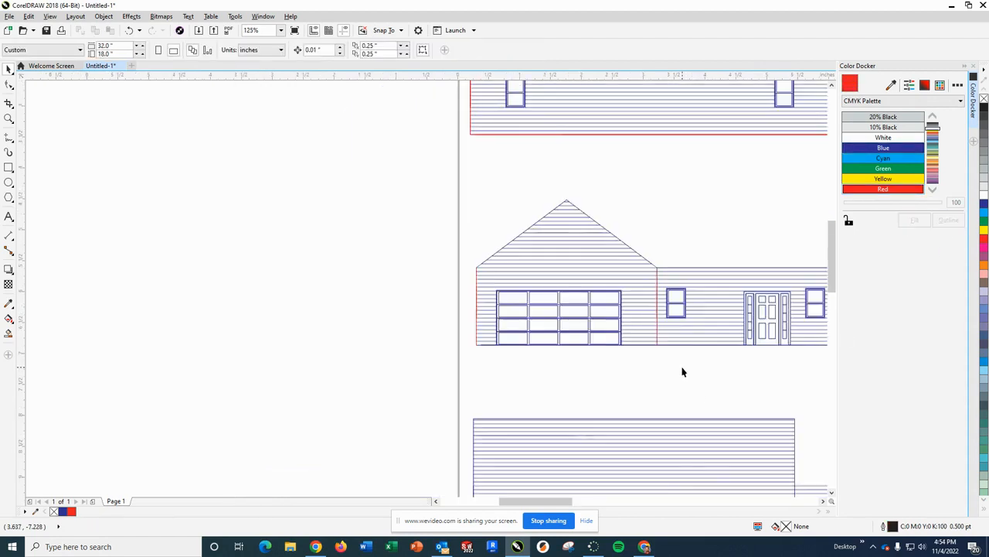
pyautogui.scroll(5, 796, 377)
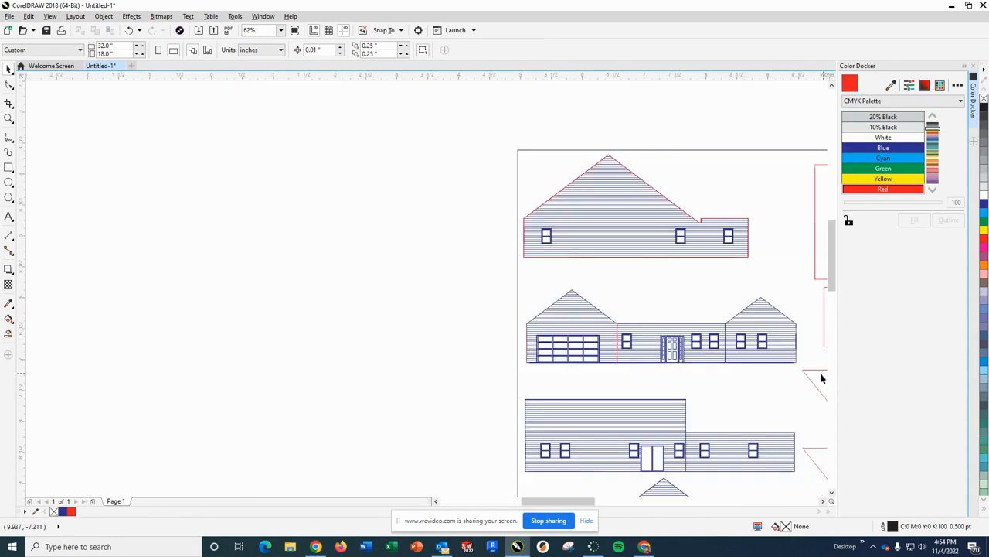
pyautogui.scroll(-7, 790, 374)
pyautogui.scroll(2, 800, 402)
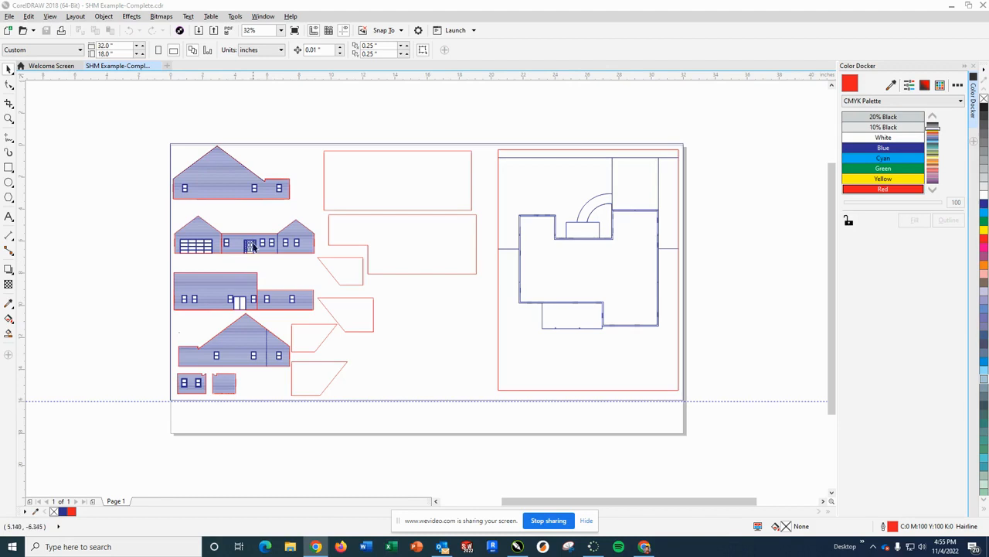
# - In SHM Example-Complete, recolour the vertical line between the front elevation's entrance section and its right gable section red
pyautogui.scroll(4, 268, 239)
pyautogui.moveTo(301, 209); pyautogui.dragTo(313, 303)
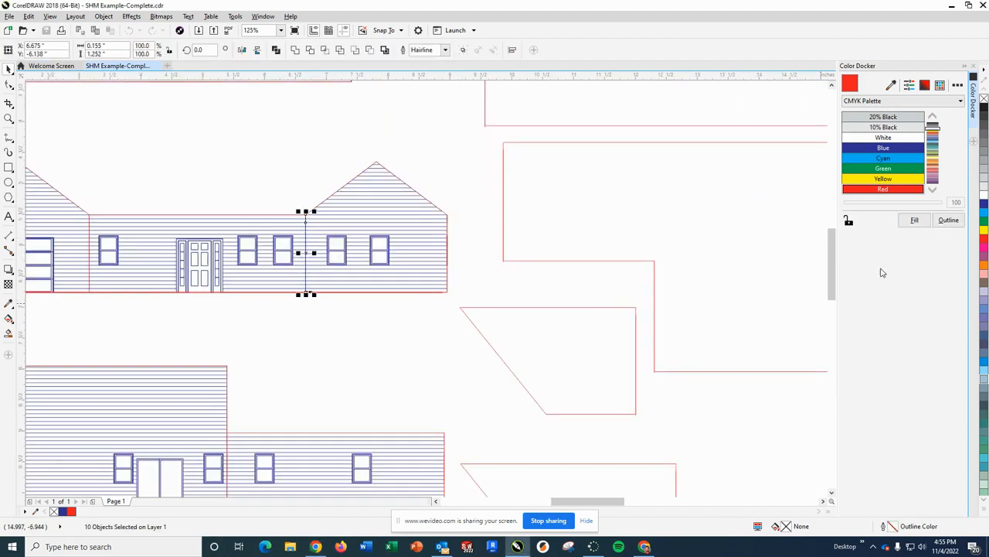
pyautogui.click(948, 220)
pyautogui.click(366, 344)
pyautogui.scroll(-3, 288, 340)
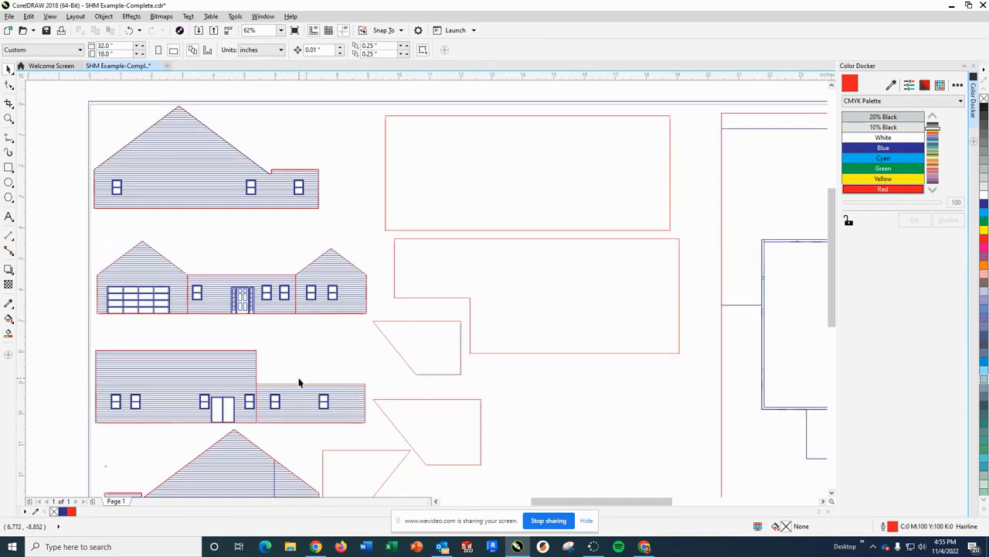
# - Recolour the full-height vertical line between the last two windows of the lower gabled side elevation red
pyautogui.scroll(-1, 281, 386)
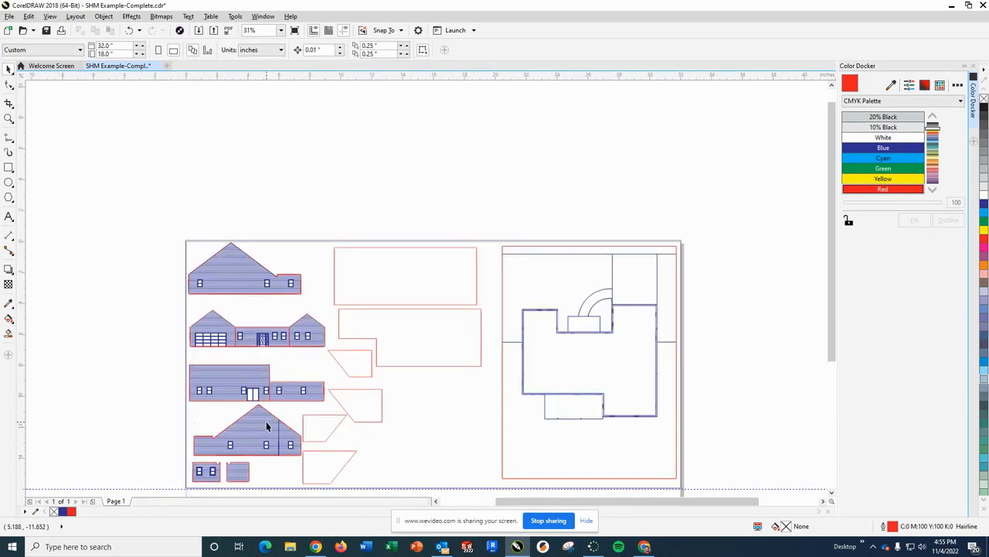
pyautogui.scroll(1, 267, 424)
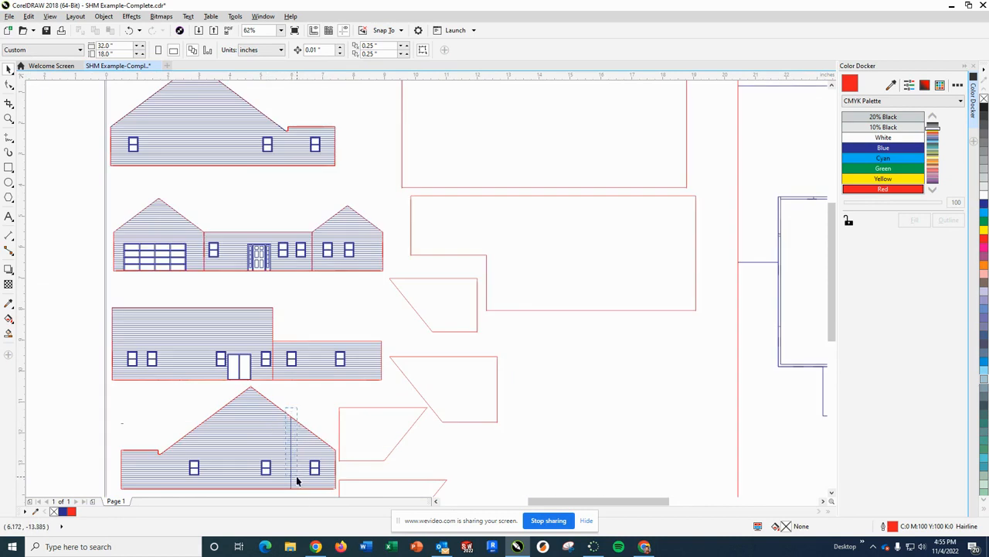
pyautogui.scroll(-1, 295, 473)
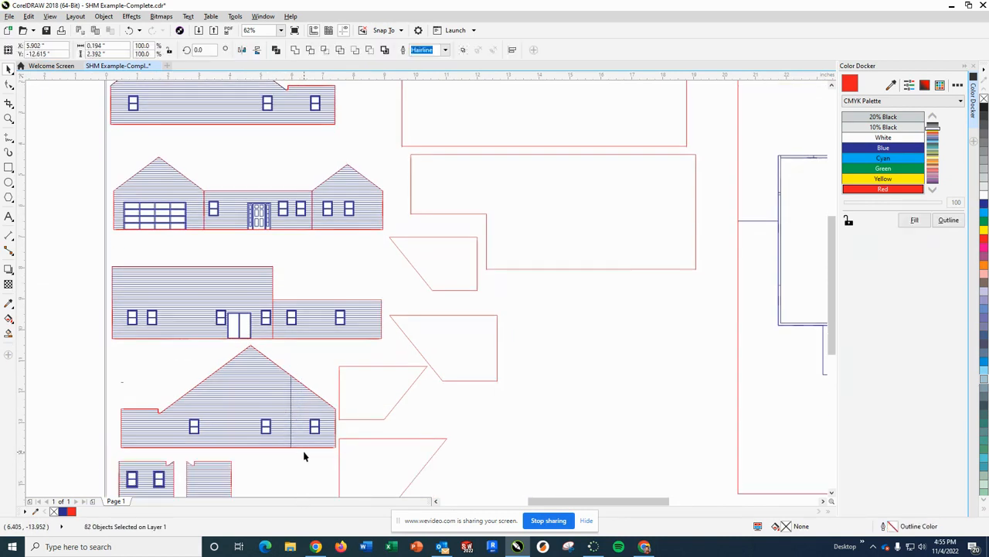
pyautogui.scroll(-4, 287, 420)
pyautogui.scroll(2, 287, 419)
pyautogui.scroll(6, 286, 419)
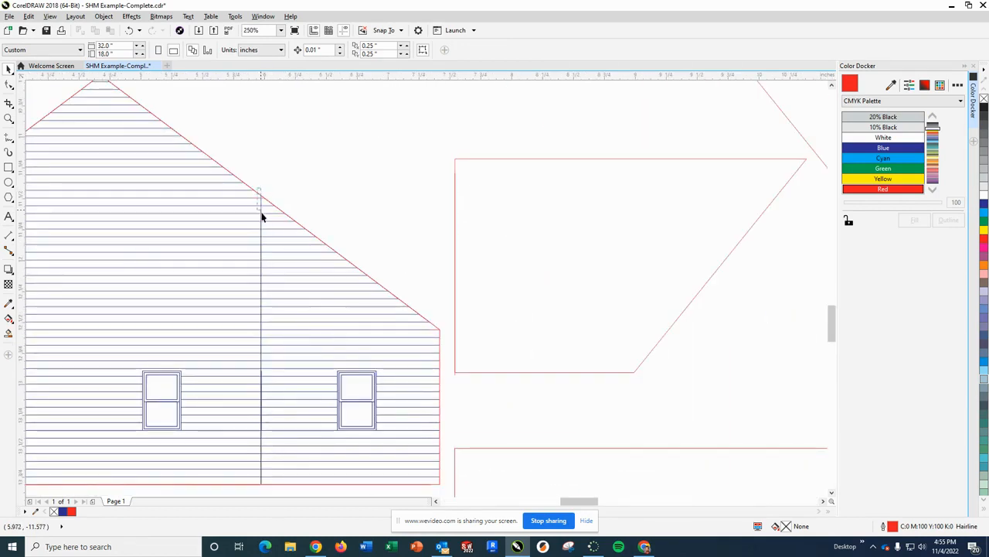
pyautogui.click(265, 489)
pyautogui.click(948, 220)
pyautogui.click(336, 162)
pyautogui.scroll(3, 342, 221)
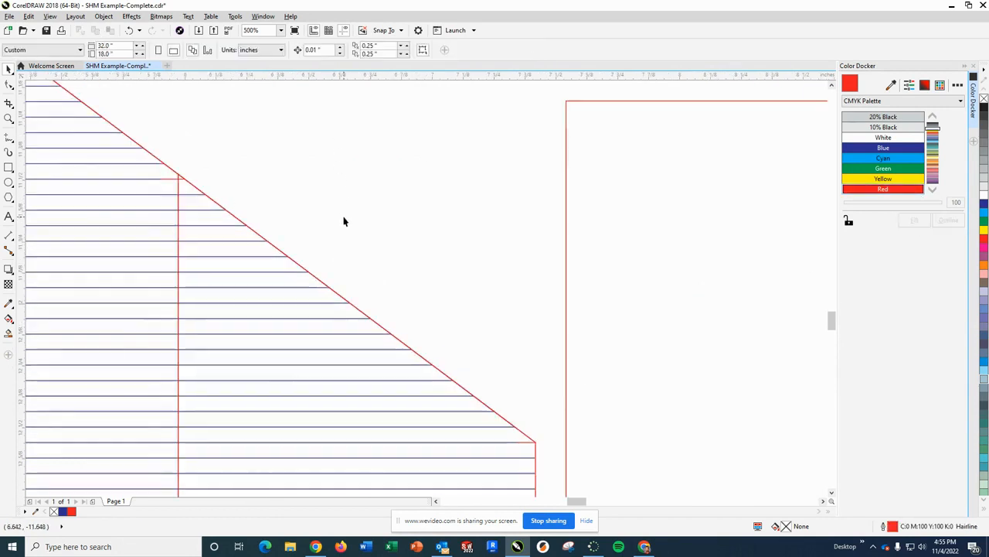
# - Check the remaining wall pieces on the full layout and save the changes to SHM Example-Complete
pyautogui.scroll(-6, 345, 245)
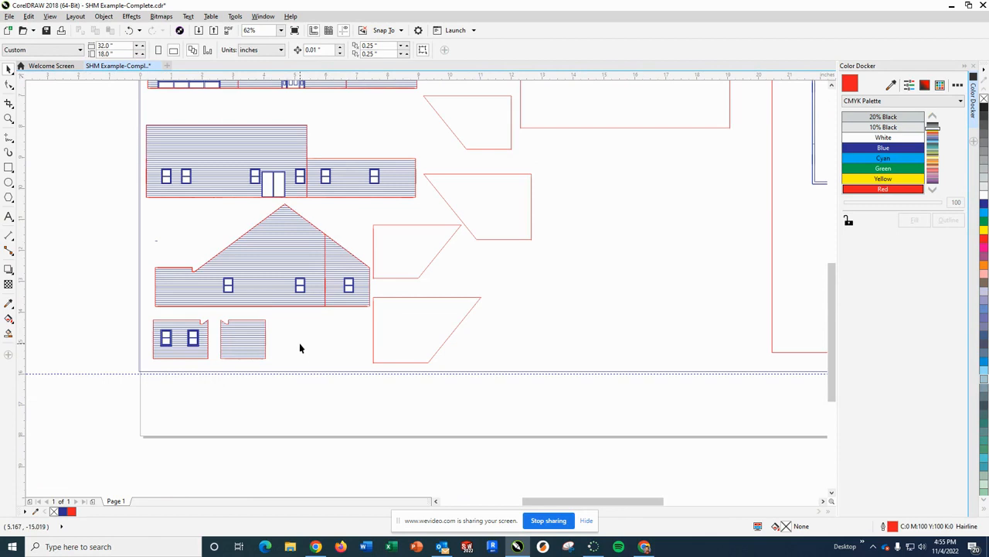
pyautogui.scroll(2, 300, 348)
pyautogui.scroll(-2, 300, 347)
pyautogui.scroll(-2, 307, 337)
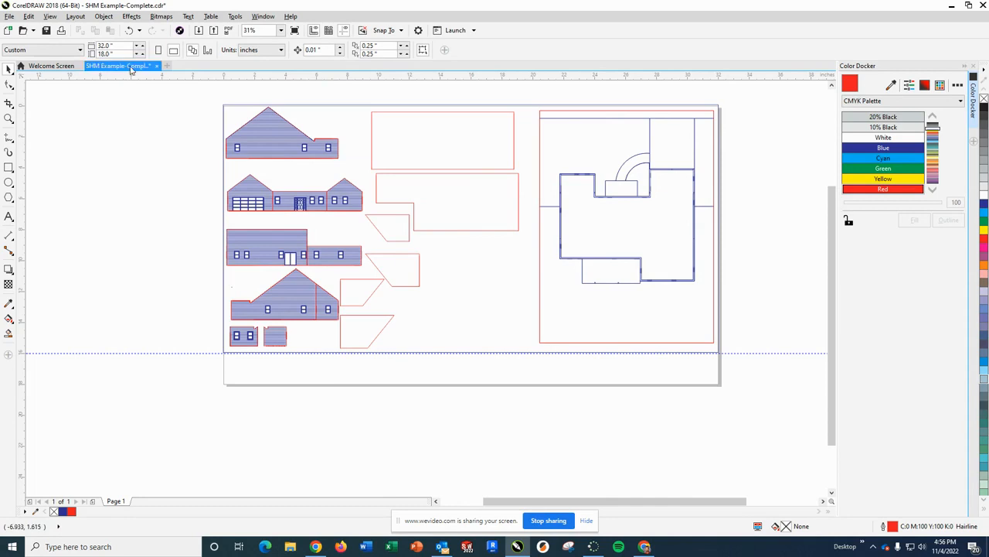
pyautogui.click(45, 30)
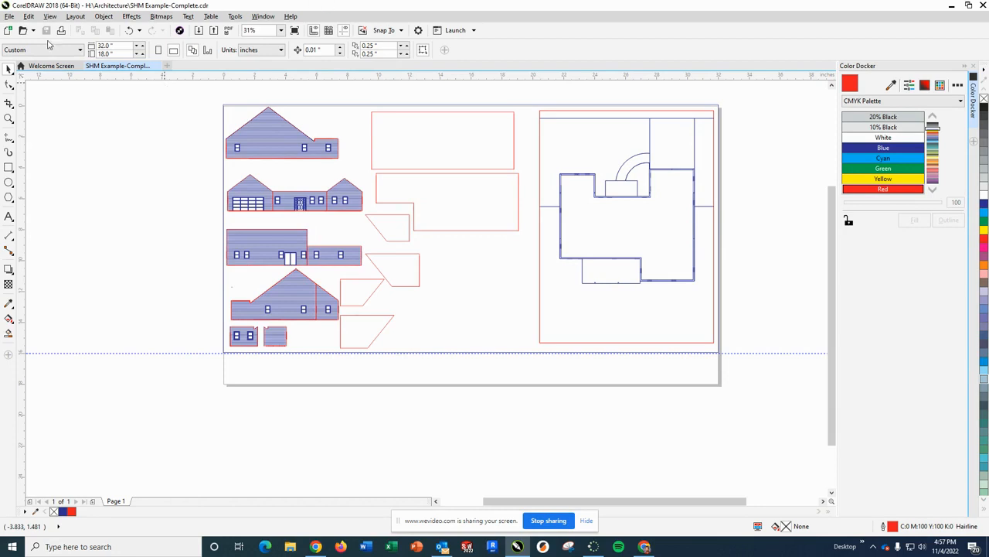
# - Start saving a copy and go to StudentShare > Engineering Technology > _LaboratoryShare > 2A- Architecture on the EHS (S:) drive
pyautogui.click(11, 17)
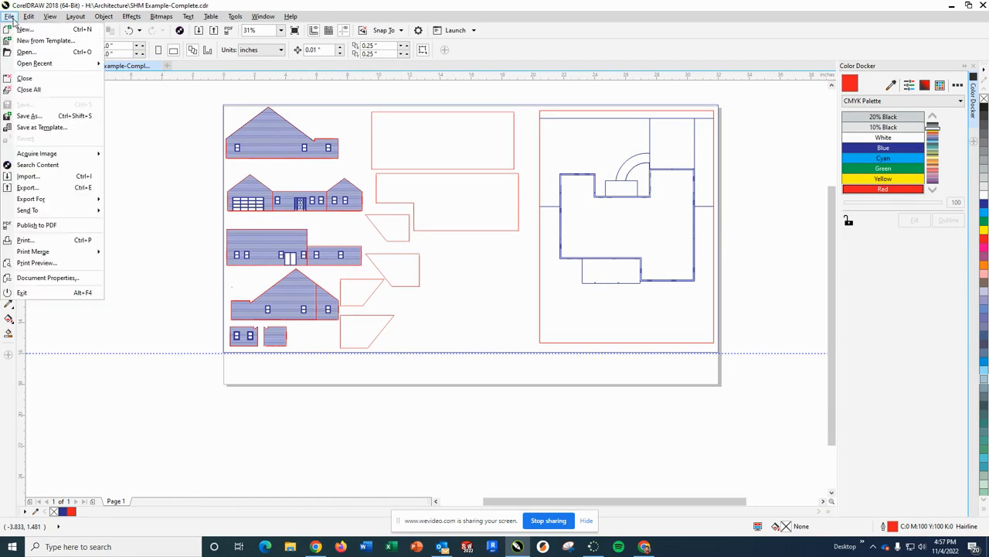
pyautogui.click(29, 116)
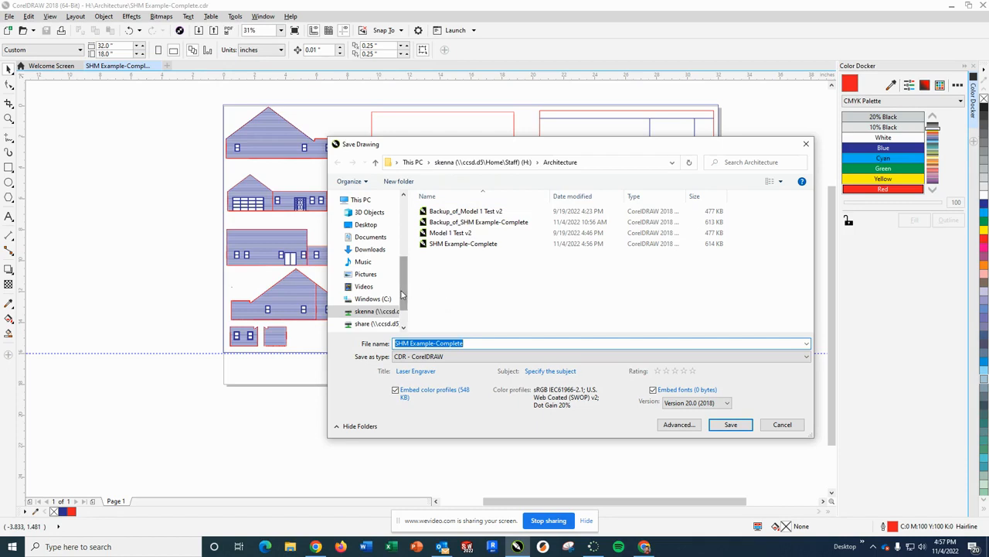
pyautogui.scroll(-1, 401, 294)
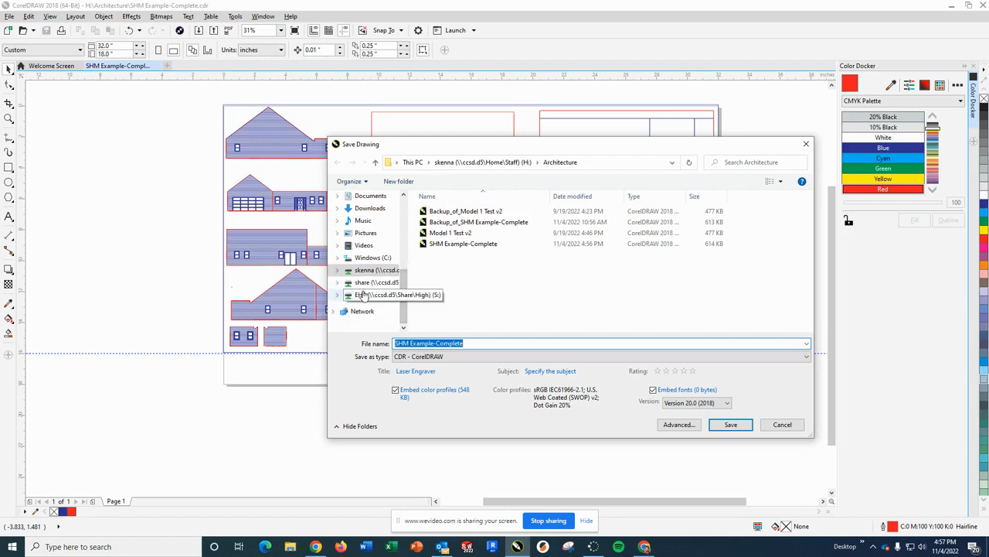
pyautogui.click(361, 295)
pyautogui.doubleClick(450, 223)
pyautogui.doubleClick(478, 271)
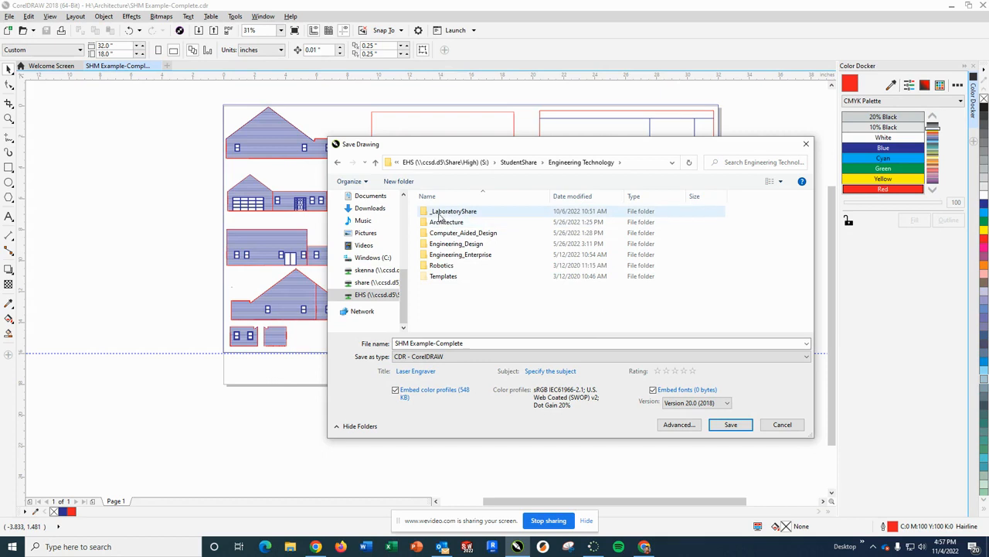
pyautogui.doubleClick(466, 215)
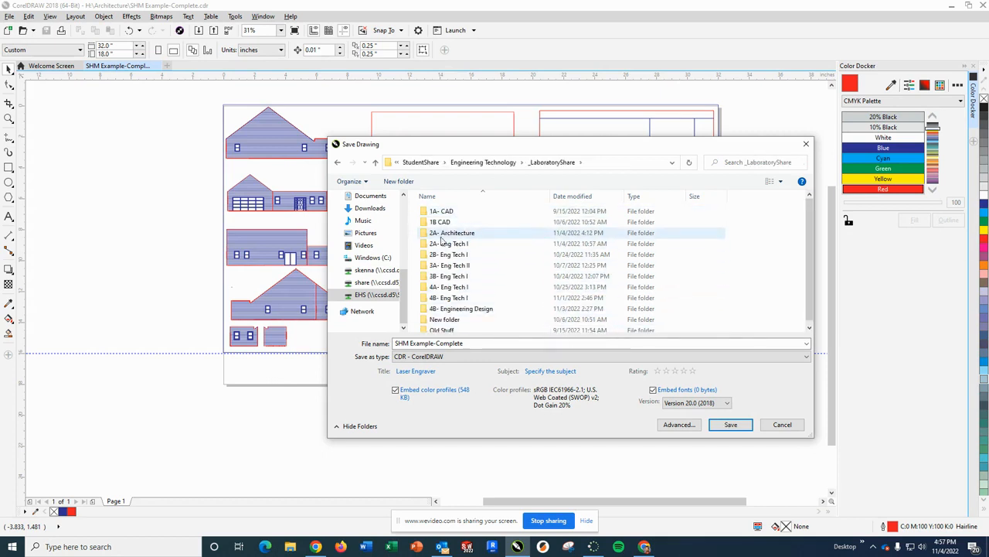
pyautogui.doubleClick(452, 235)
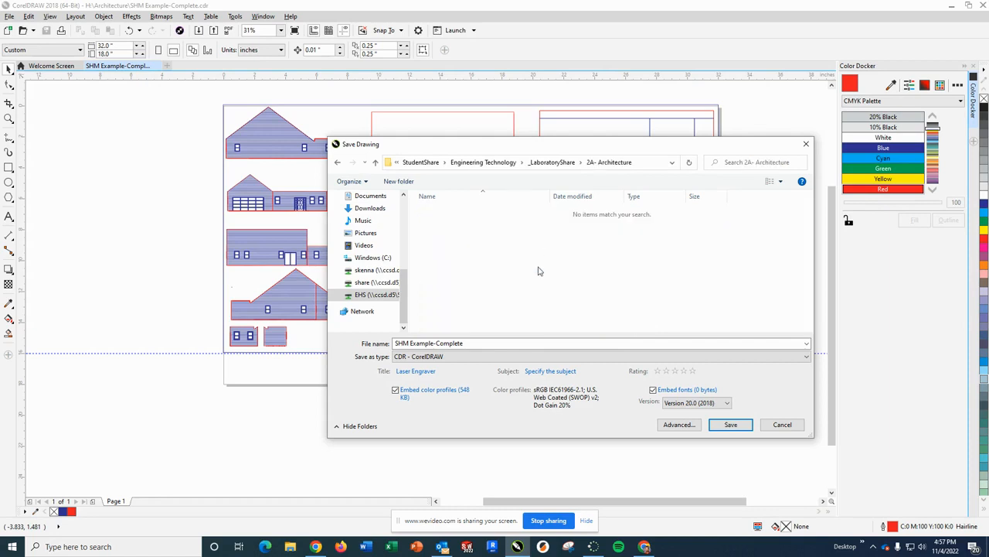
# - Create a folder named with the author's last name and first initial, and save SHM Example-Complete in it as a CDR file
pyautogui.click(399, 182)
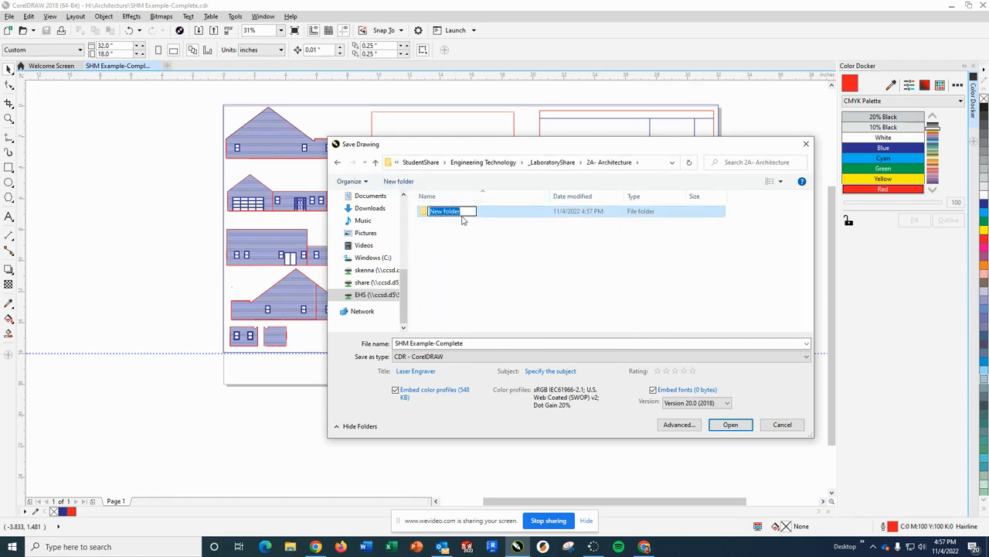
pyautogui.write('Kenna-S')
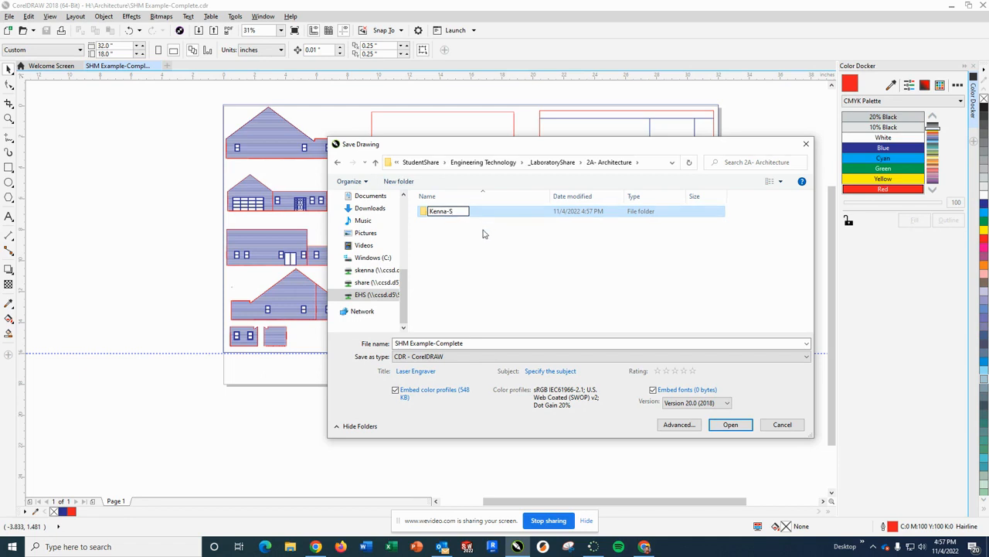
pyautogui.press('Return')
pyautogui.doubleClick(447, 212)
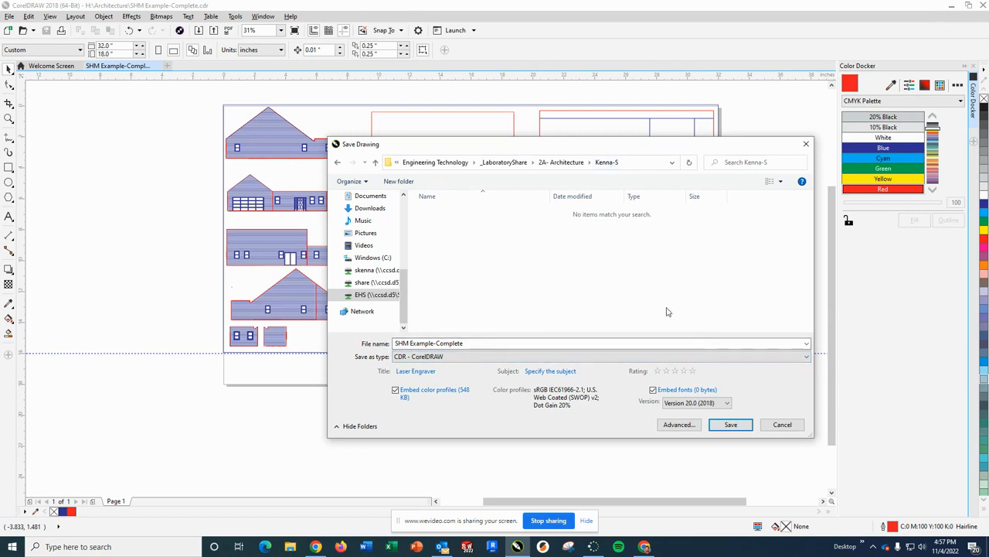
pyautogui.click(731, 424)
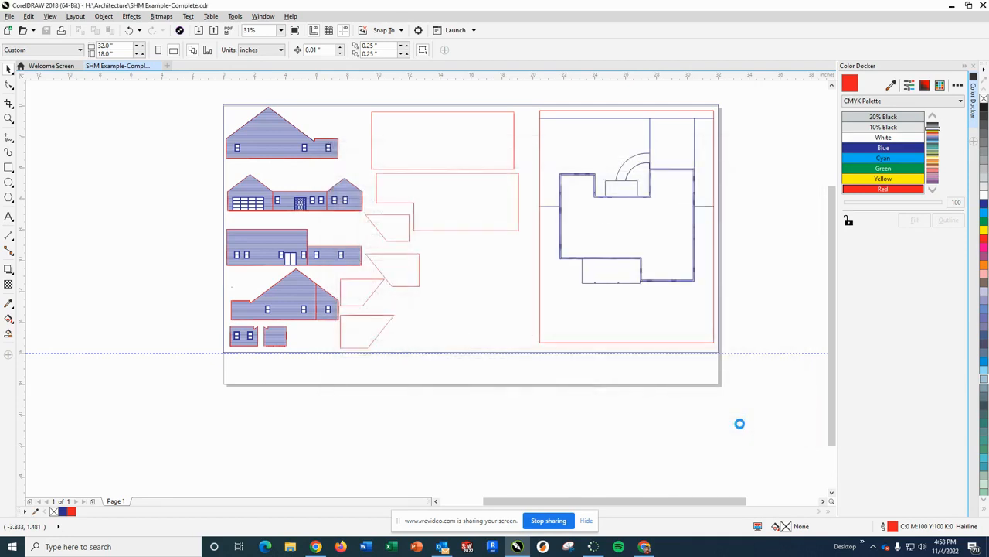